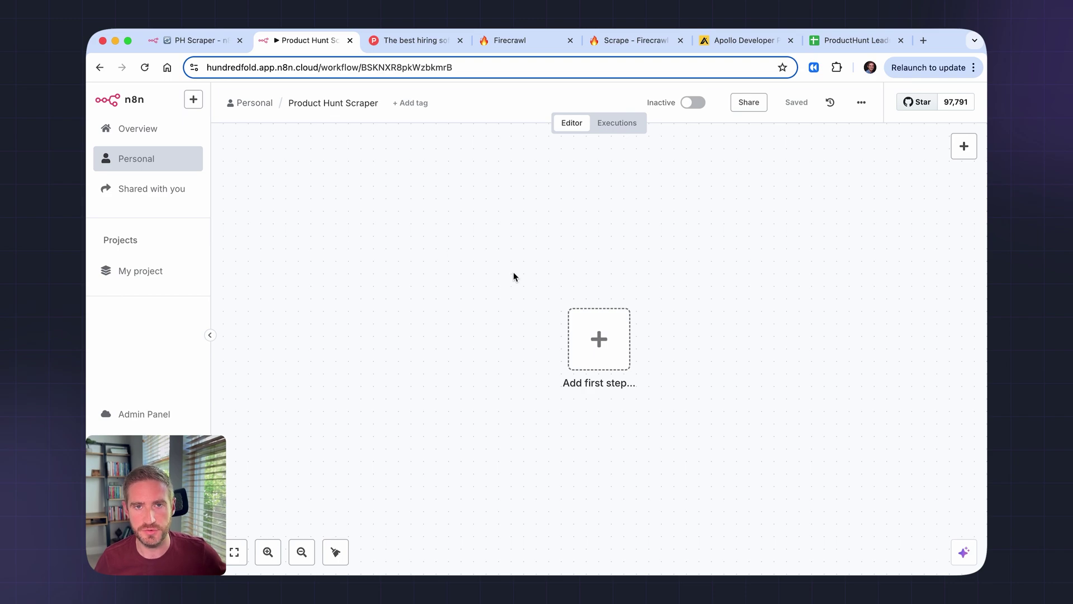
Show Product Hunt's Hiring software category sorted by recent launches, such as Seveum
left_click(430, 42)
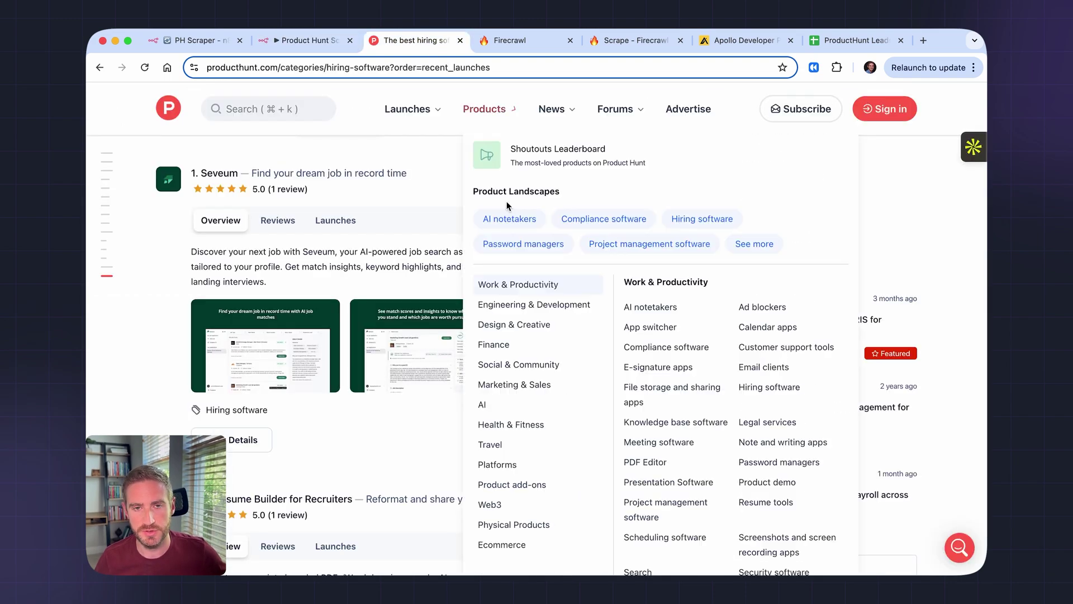
scroll(387, 233, "up", 10)
scroll(387, 234, "up", 5)
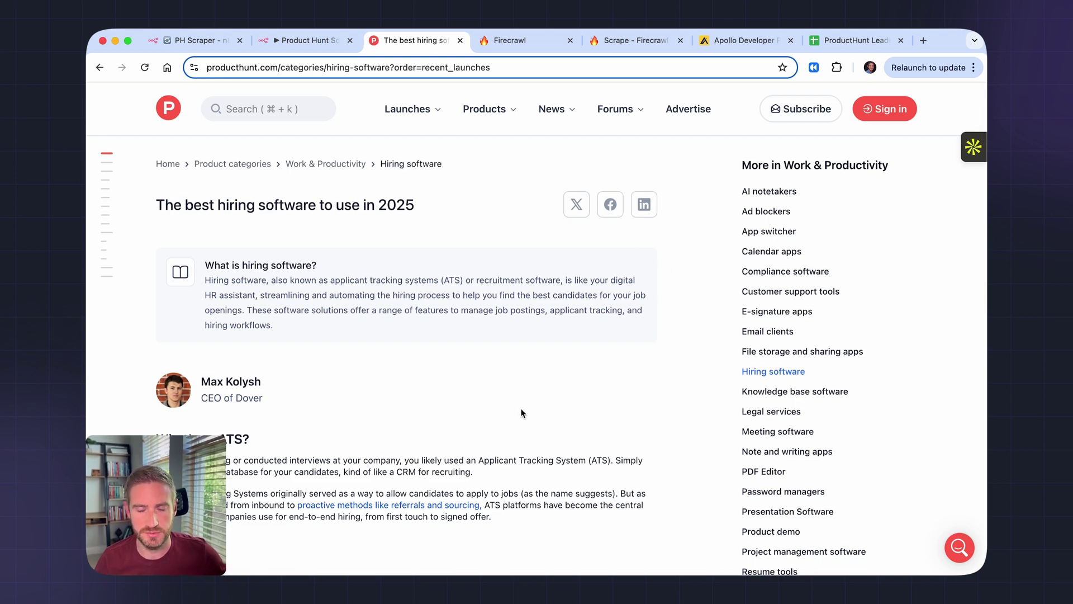
scroll(521, 413, "down", 1)
scroll(469, 360, "down", 10)
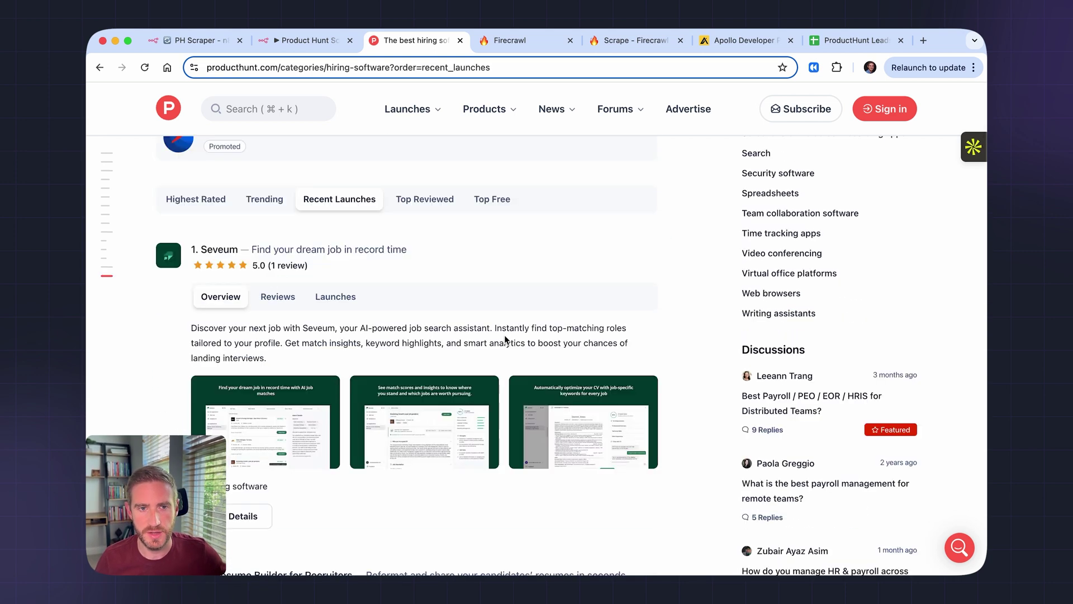
scroll(435, 337, "down", 1)
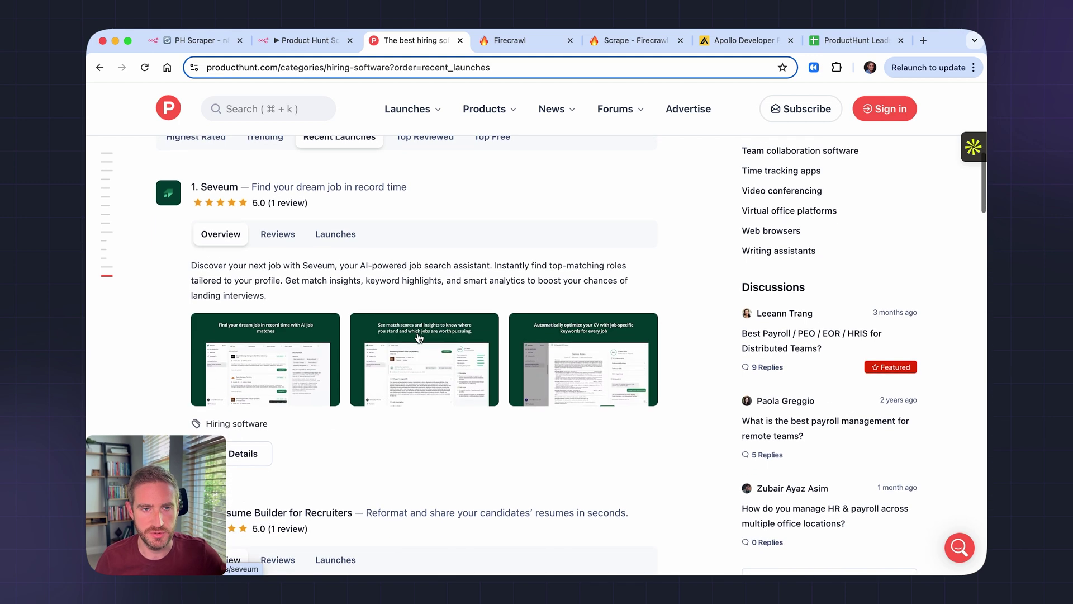
scroll(418, 337, "up", 3)
scroll(388, 333, "up", 1)
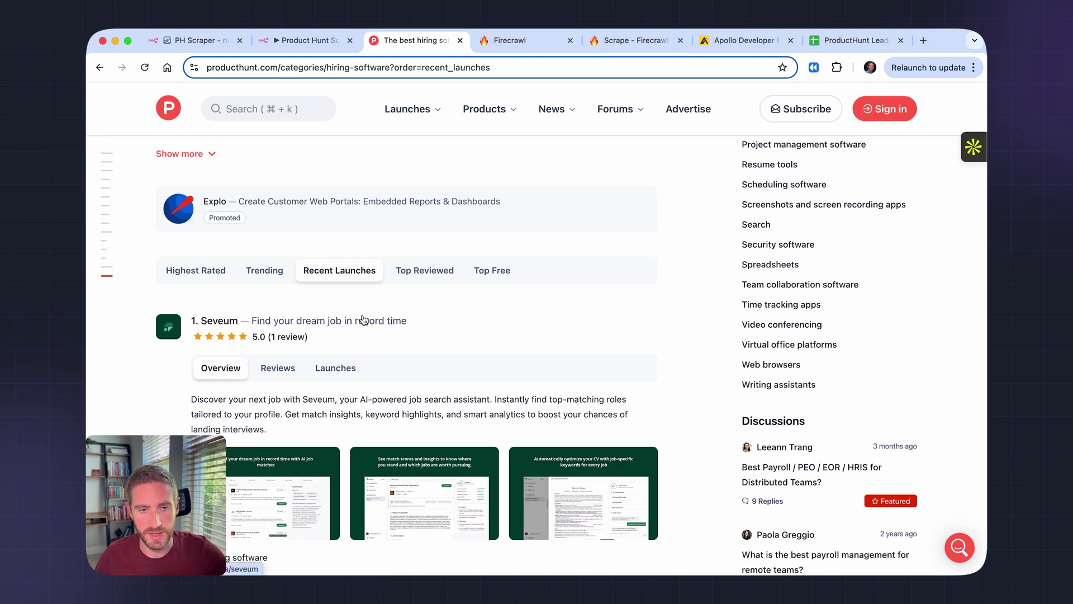
scroll(363, 320, "down", 5)
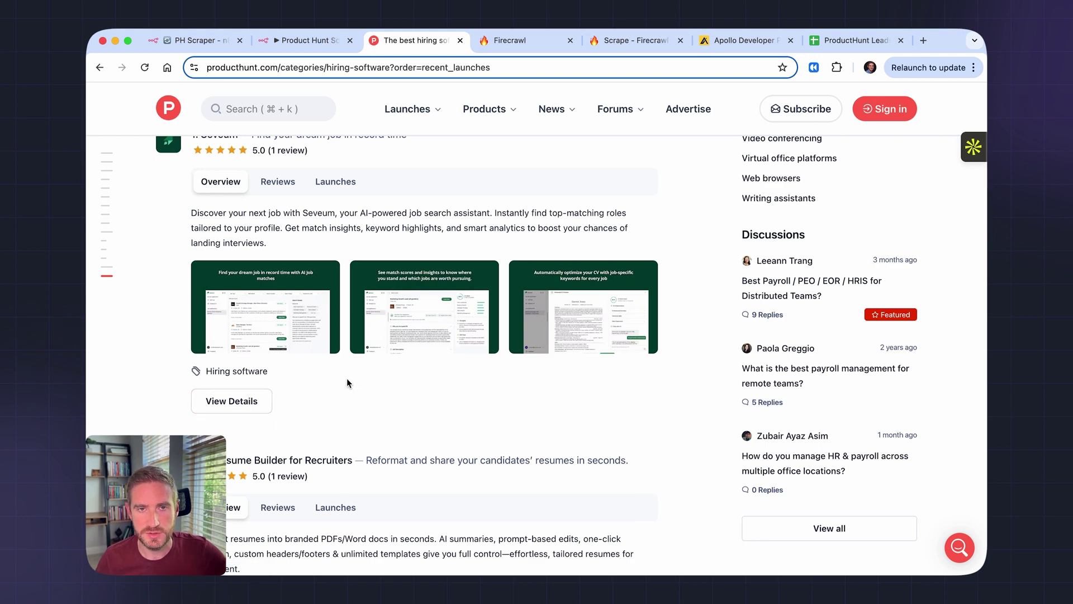
Show Firecrawl's Scrape API reference for the POST /scrape endpoint and its cURL example
left_click(509, 42)
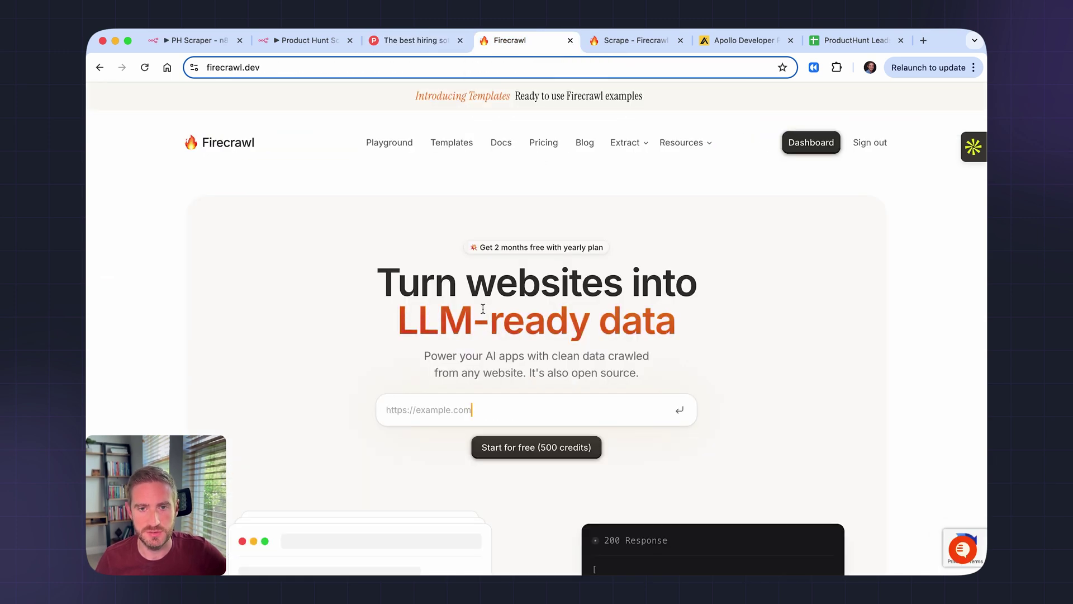
left_click(650, 40)
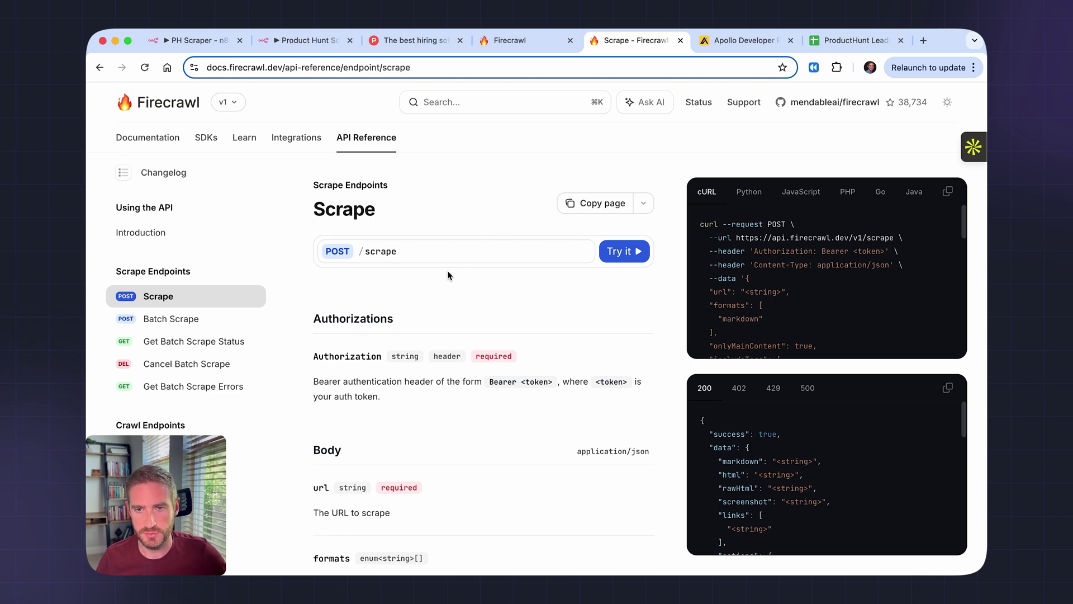
Give the Product Hunt Scraper workflow a manual trigger and an HTTP Request step
left_click(292, 42)
left_click(593, 364)
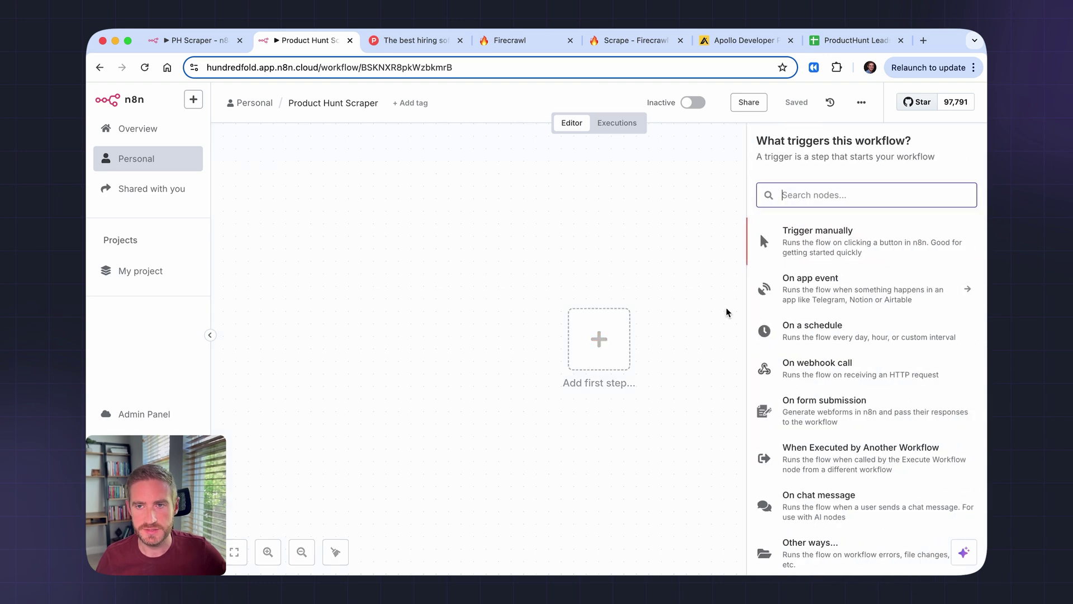
left_click(758, 230)
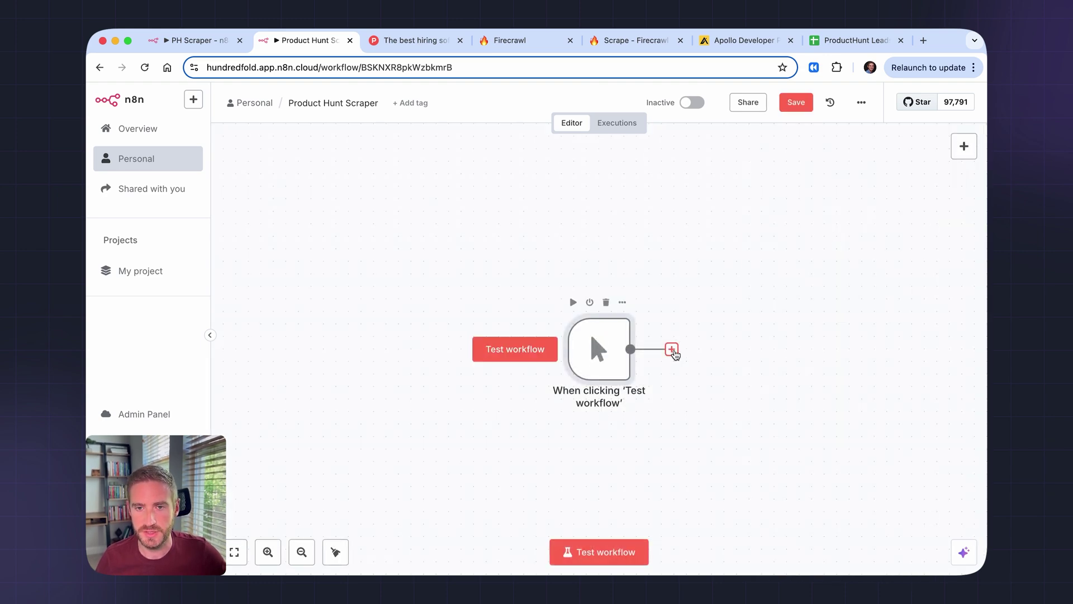
left_click(671, 349)
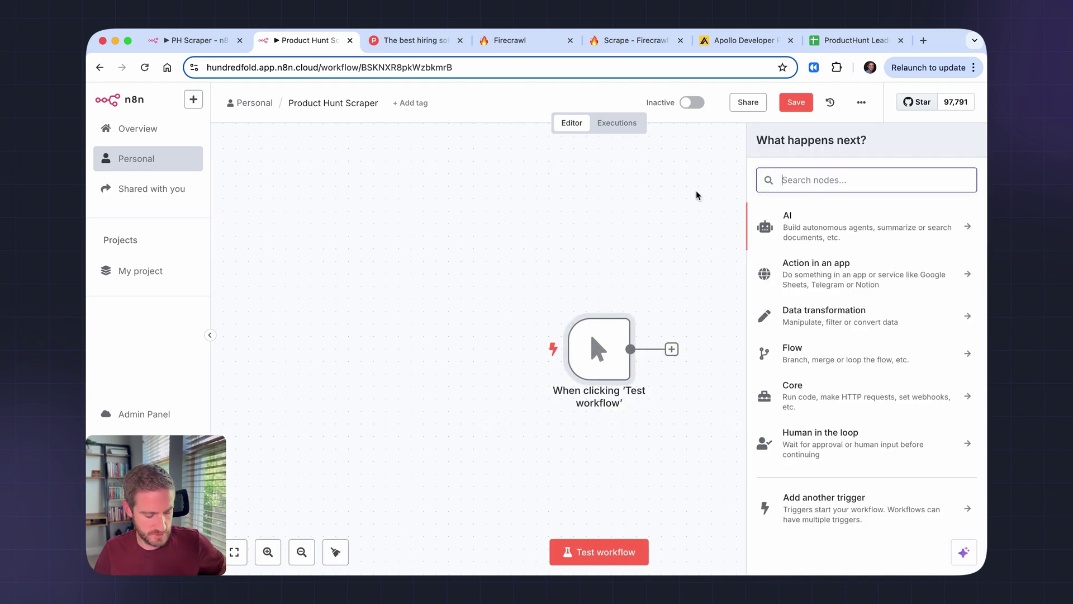
type("http")
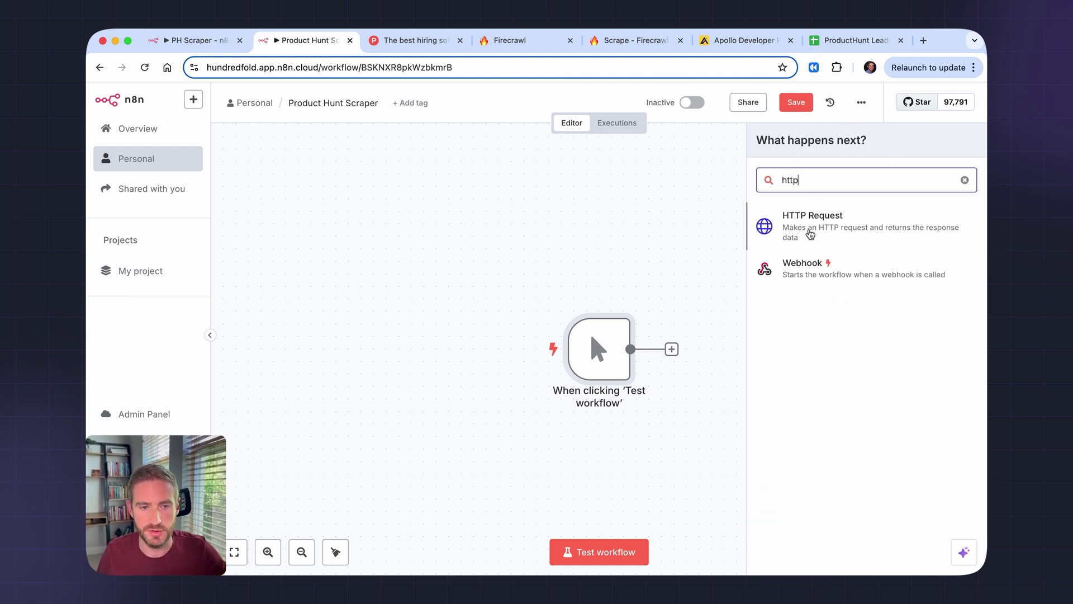
key("super+5")
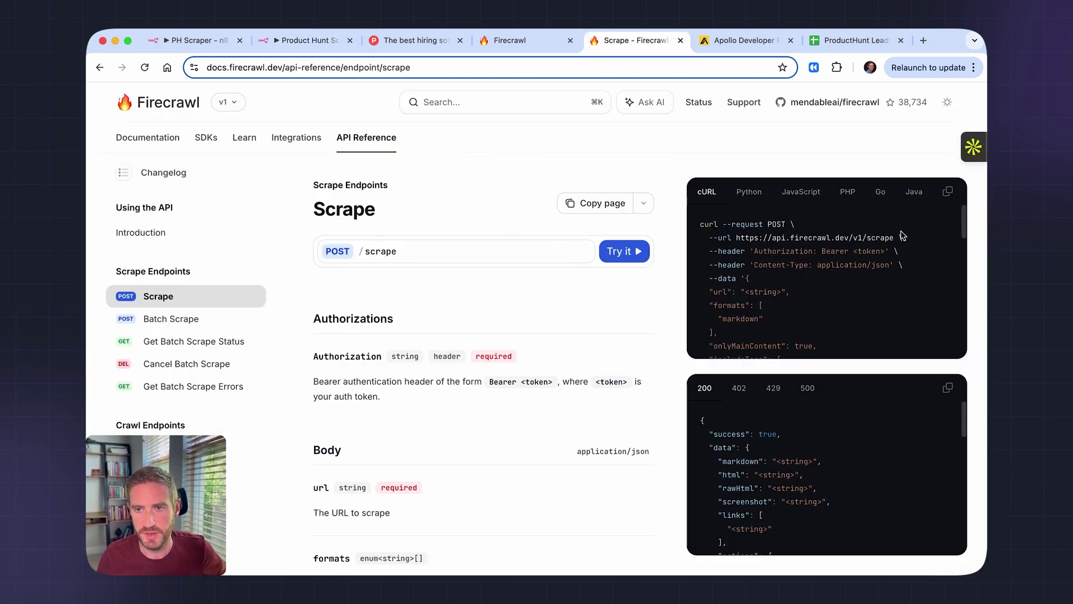
Make the HTTP Request node POST to Firecrawl's copied scrape endpoint URL
left_click_drag(894, 237, 736, 238)
key("ctrl+c")
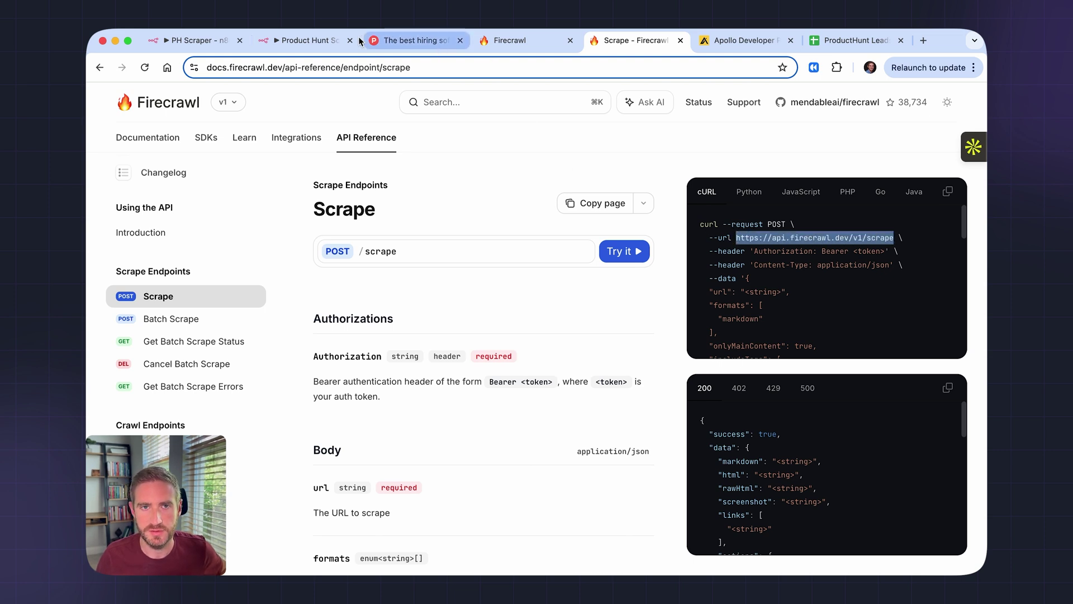
left_click(312, 41)
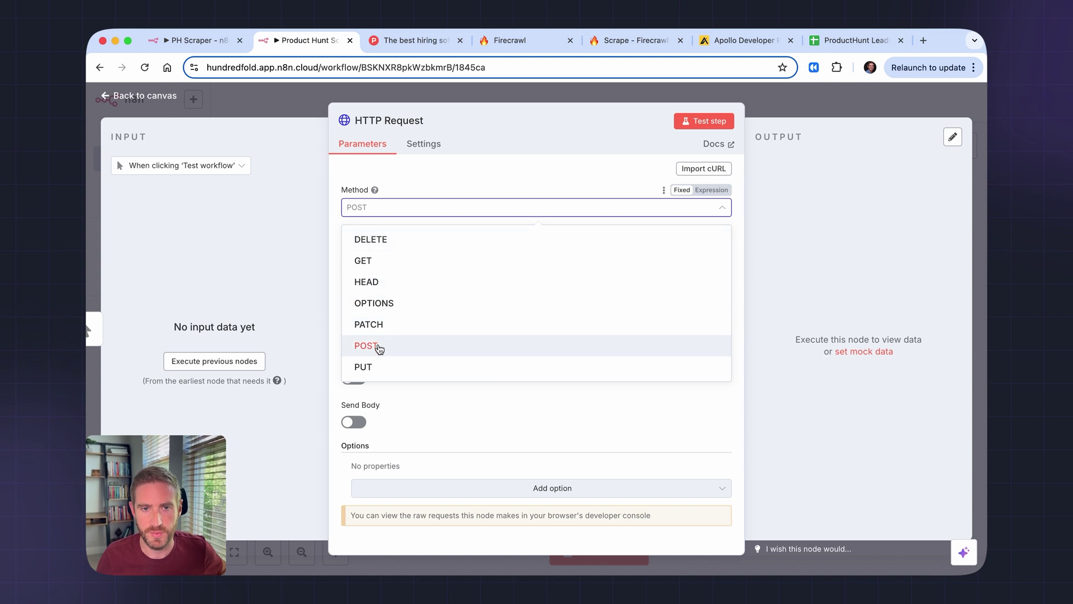
left_click(376, 346)
left_click(423, 250)
key("ctrl+v")
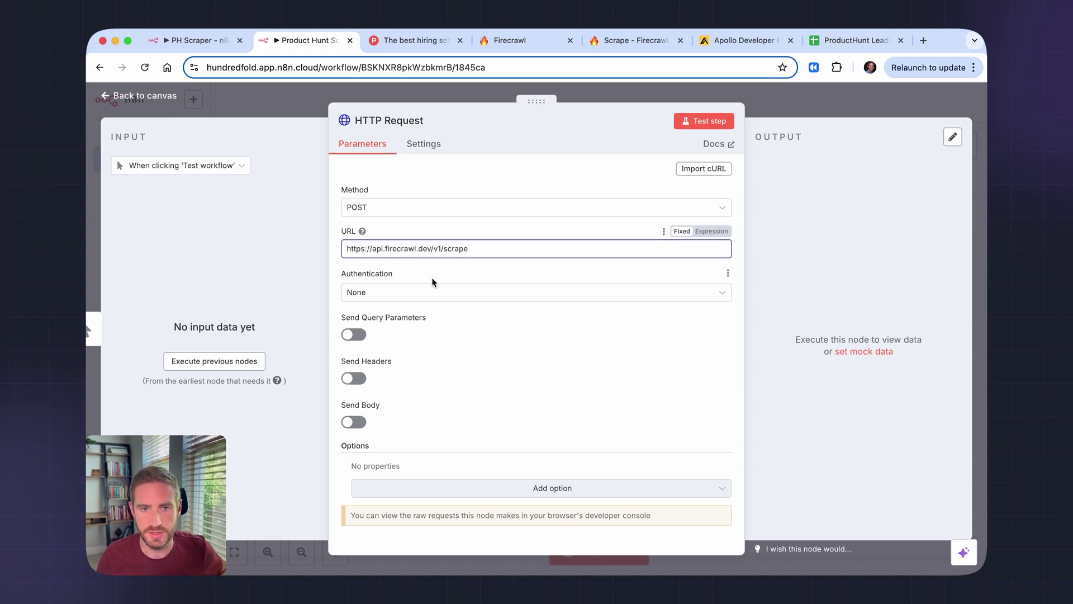
Authenticate the request with the existing Bearer Auth account as a generic credential
left_click(407, 295)
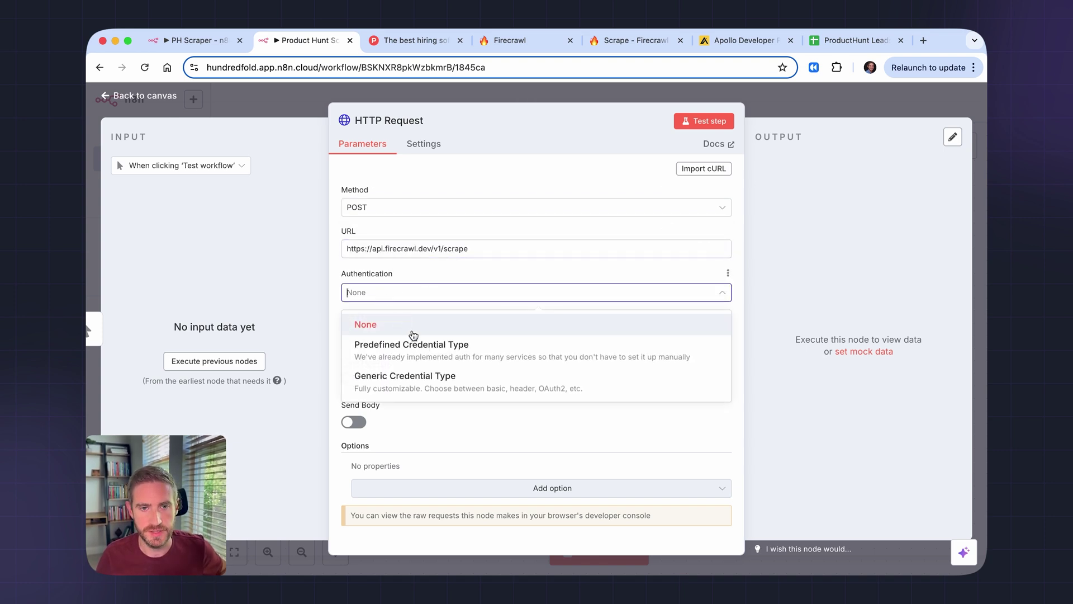
left_click(418, 379)
left_click(412, 334)
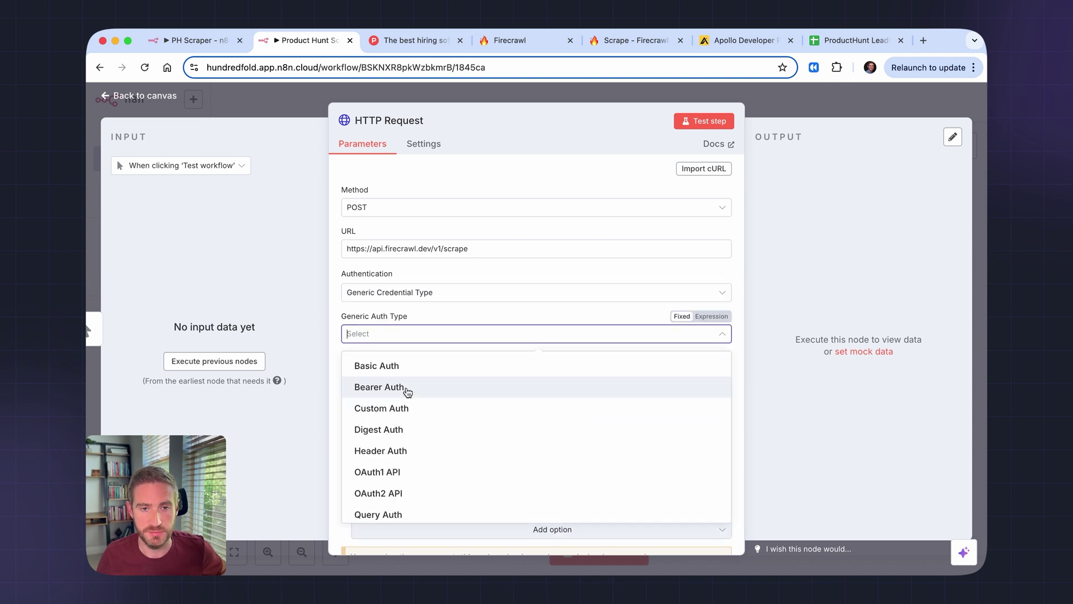
left_click(407, 387)
scroll(428, 335, "down", 2)
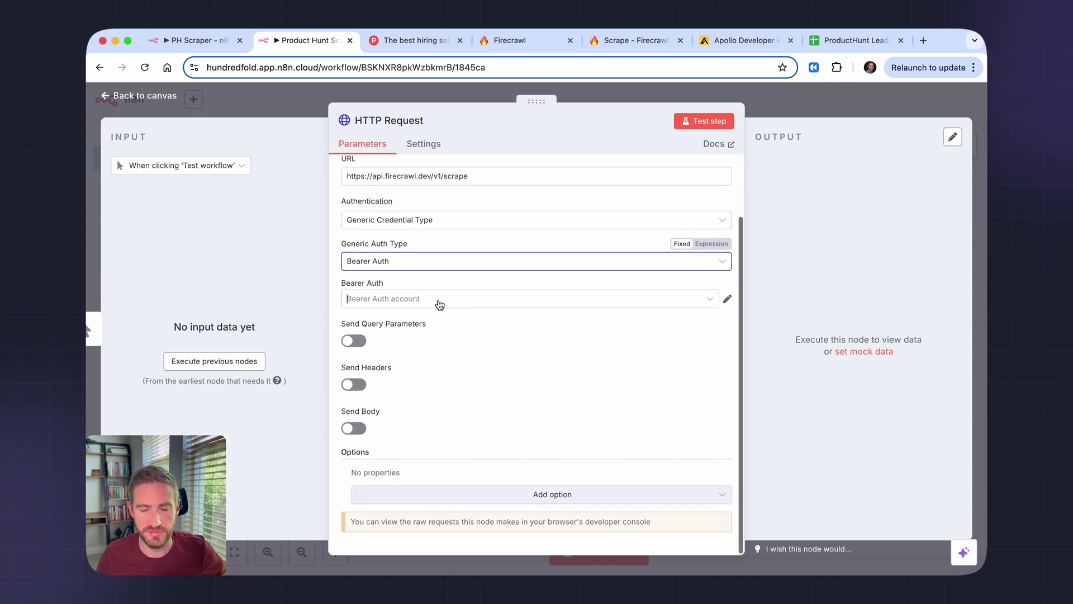
left_click(445, 301)
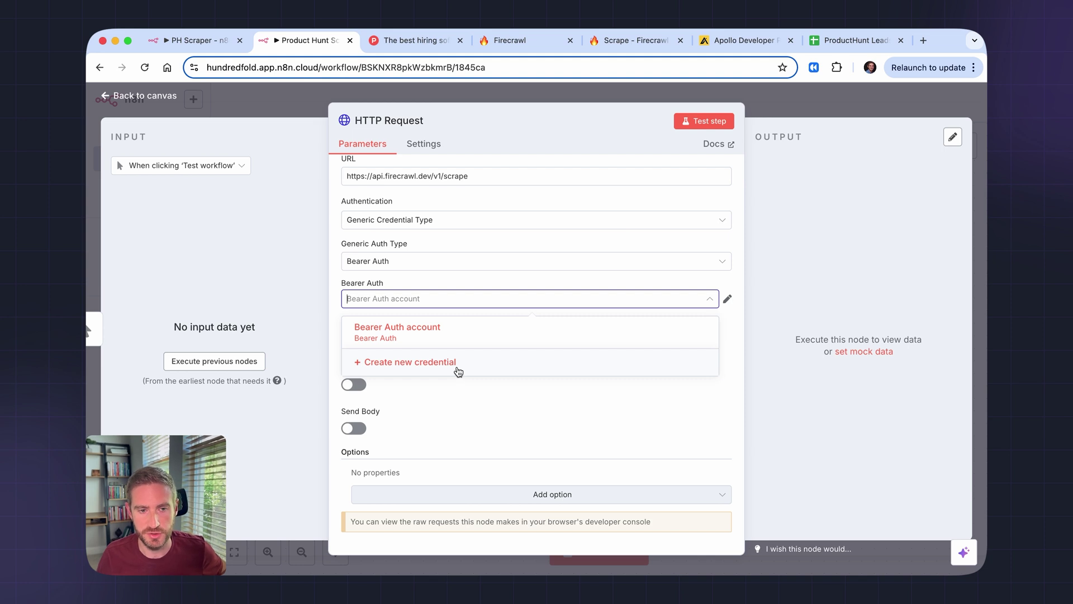
left_click(713, 330)
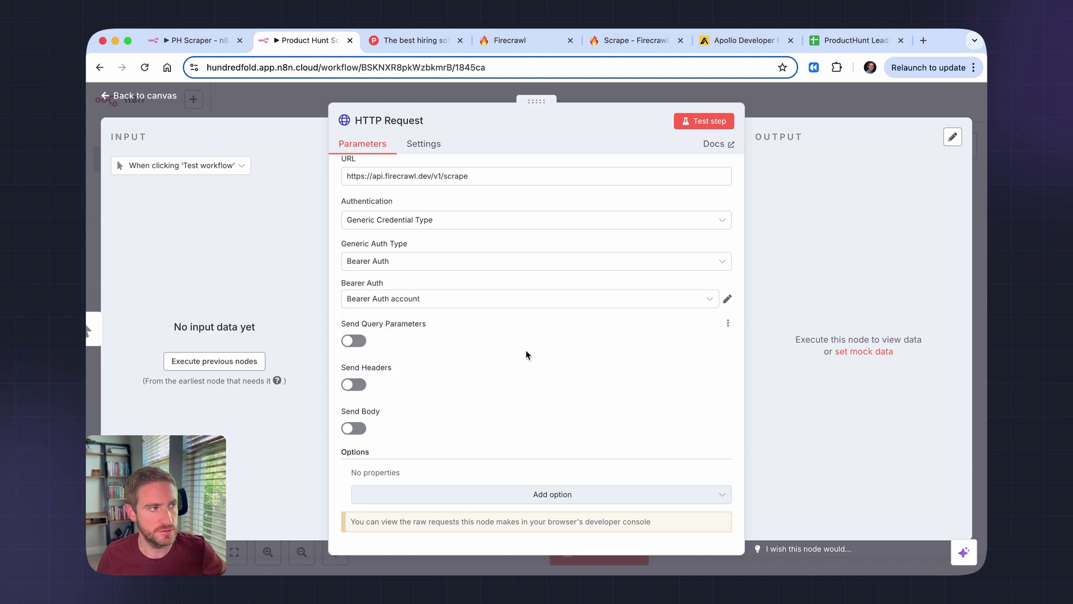
Enable Send Body and paste the prepared JSON body targeting Product Hunt launches
left_click(353, 429)
scroll(352, 433, "down", 3)
scroll(447, 412, "down", 2)
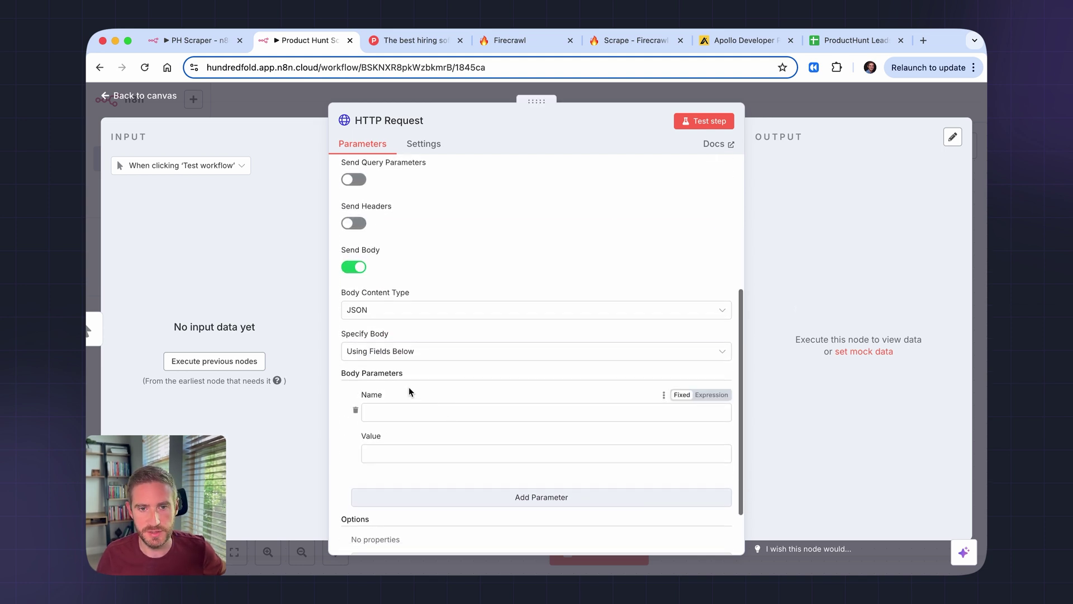
left_click(412, 353)
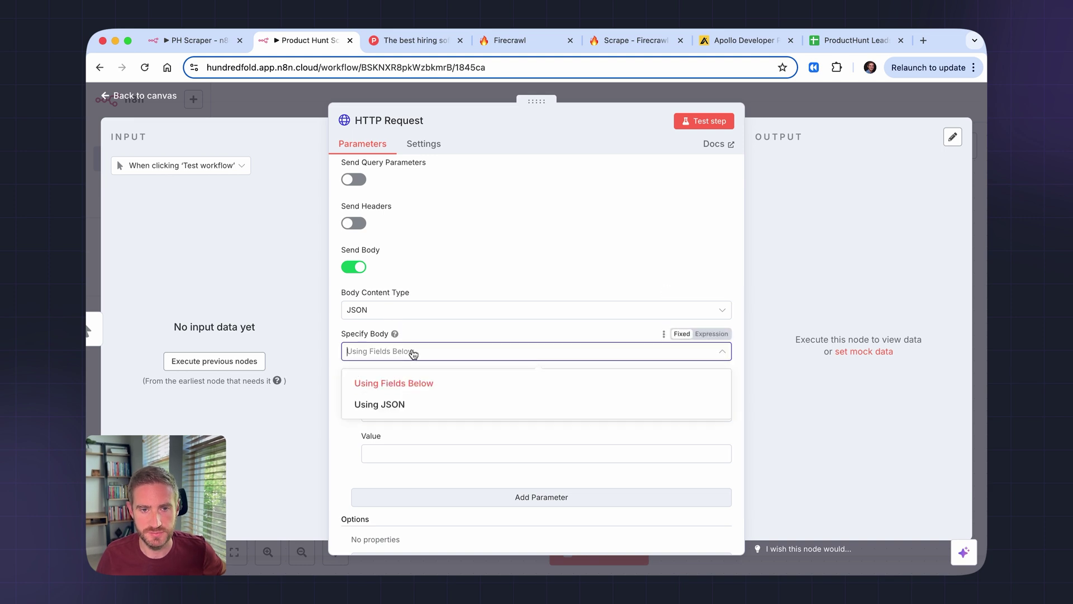
left_click(412, 404)
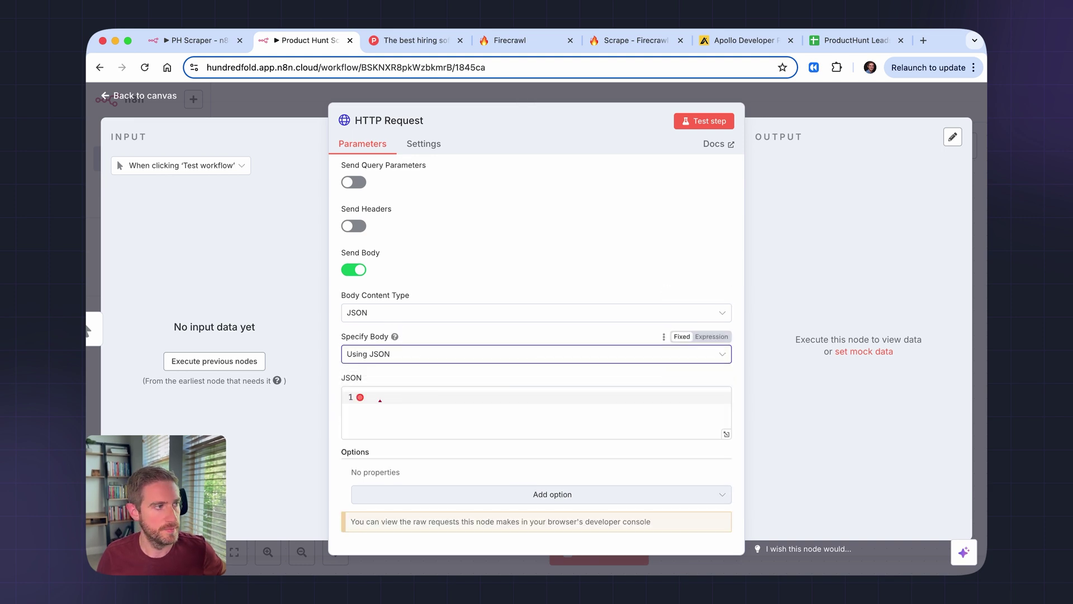
left_click(86, 330)
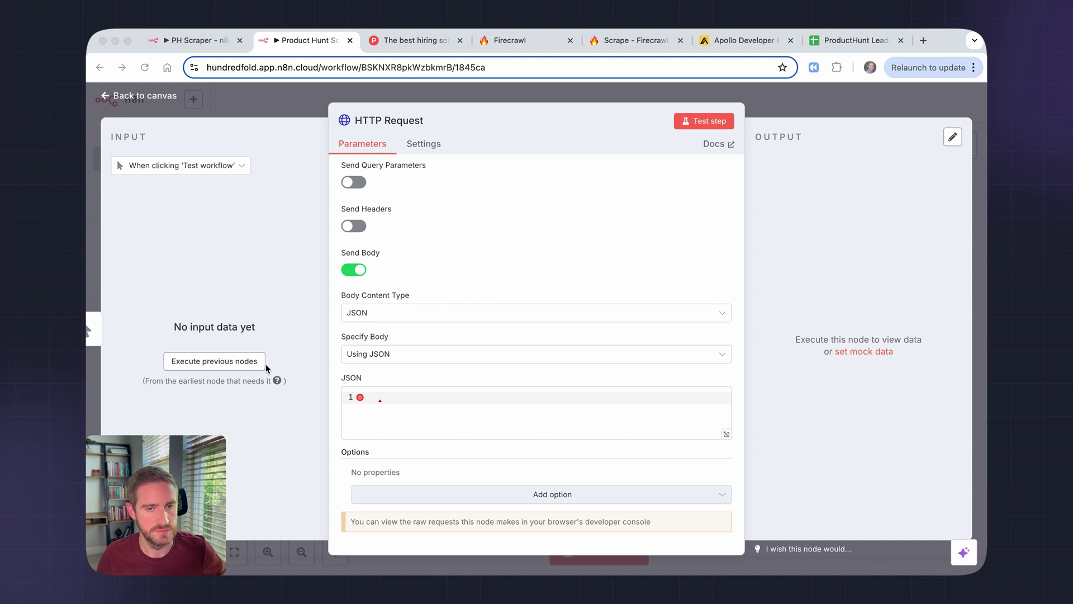
left_click(413, 412)
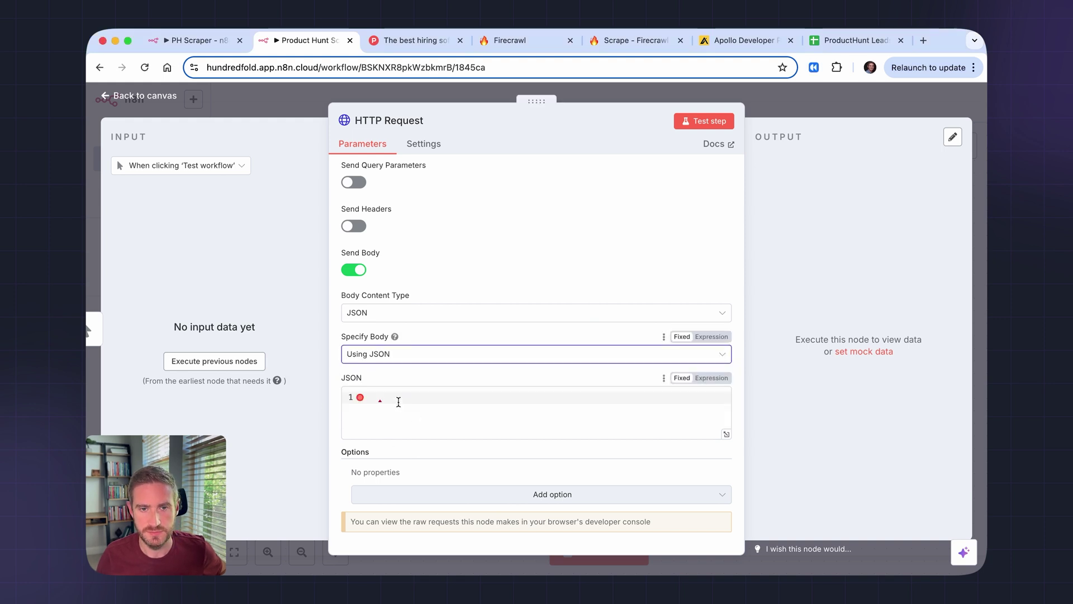
key("super+a")
key("super+v")
scroll(414, 408, "up", 10)
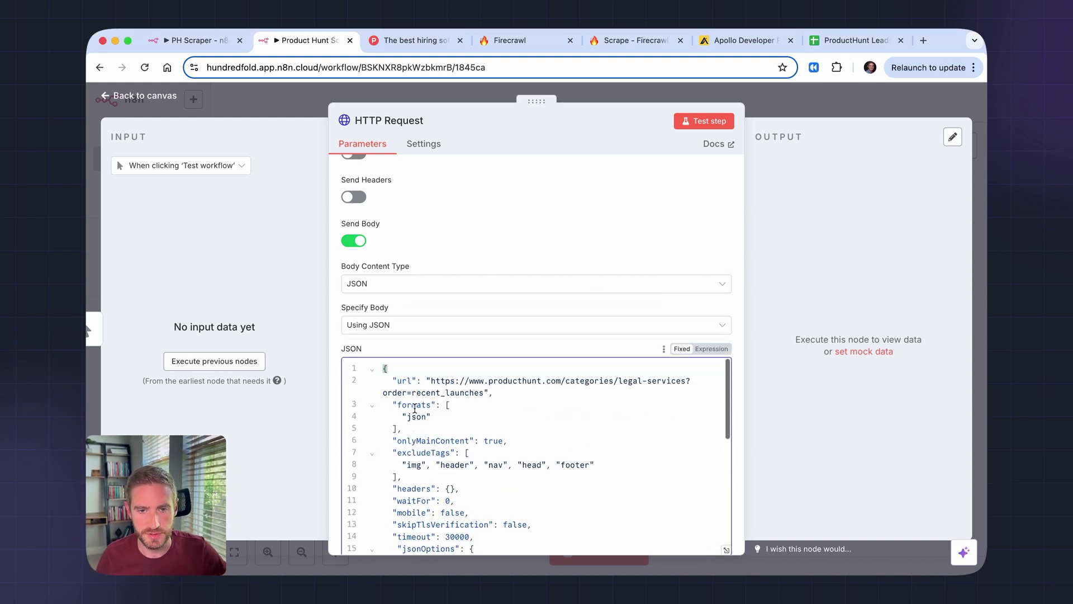
scroll(445, 340, "down", 1)
scroll(445, 340, "down", 2)
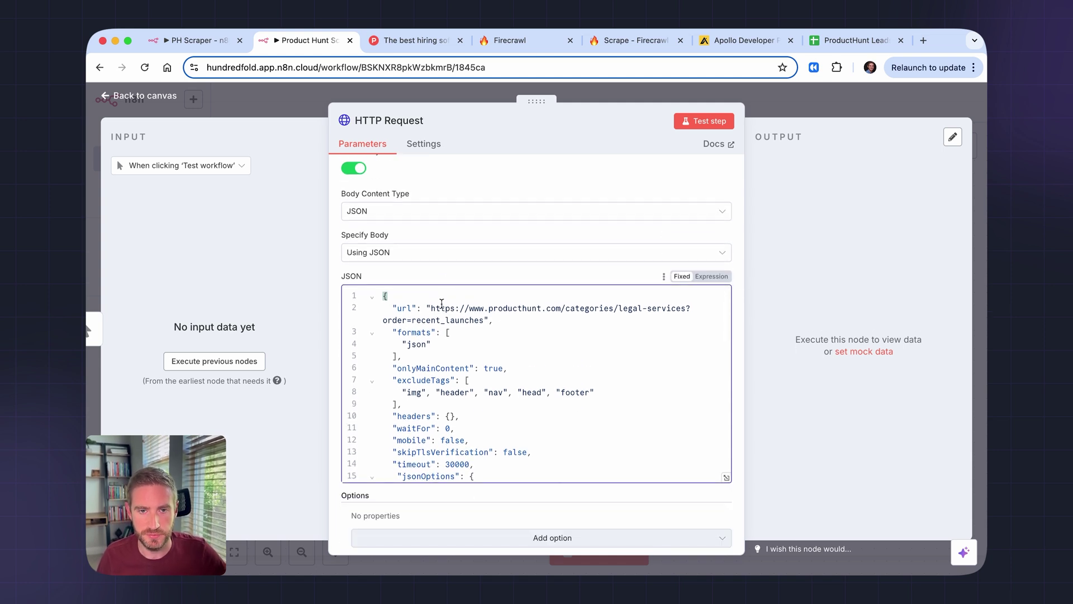
left_click_drag(429, 305, 722, 325)
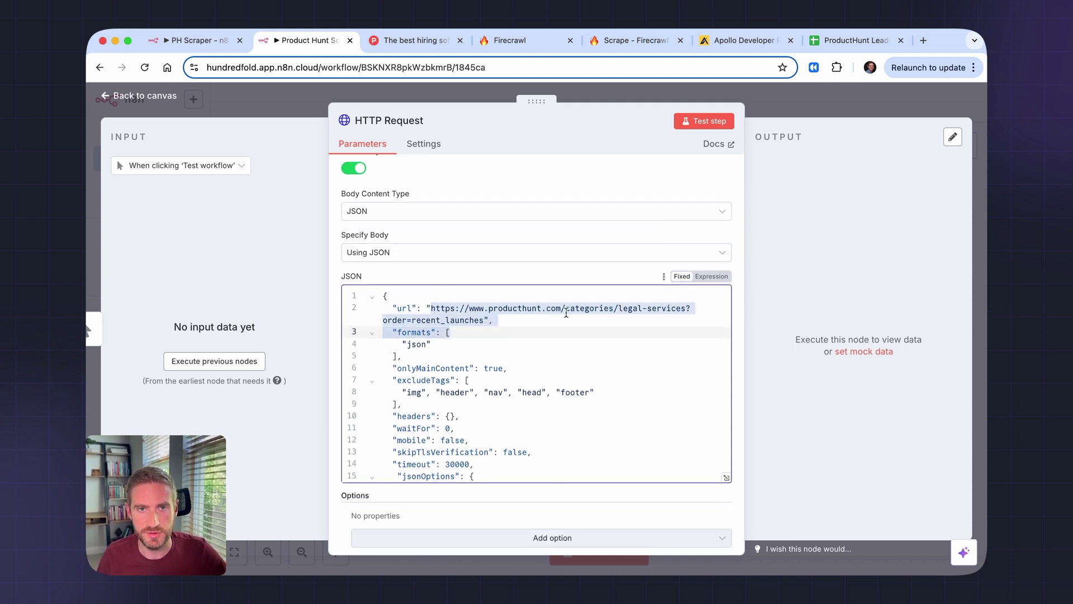
left_click(485, 320)
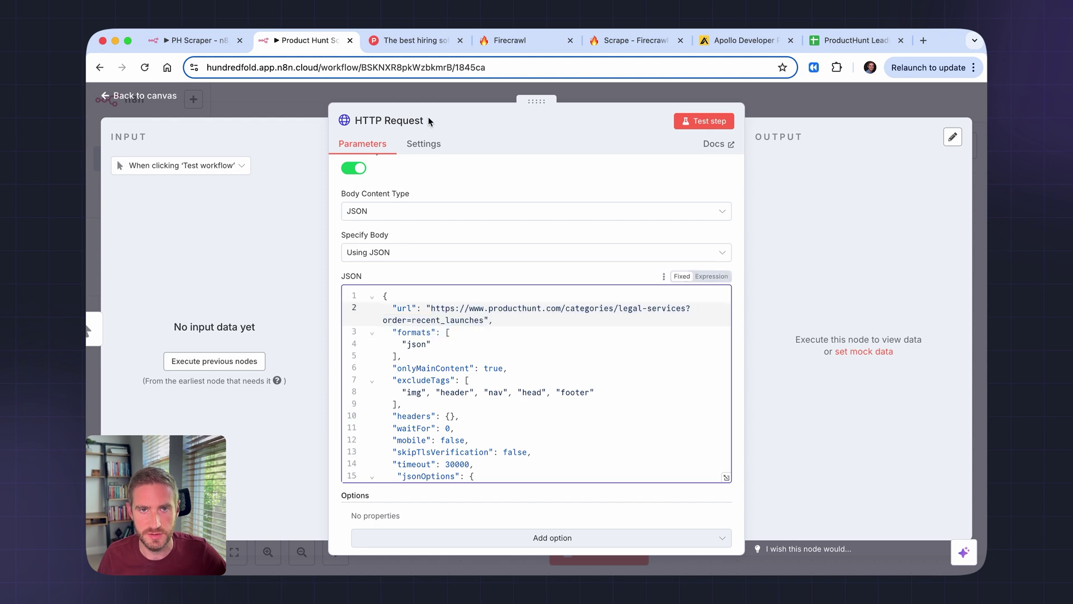
left_click(412, 40)
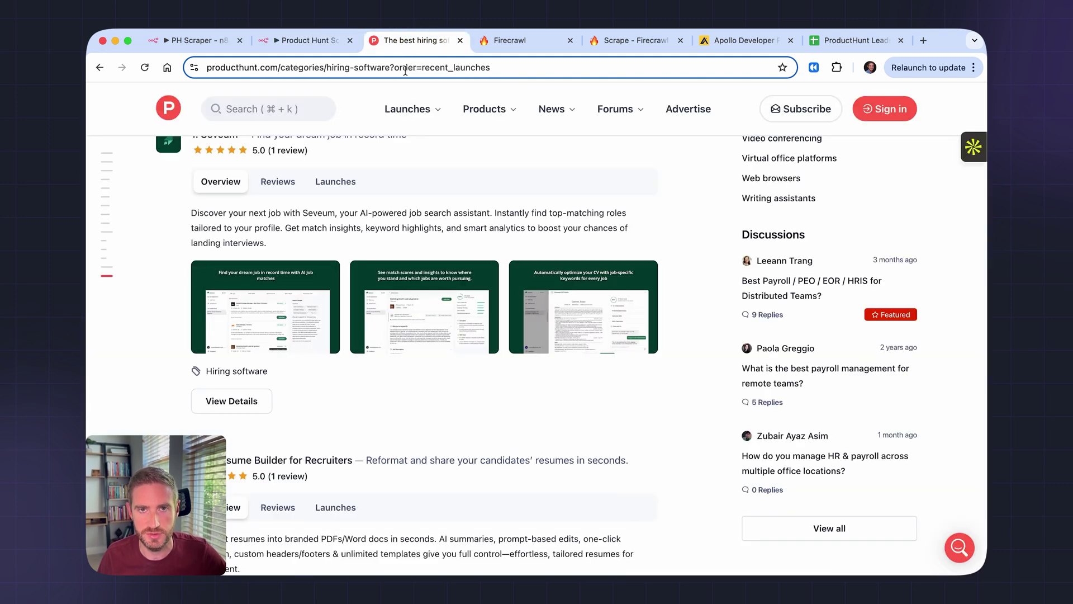
left_click_drag(394, 67, 490, 67)
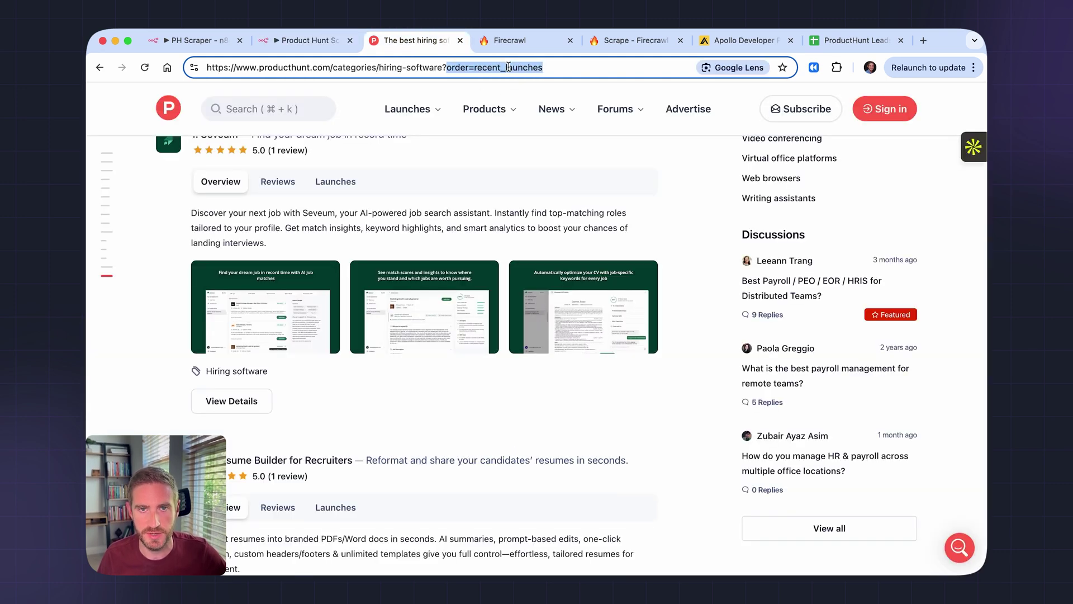
left_click(310, 40)
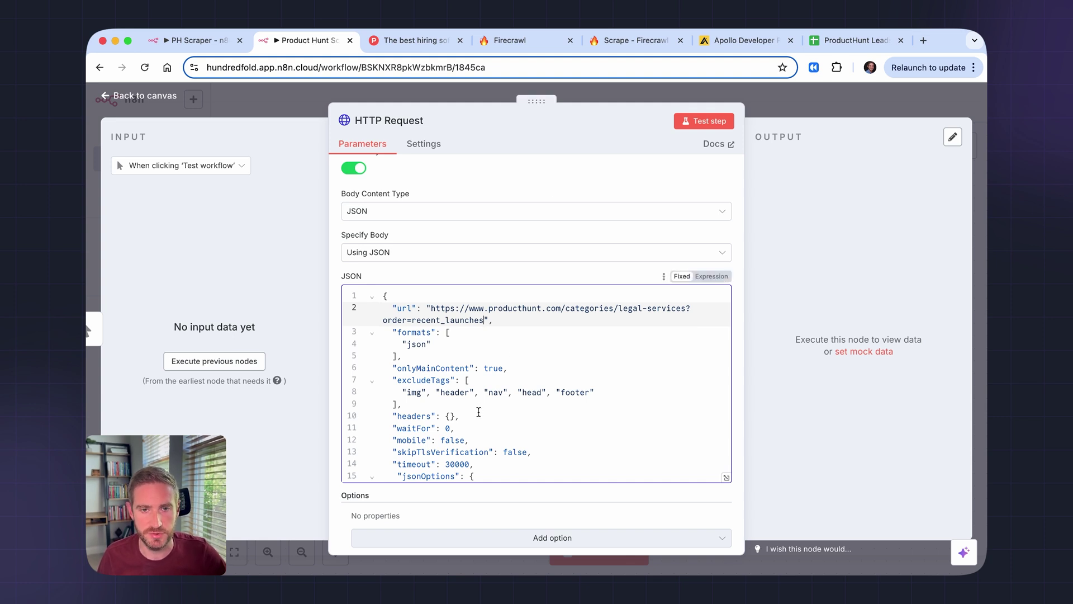
left_click_drag(393, 332, 416, 354)
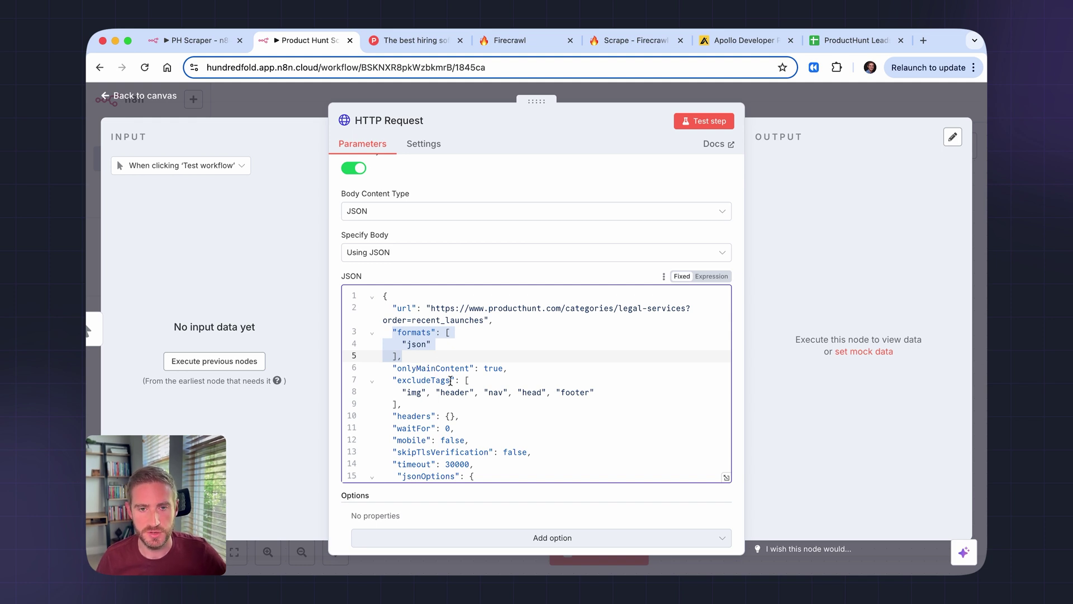
scroll(436, 365, "down", 1)
scroll(464, 366, "down", 2)
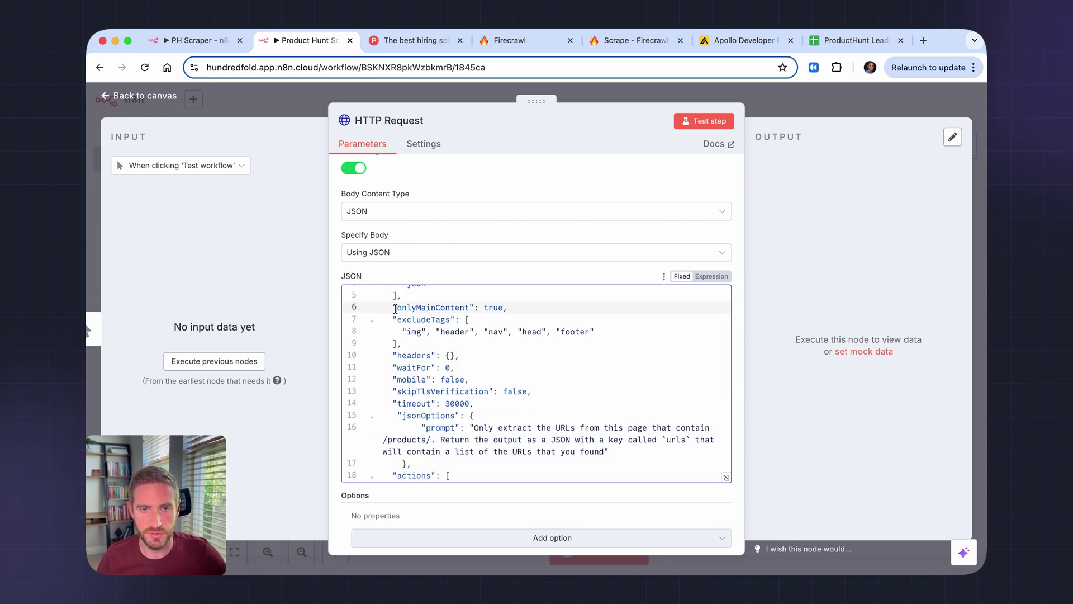
double_click(470, 308)
left_click_drag(397, 322, 428, 337)
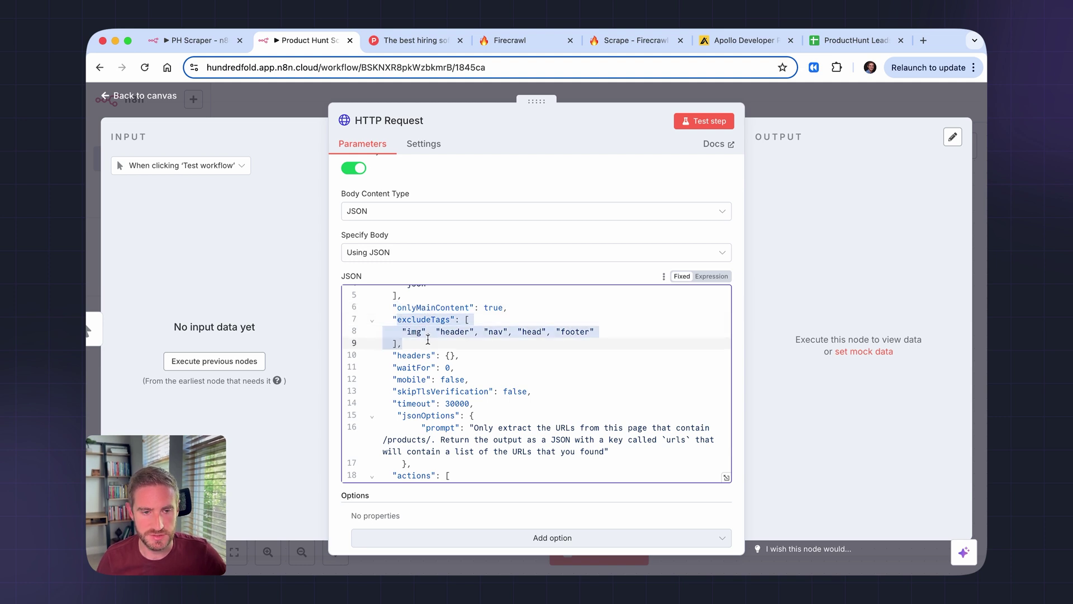
scroll(427, 338, "down", 1)
scroll(415, 346, "down", 2)
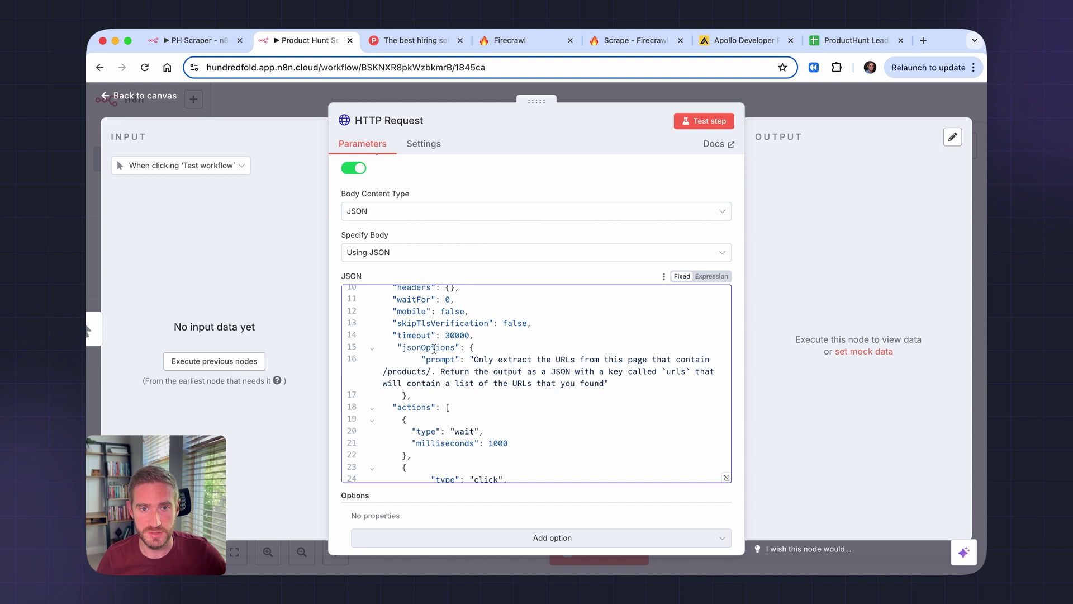
left_click(394, 347)
double_click(447, 359)
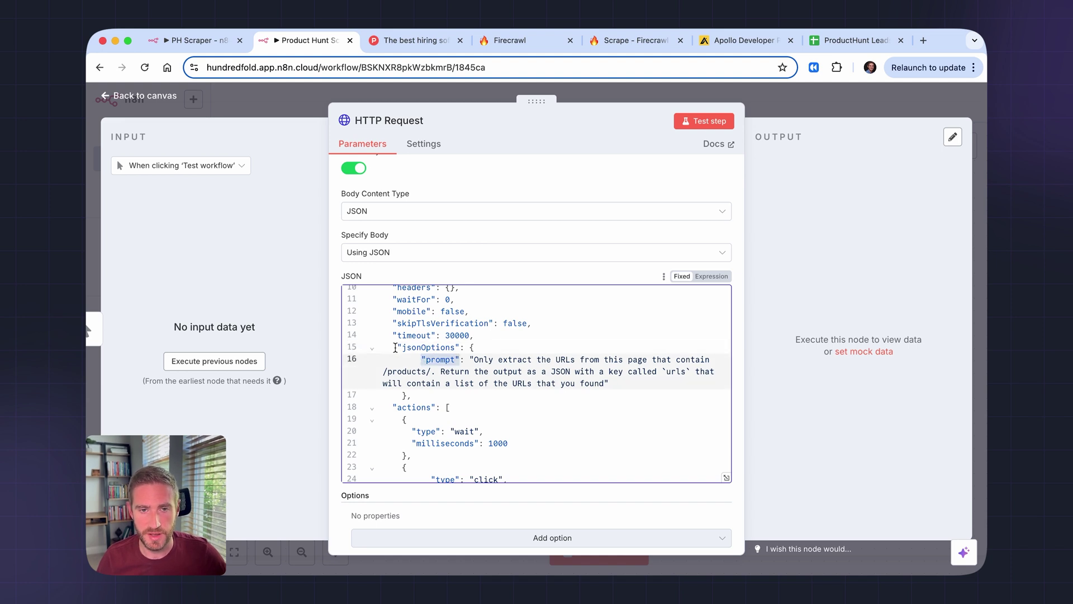
left_click(482, 361)
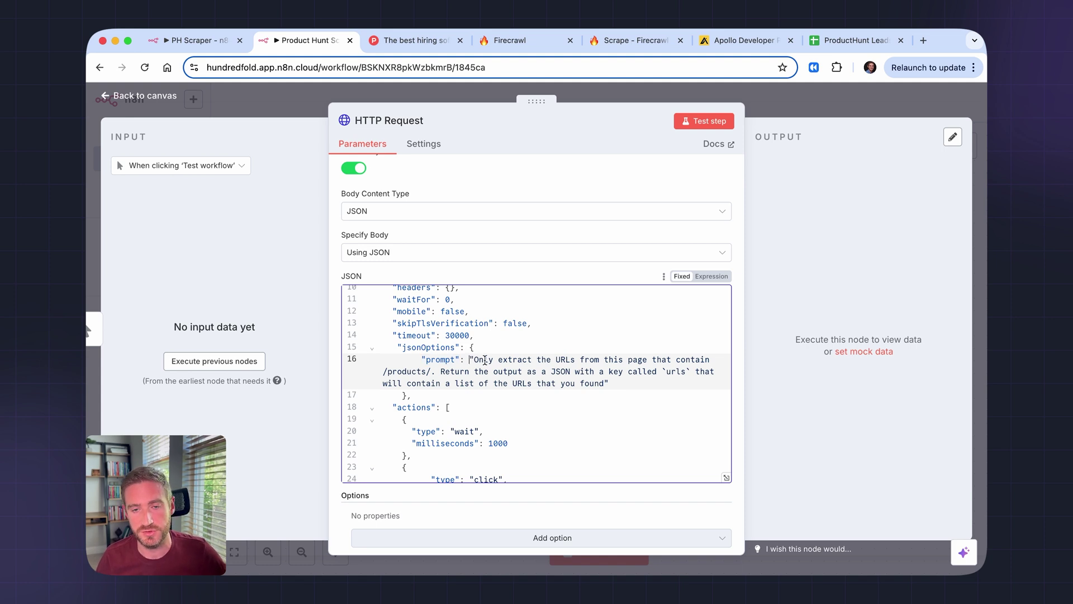
left_click(474, 359)
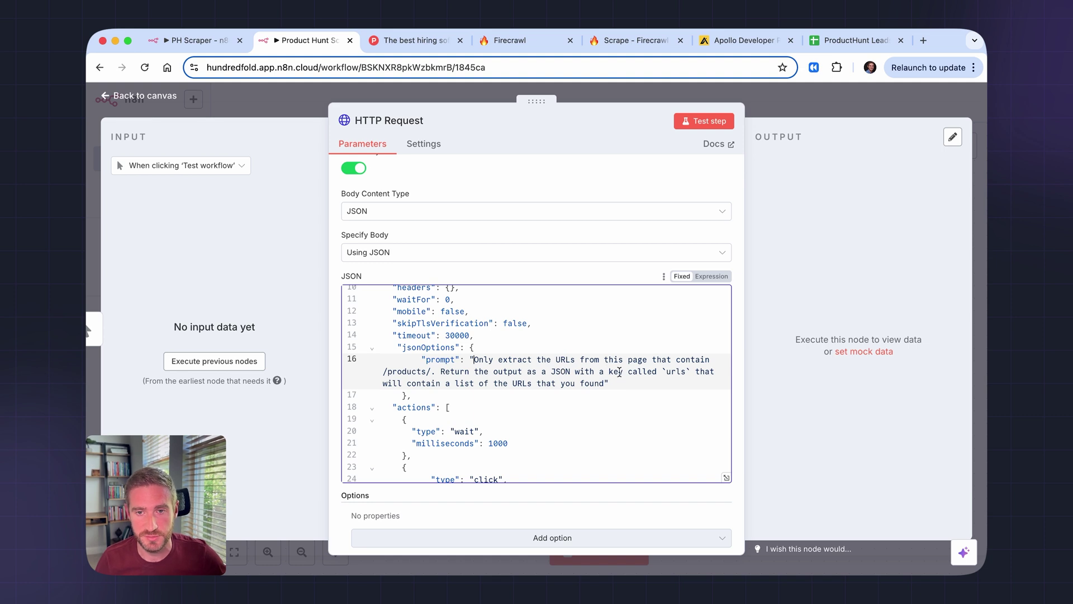
left_click_drag(432, 371, 383, 371)
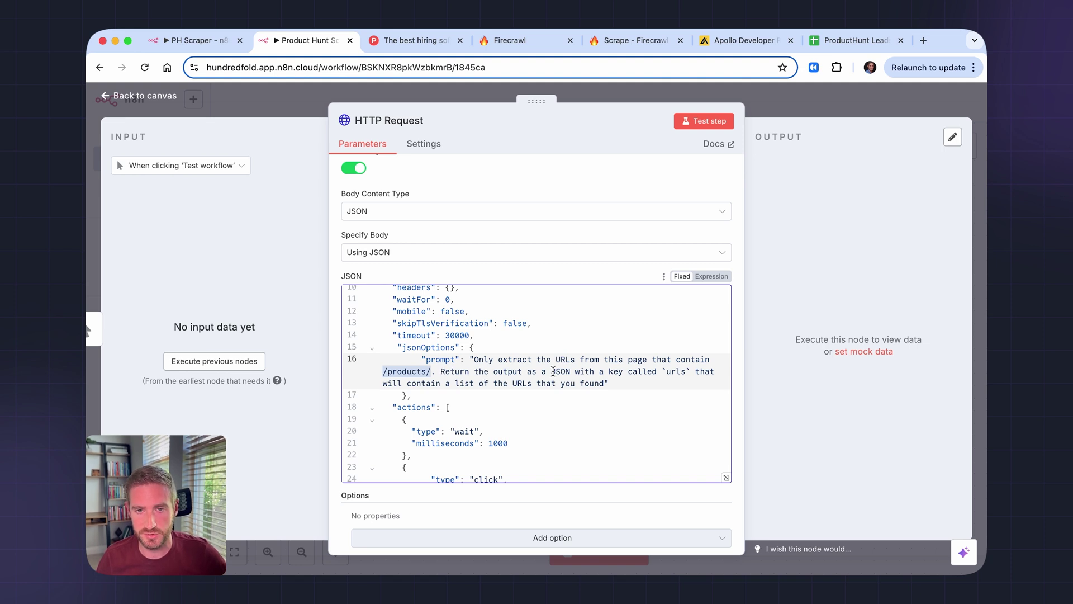
scroll(604, 379, "down", 2)
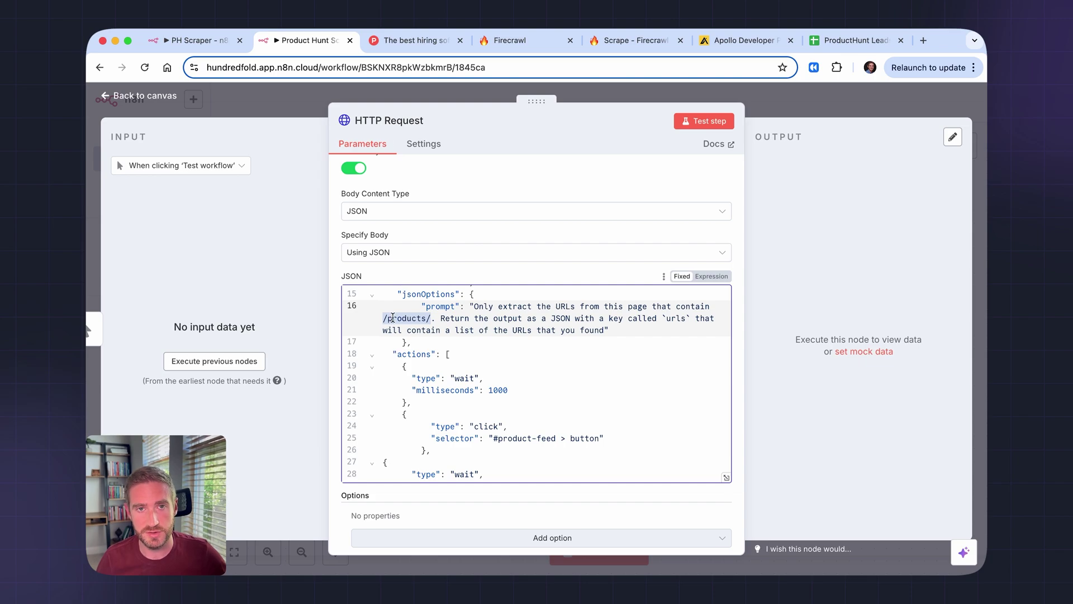
Inspect Product Hunt's 'See more products' button in DevTools and bring up its copy options
left_click(400, 43)
scroll(424, 362, "down", 5)
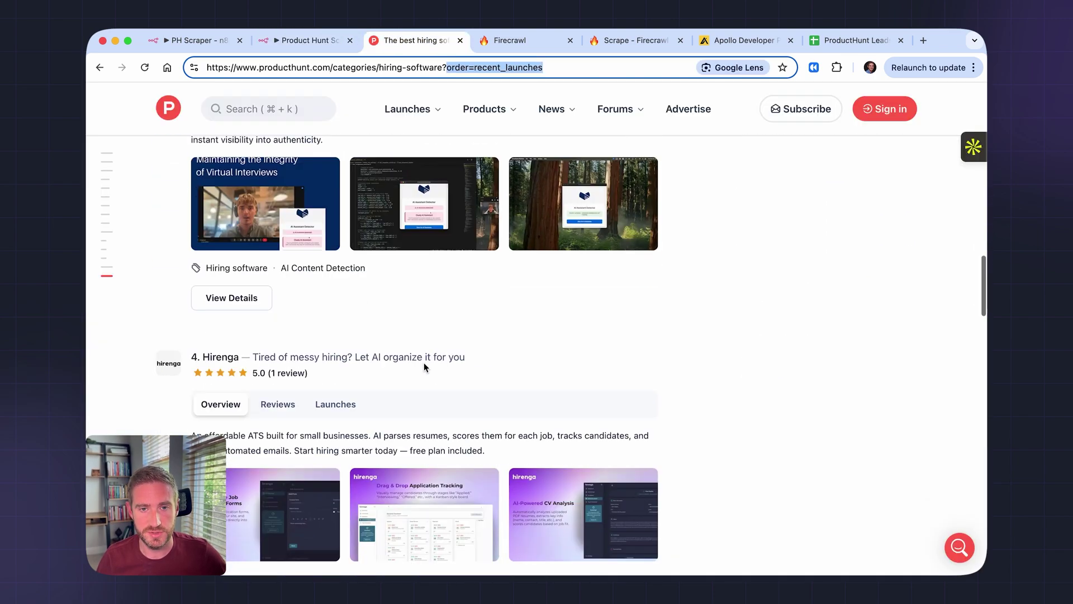
scroll(423, 363, "down", 5)
scroll(424, 362, "down", 5)
scroll(423, 363, "down", 5)
scroll(425, 367, "down", 5)
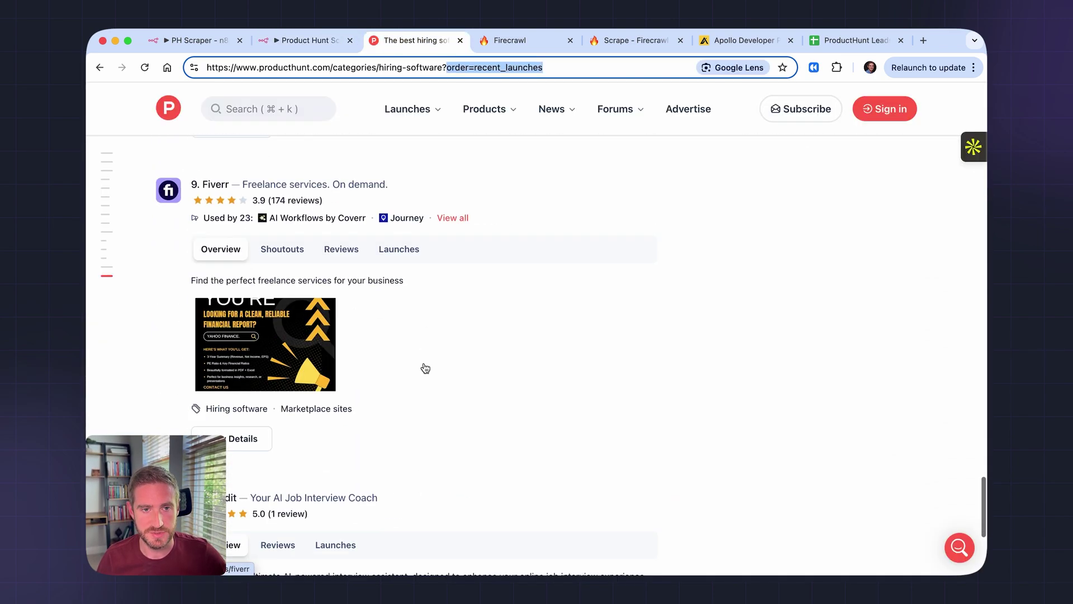
scroll(425, 367, "down", 5)
scroll(425, 367, "down", 1)
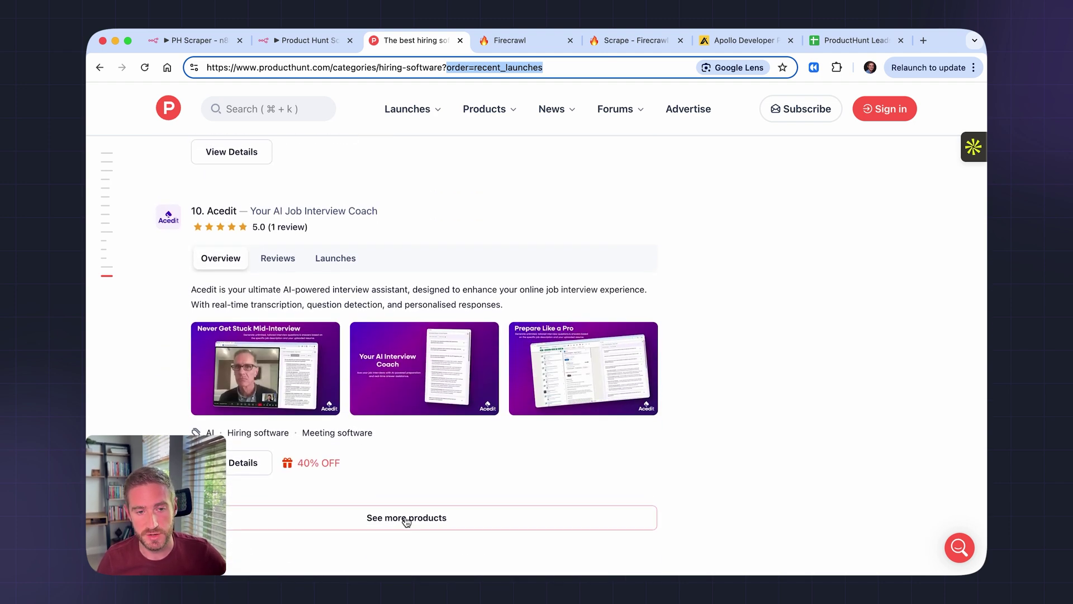
right_click(406, 520)
left_click(440, 539)
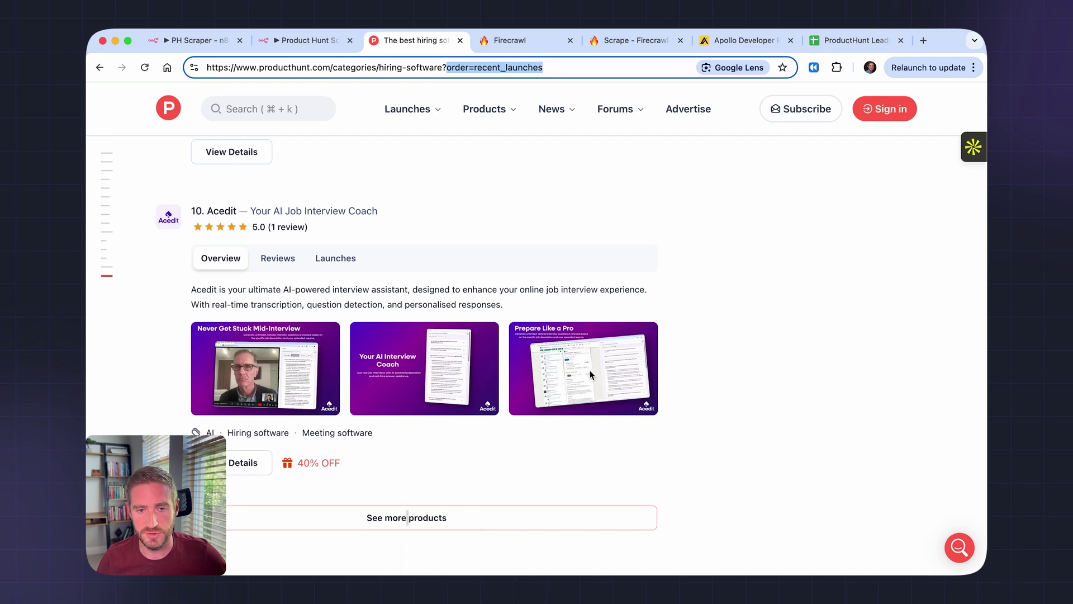
left_click(684, 91)
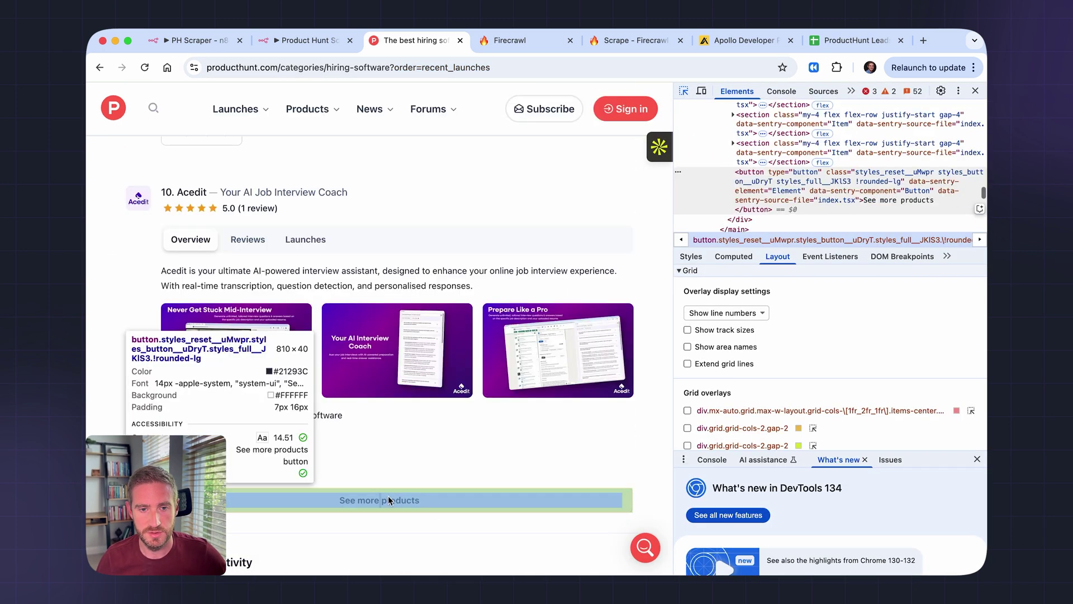
left_click(388, 500)
right_click(776, 180)
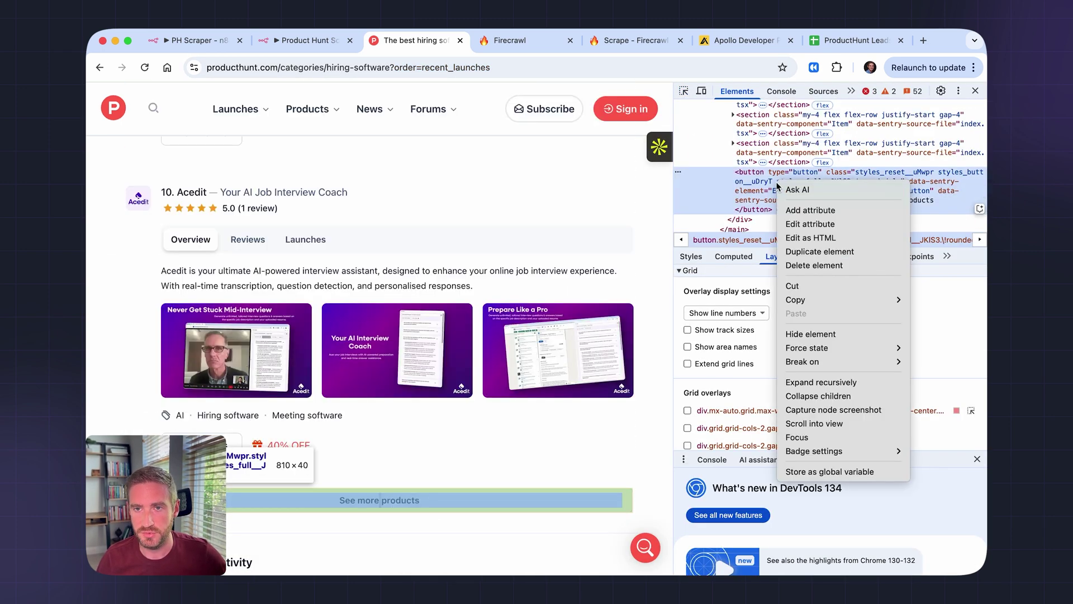
mouse_move(843, 300)
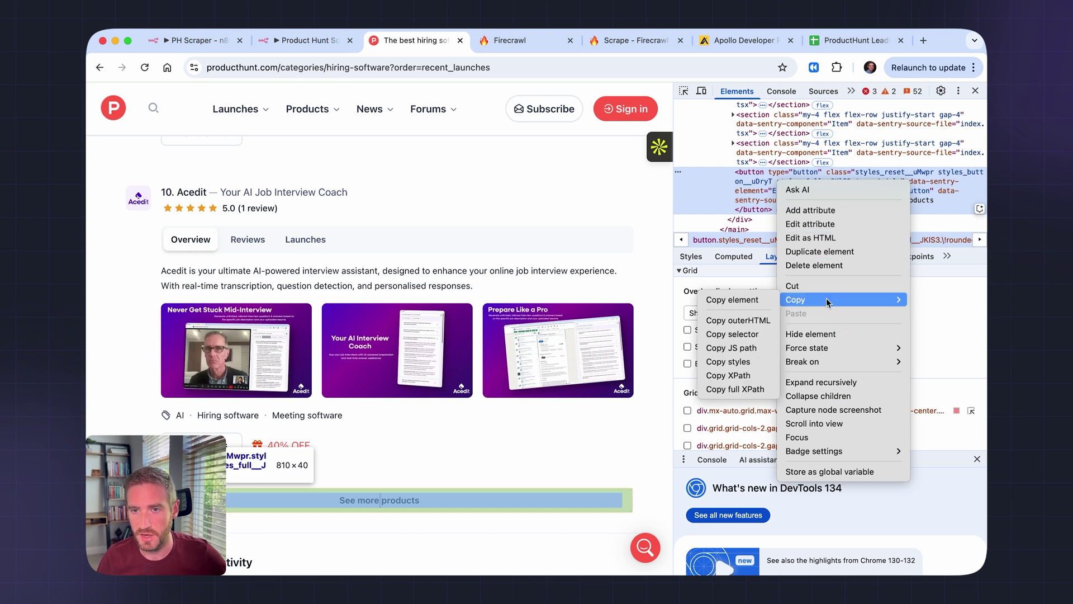
left_click(728, 334)
left_click(295, 39)
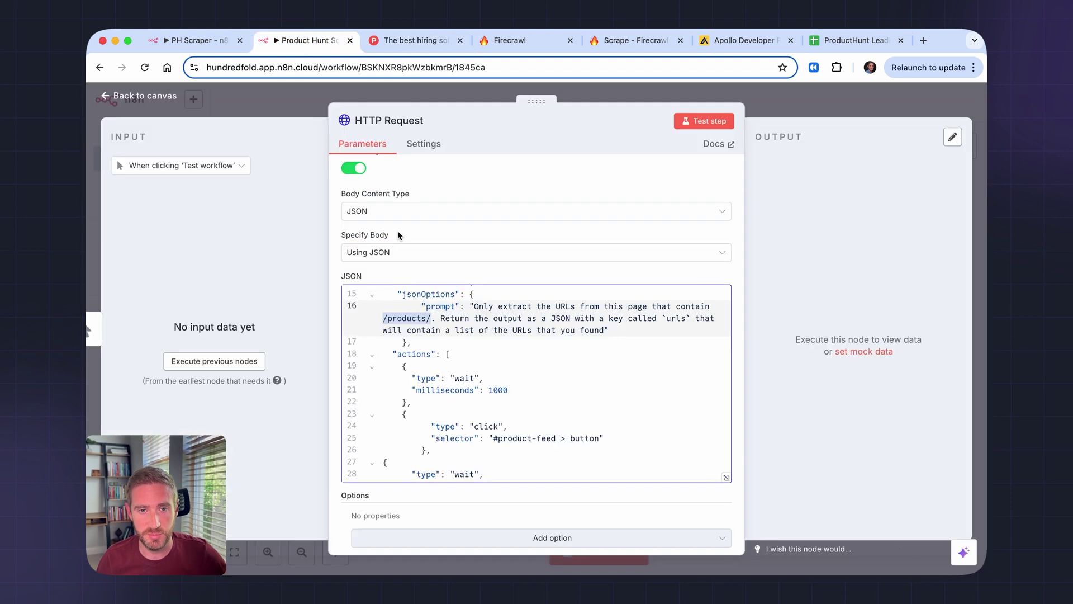
scroll(491, 356, "down", 2)
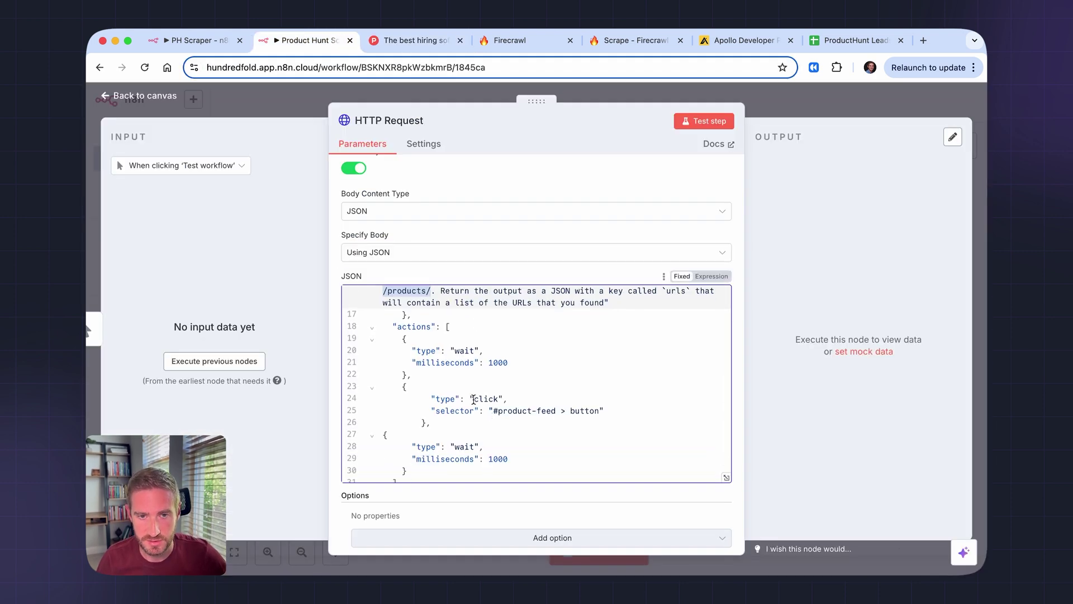
left_click_drag(399, 333, 427, 377)
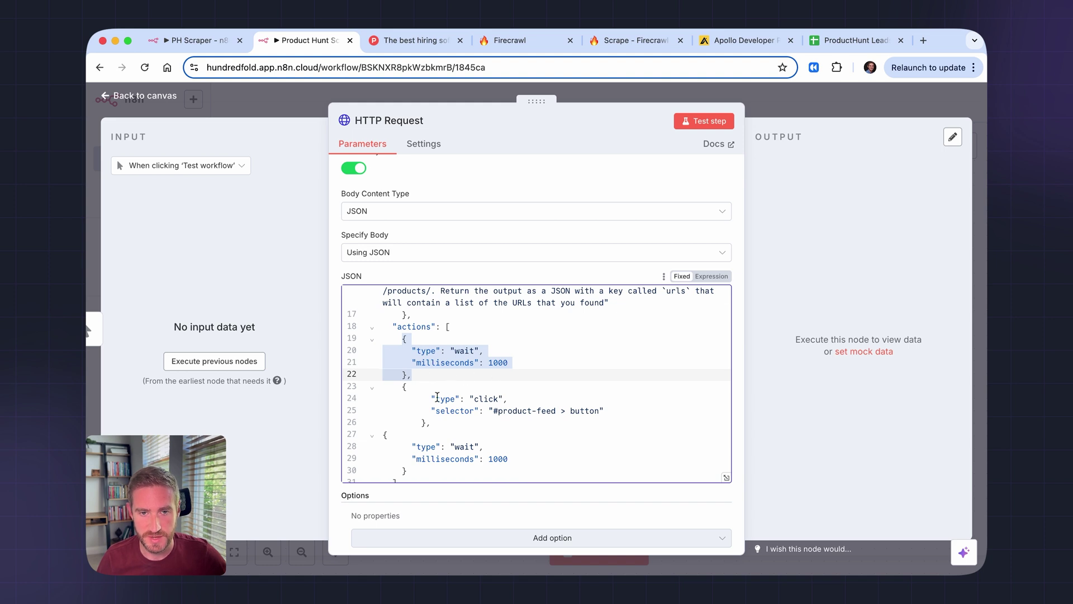
left_click_drag(492, 410, 599, 411)
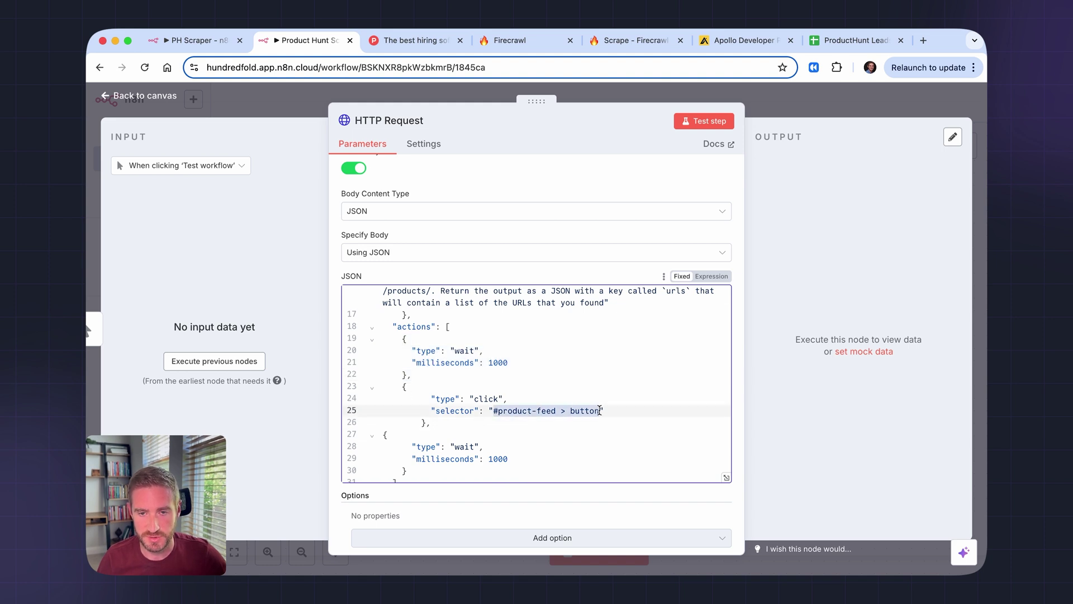
scroll(415, 433, "down", 2)
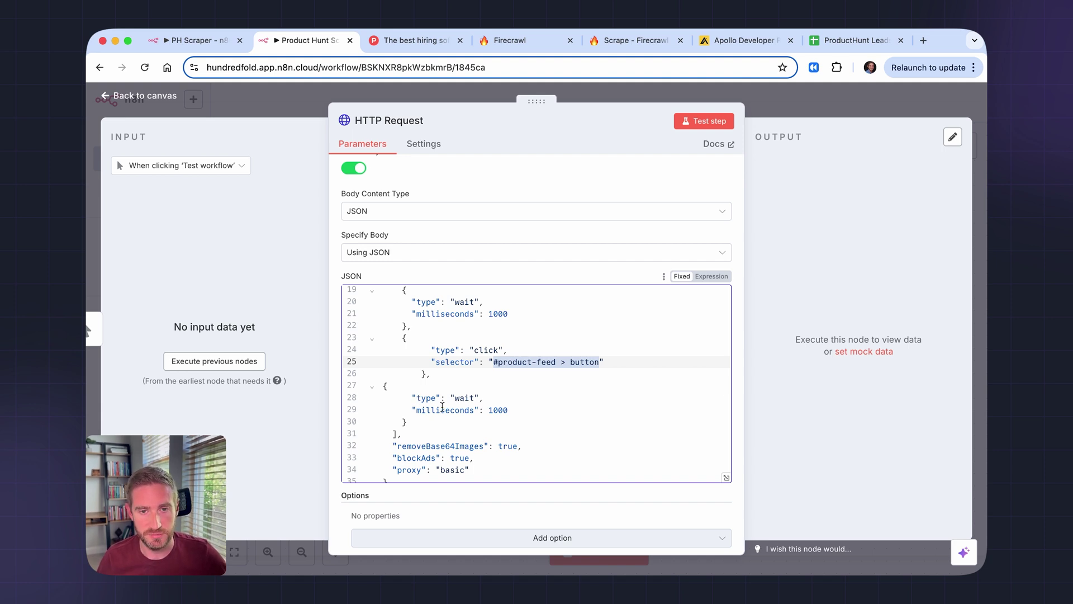
scroll(442, 407, "up", 2)
left_click_drag(402, 362, 473, 446)
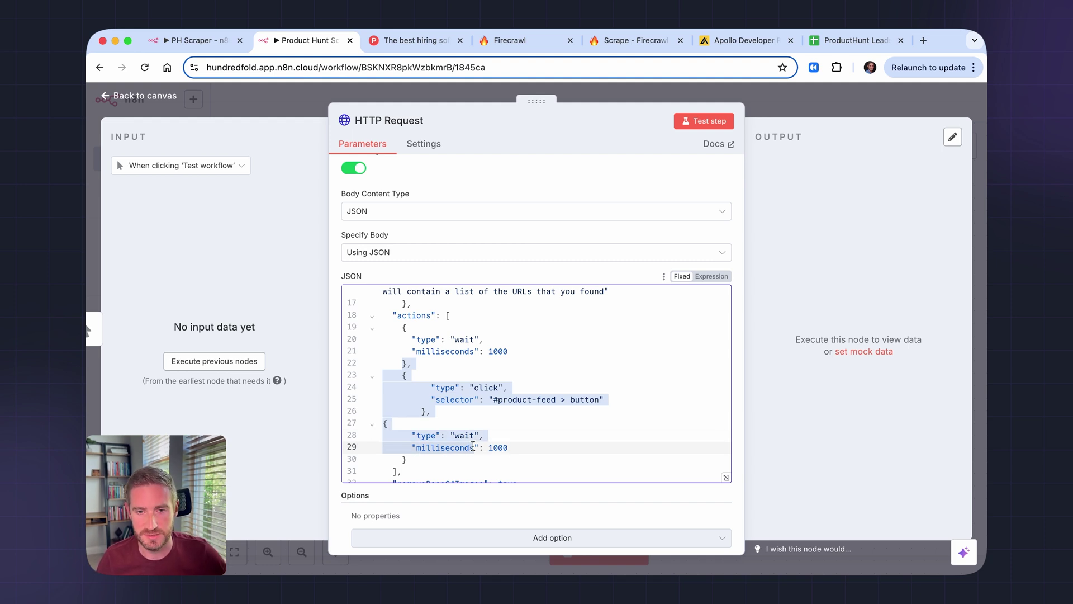
scroll(472, 447, "down", 1)
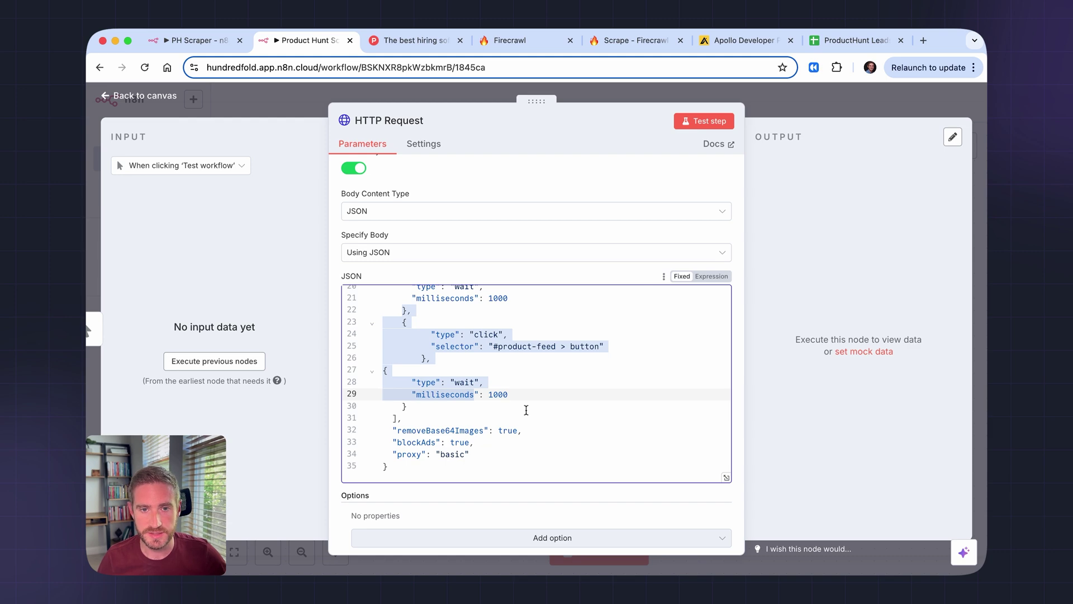
scroll(527, 408, "up", 4)
scroll(527, 408, "up", 2)
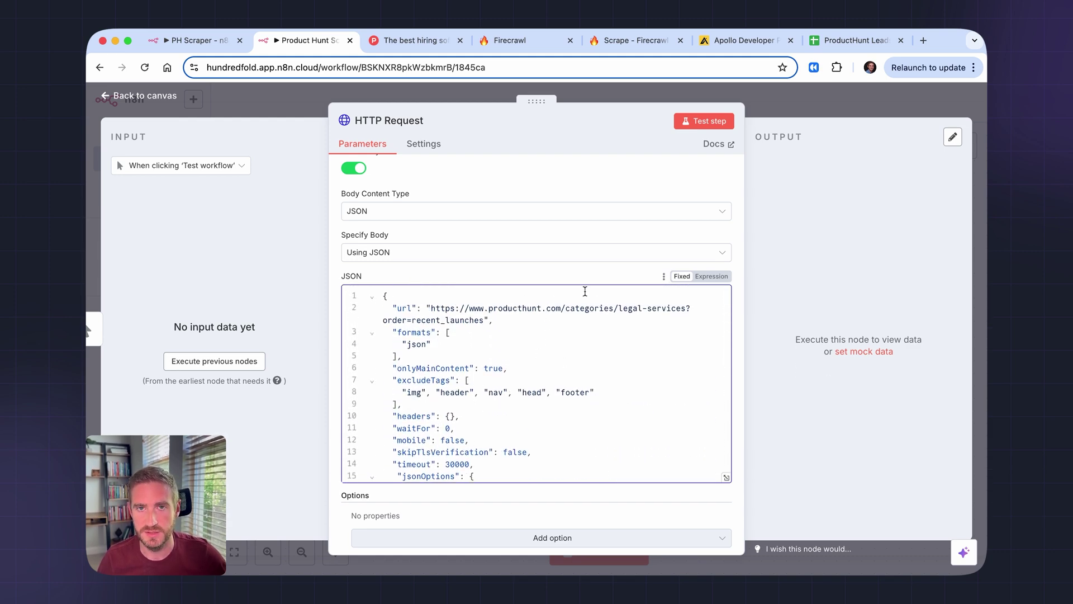
left_click(635, 42)
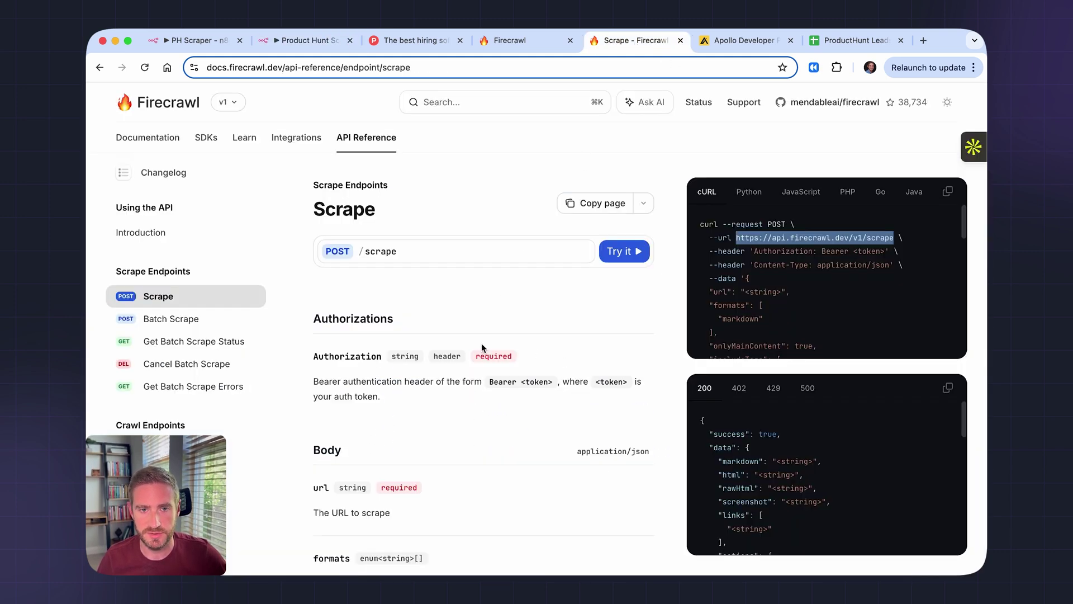
scroll(765, 461, "down", 3)
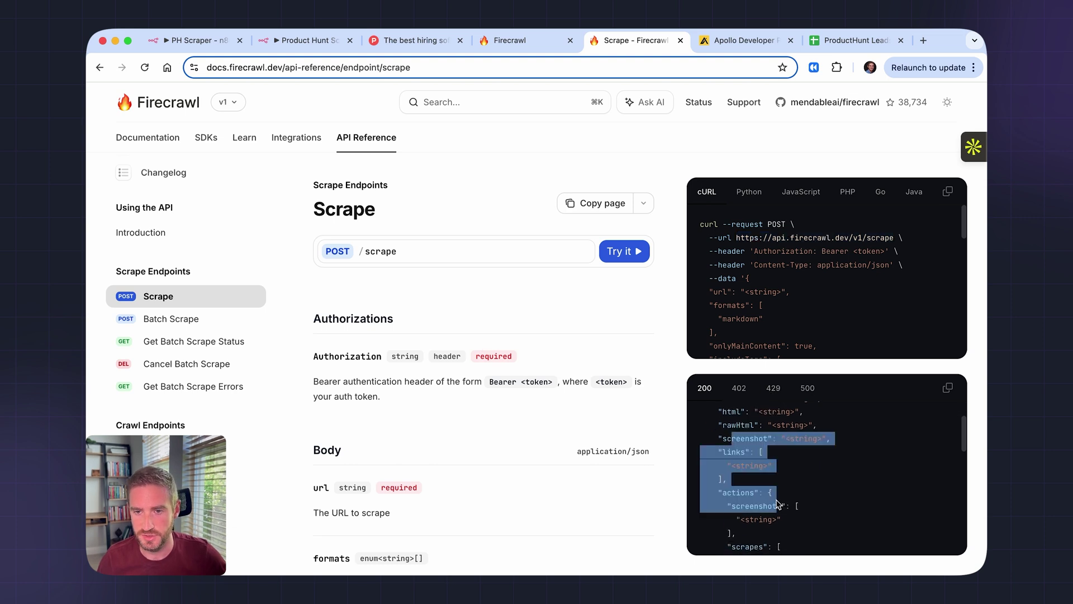
left_click_drag(780, 408, 776, 504)
scroll(776, 504, "down", 1)
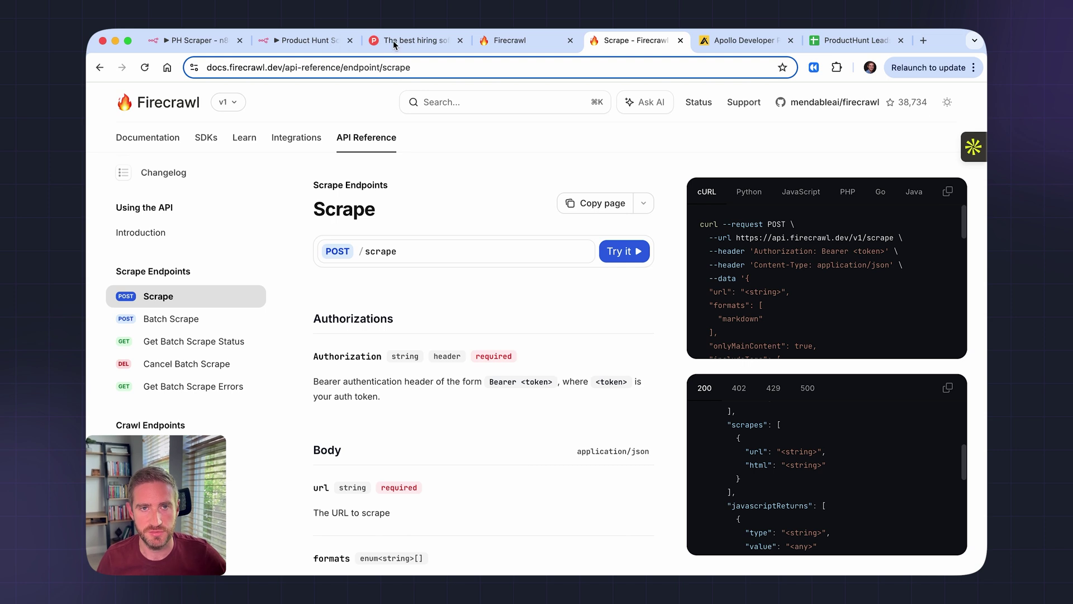
left_click(299, 41)
Test the HTTP Request node, check json.urls in Schema view, and return to the canvas
left_click(711, 123)
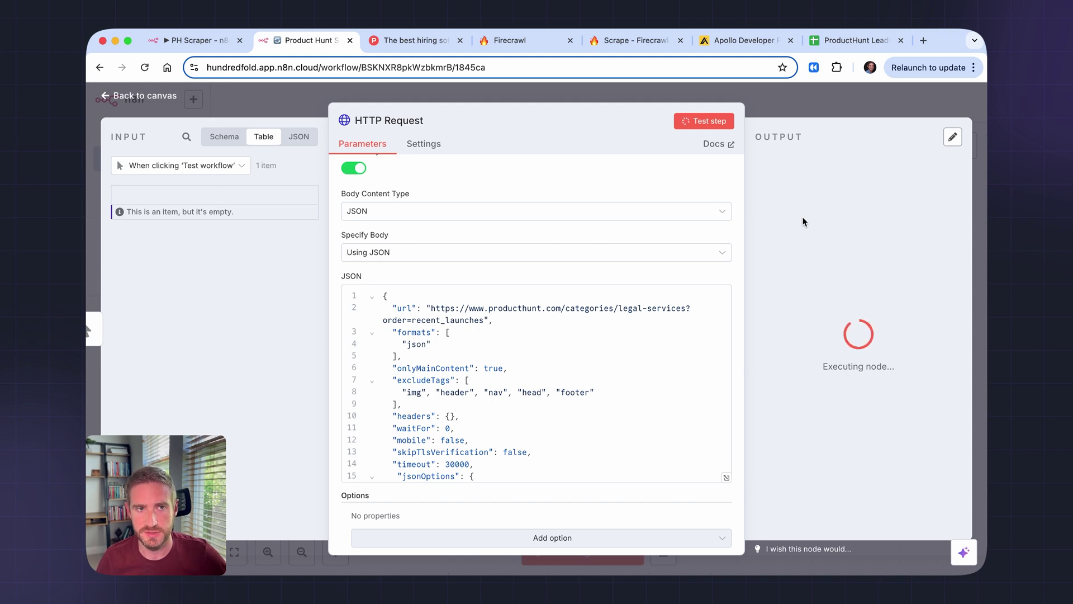
scroll(855, 335, "down", 3)
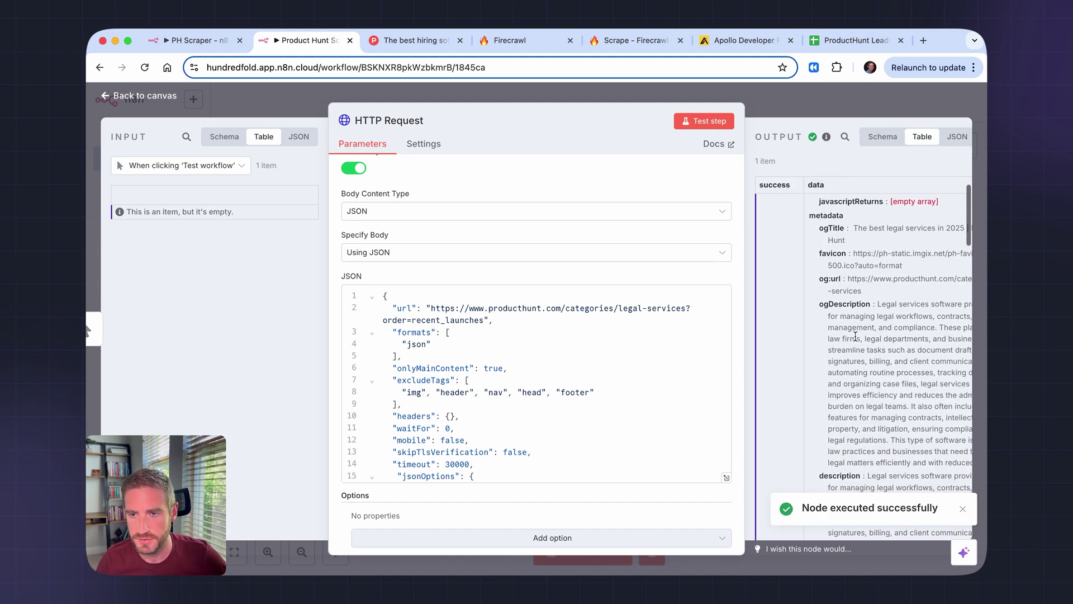
scroll(855, 336, "down", 3)
scroll(856, 336, "down", 2)
scroll(855, 336, "down", 3)
scroll(855, 336, "down", 3)
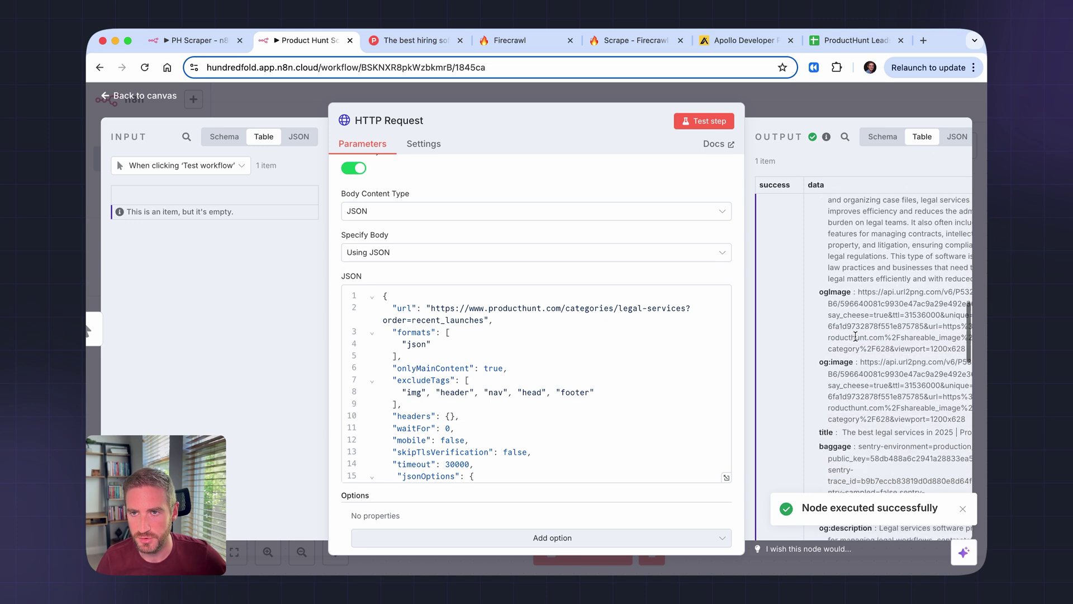
left_click(882, 136)
scroll(817, 293, "down", 2)
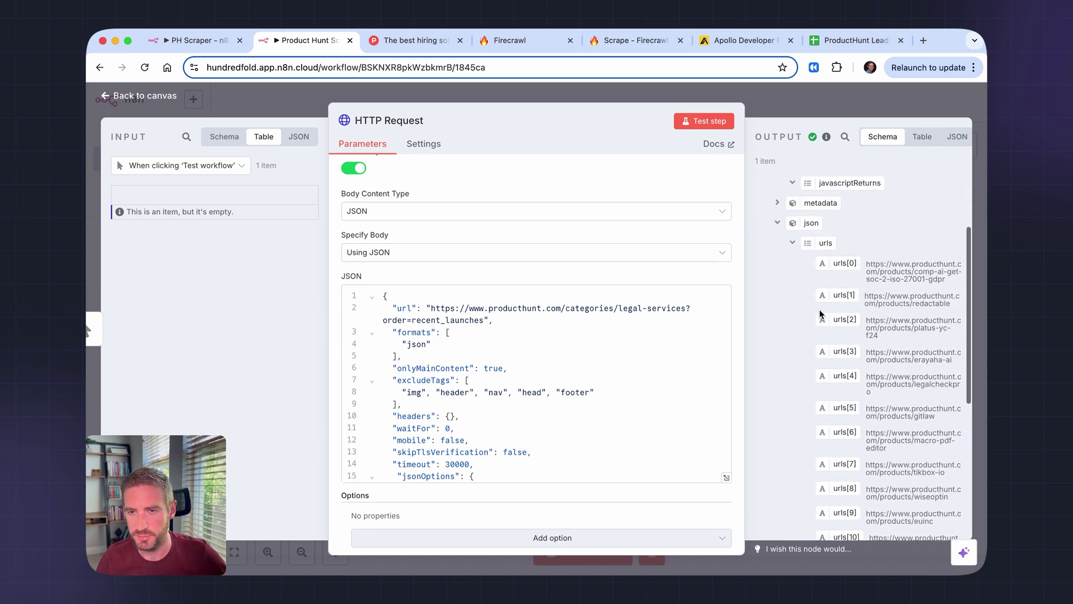
scroll(826, 277, "down", 2)
scroll(838, 260, "down", 2)
scroll(847, 247, "down", 2)
scroll(856, 336, "down", 2)
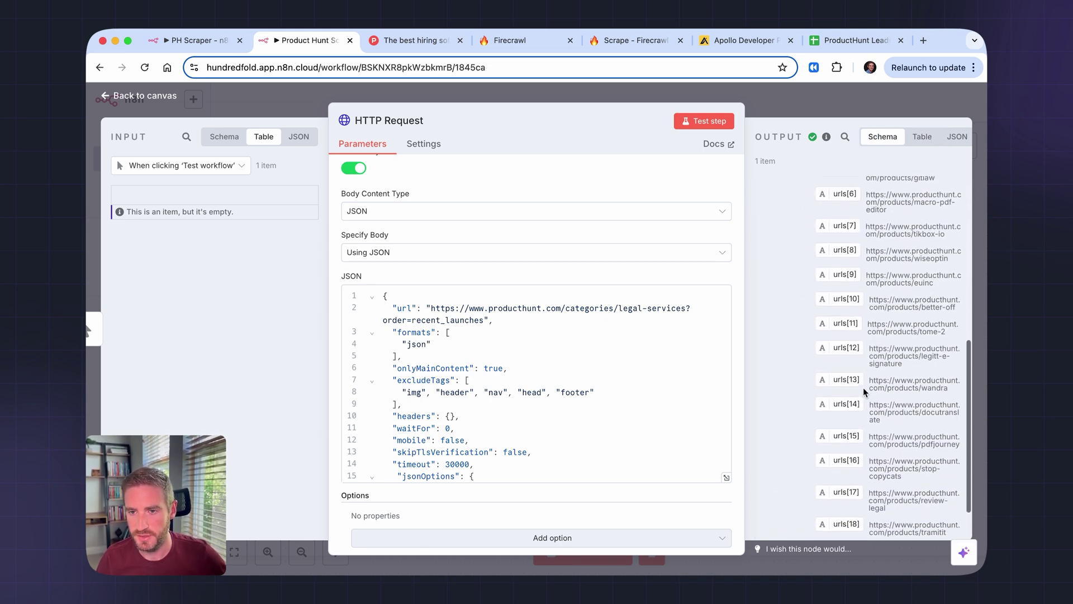
scroll(862, 388, "down", 2)
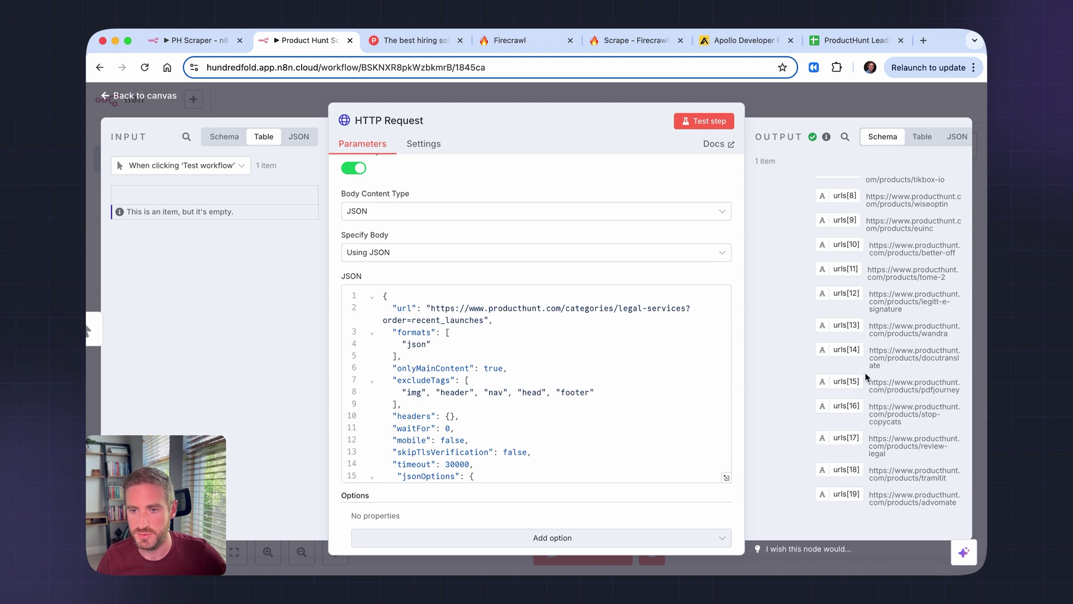
left_click(763, 108)
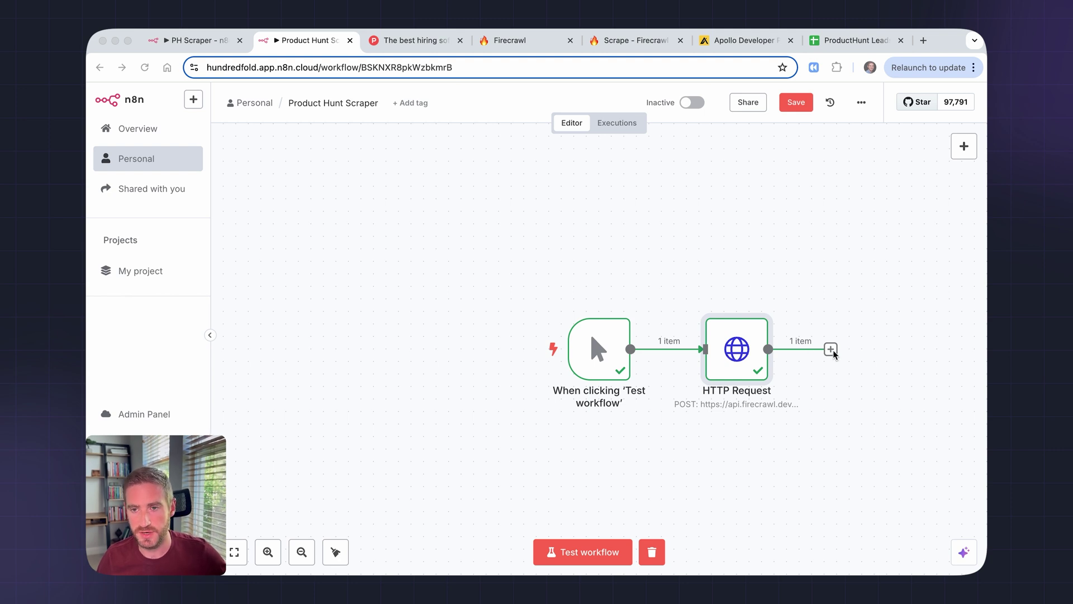
Add a Split Out node splitting json.urls with destination field name 'url'
left_click(830, 349)
type("spli")
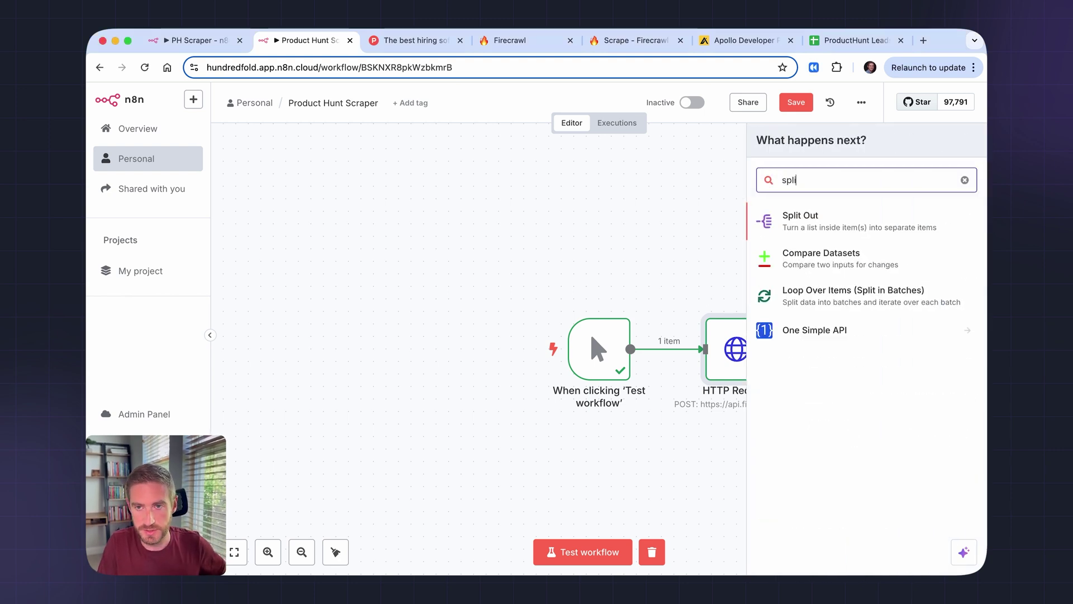
left_click(814, 223)
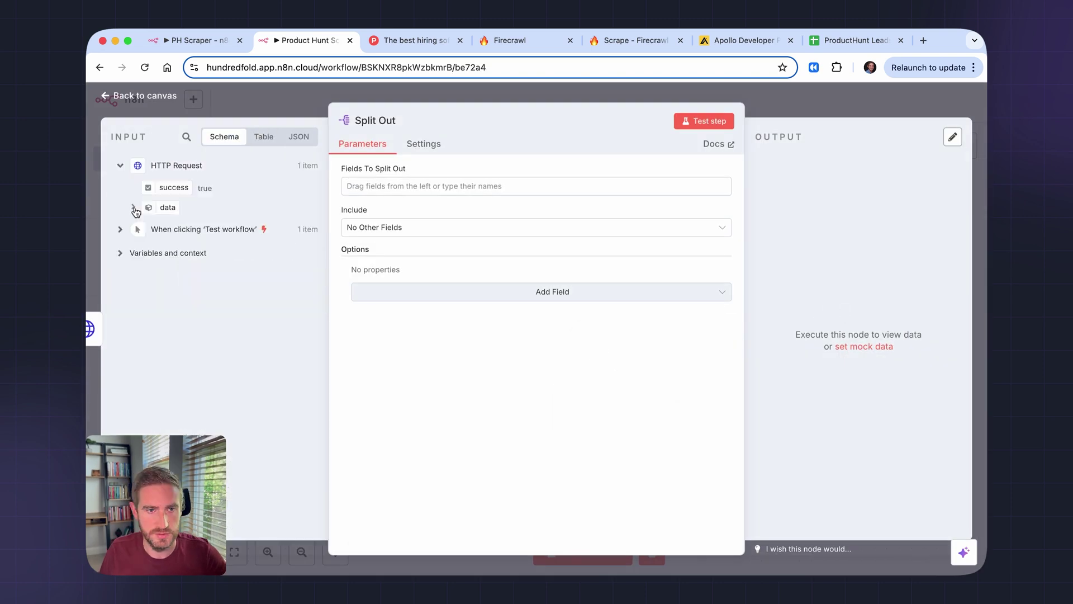
left_click(141, 206)
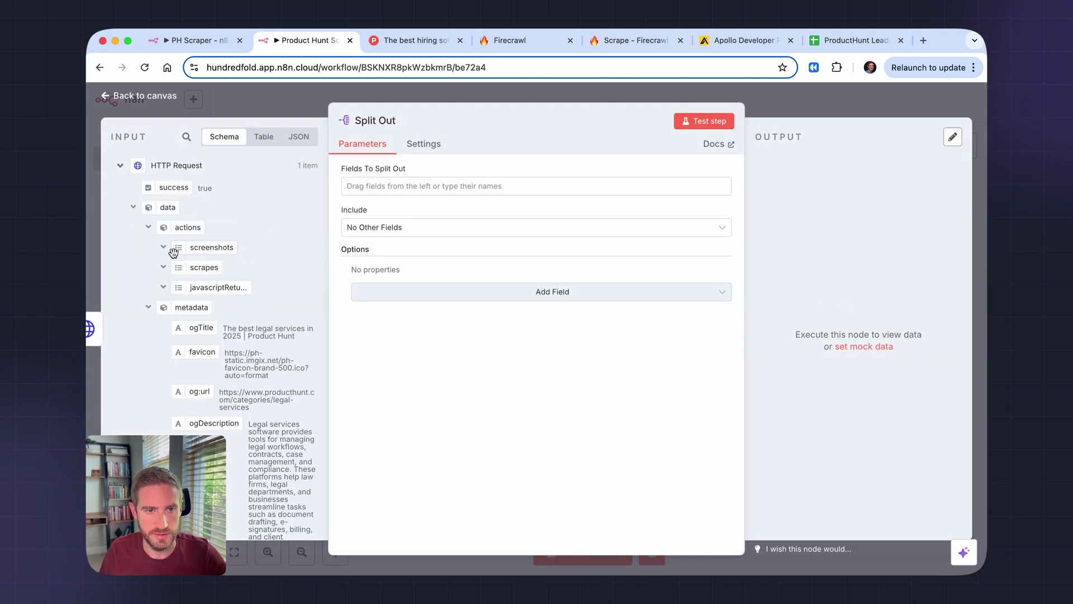
left_click(148, 304)
scroll(148, 308, "down", 1)
scroll(149, 312, "down", 1)
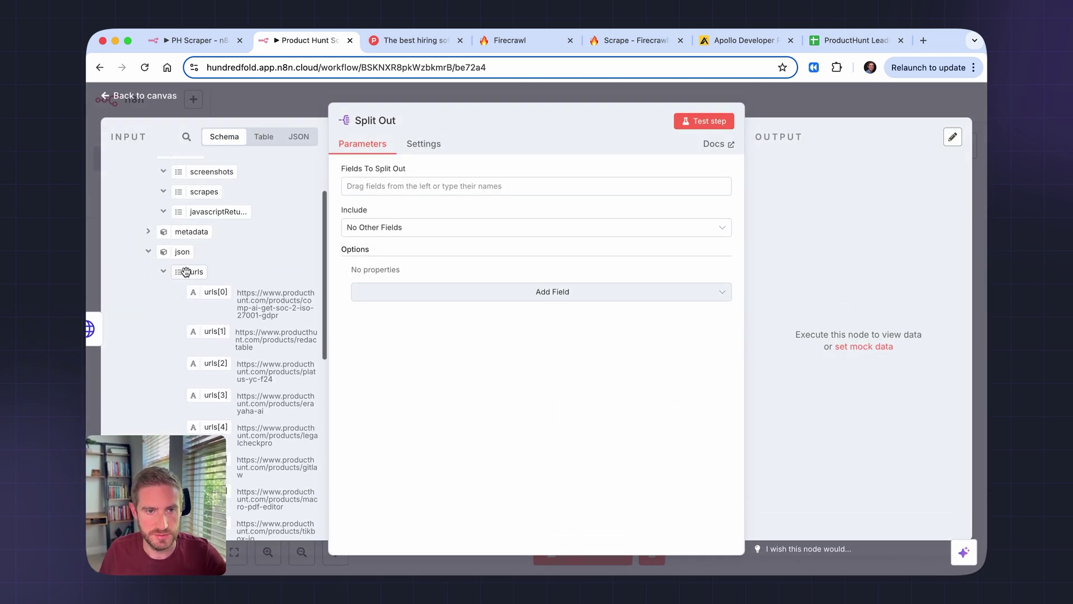
left_click_drag(195, 272, 408, 195)
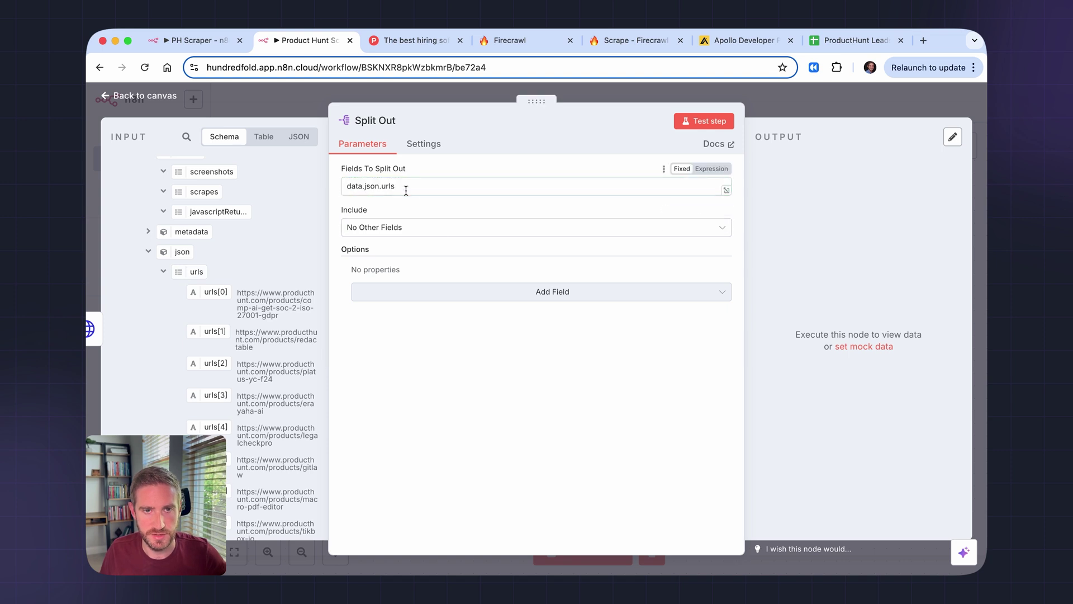
left_click(458, 293)
left_click(425, 345)
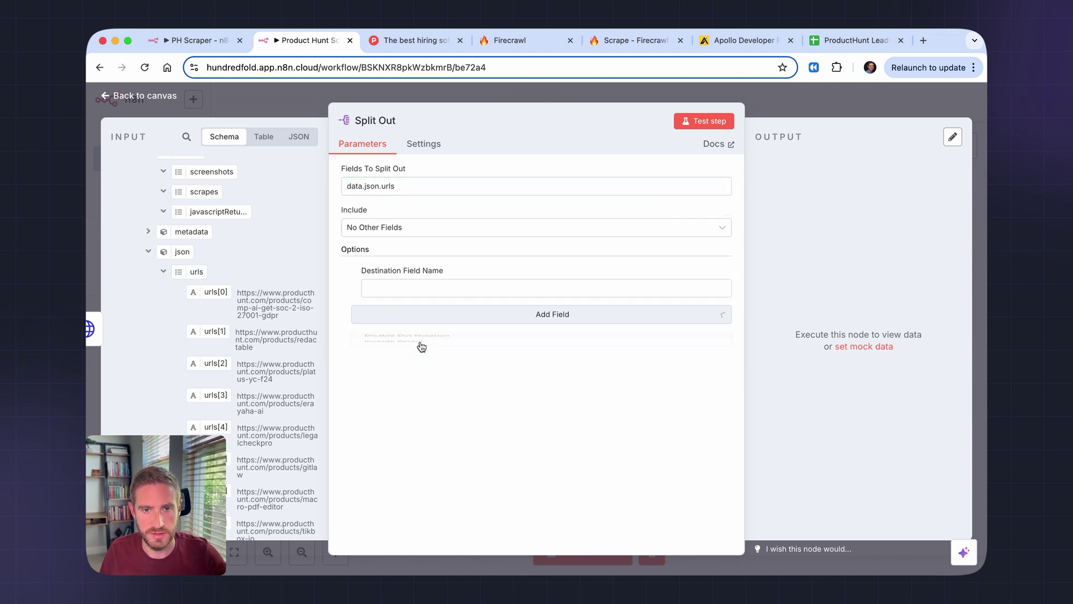
left_click(411, 286)
type("url")
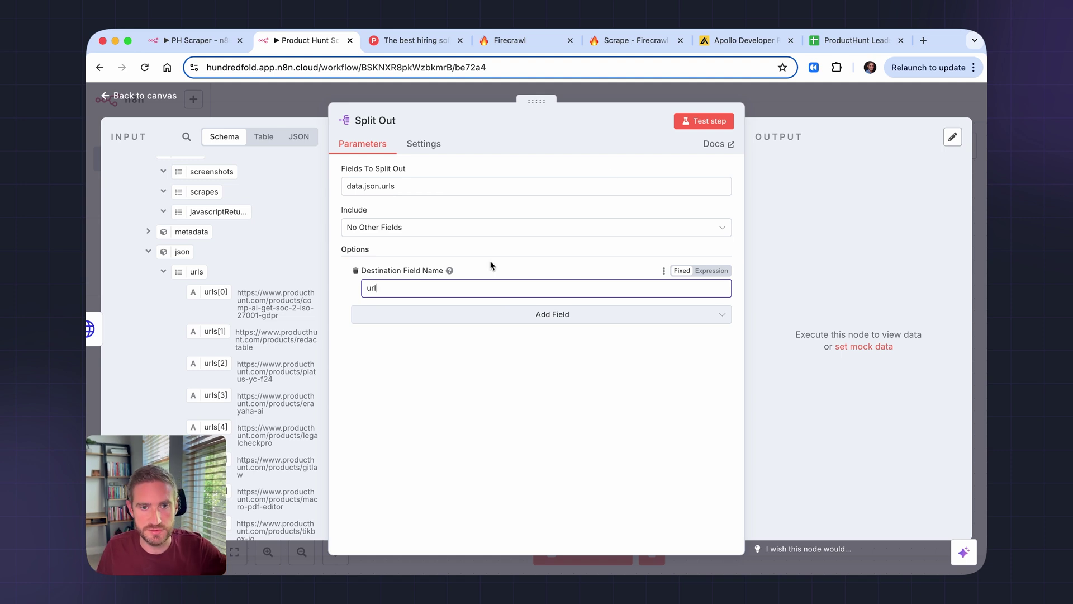
Test Split Out, view its 20 url items as a table, and return to the canvas
left_click(695, 124)
left_click(919, 137)
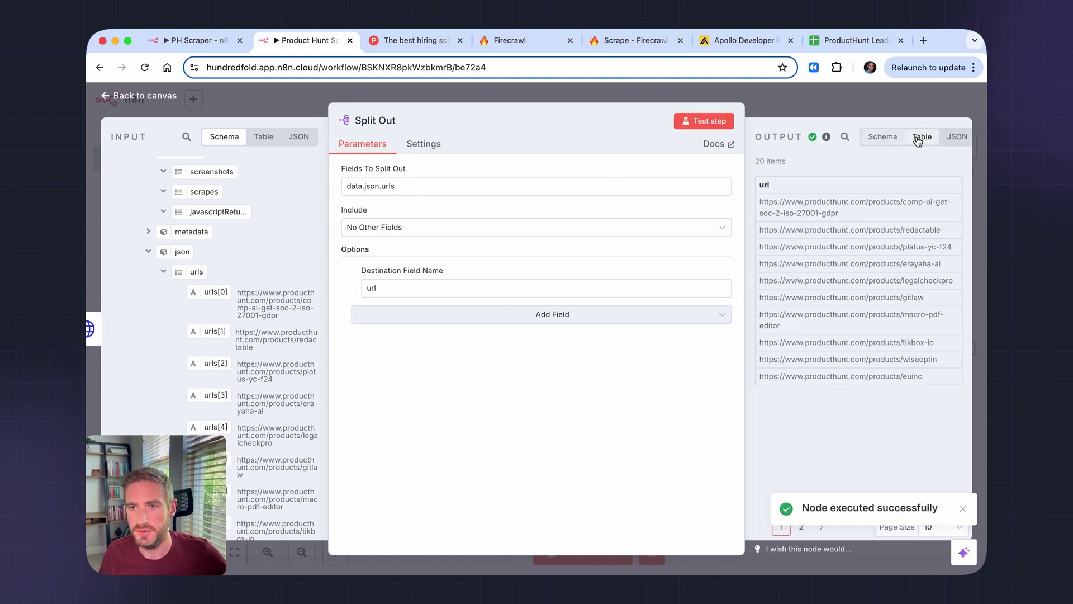
left_click(857, 107)
scroll(699, 371, "right", 2)
scroll(708, 361, "right", 3)
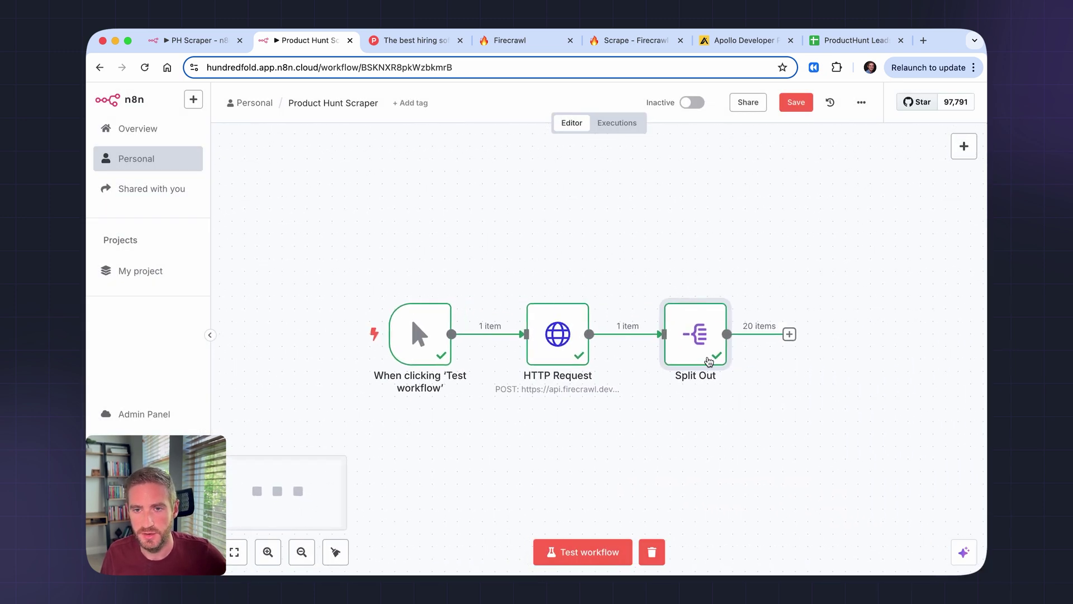
mouse_move(771, 328)
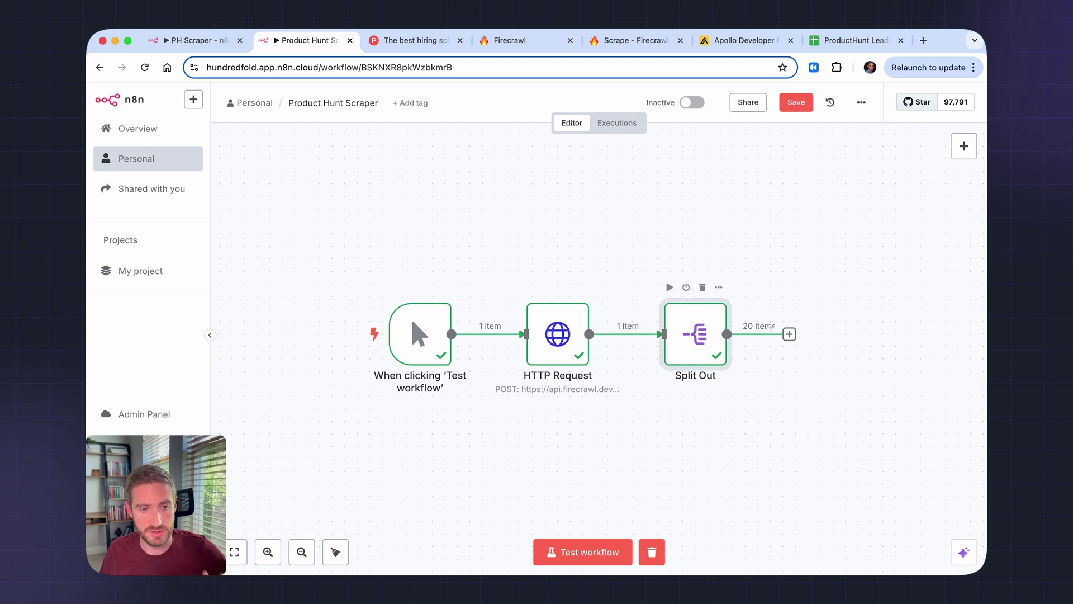
key("super+Tab")
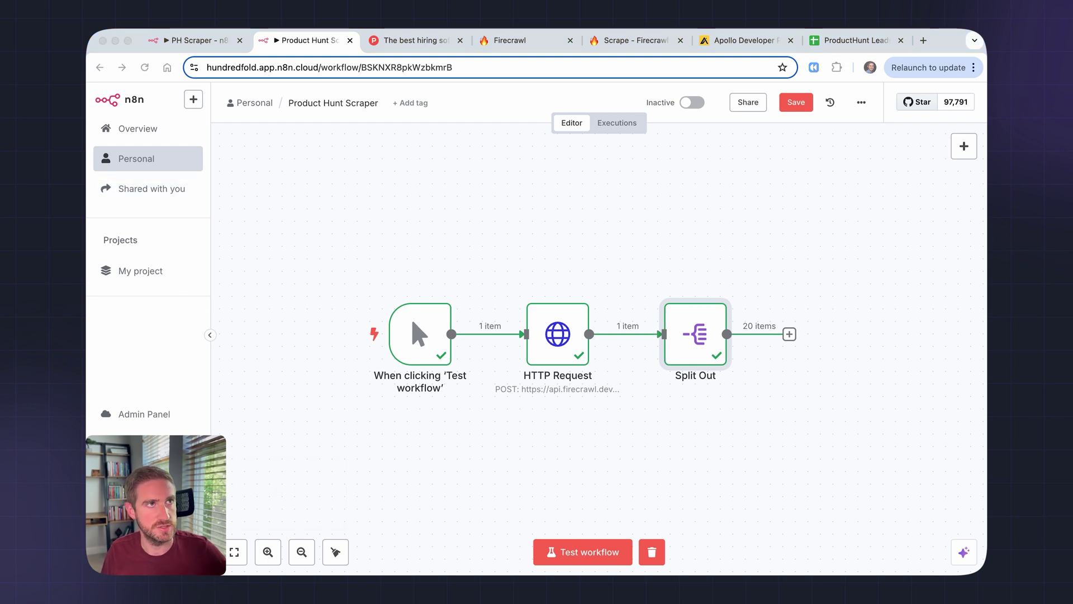
Add an HTTP Request node after Split Out with method POST
left_click(789, 334)
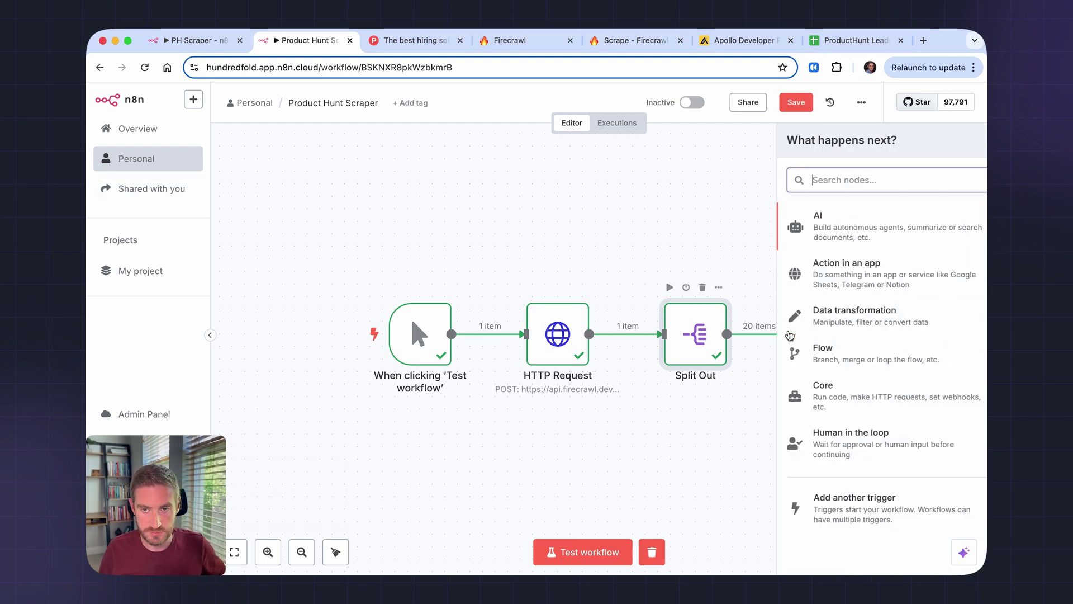
type("http")
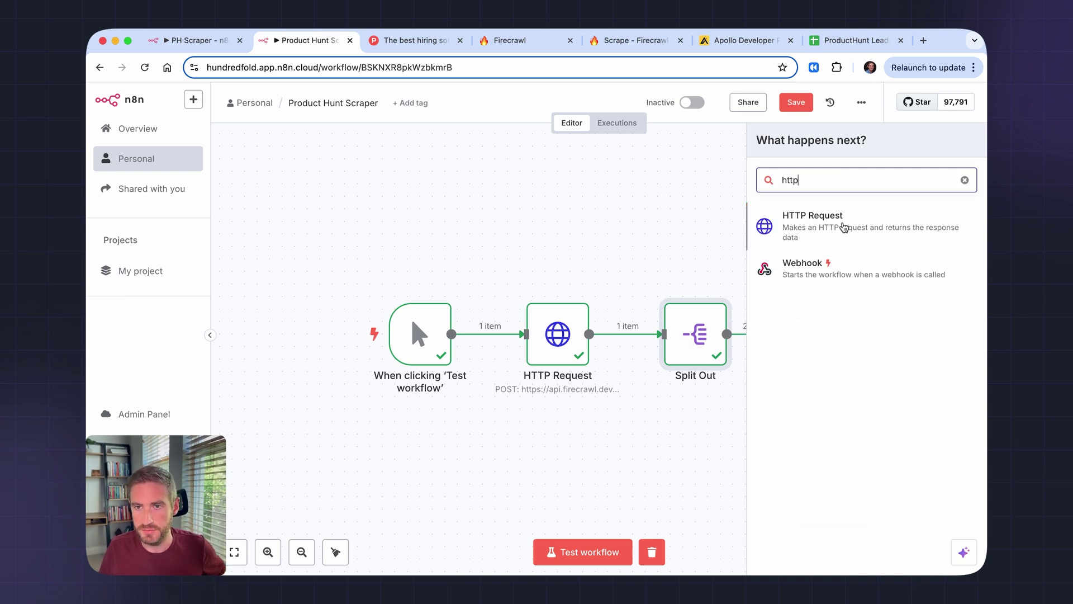
left_click(843, 227)
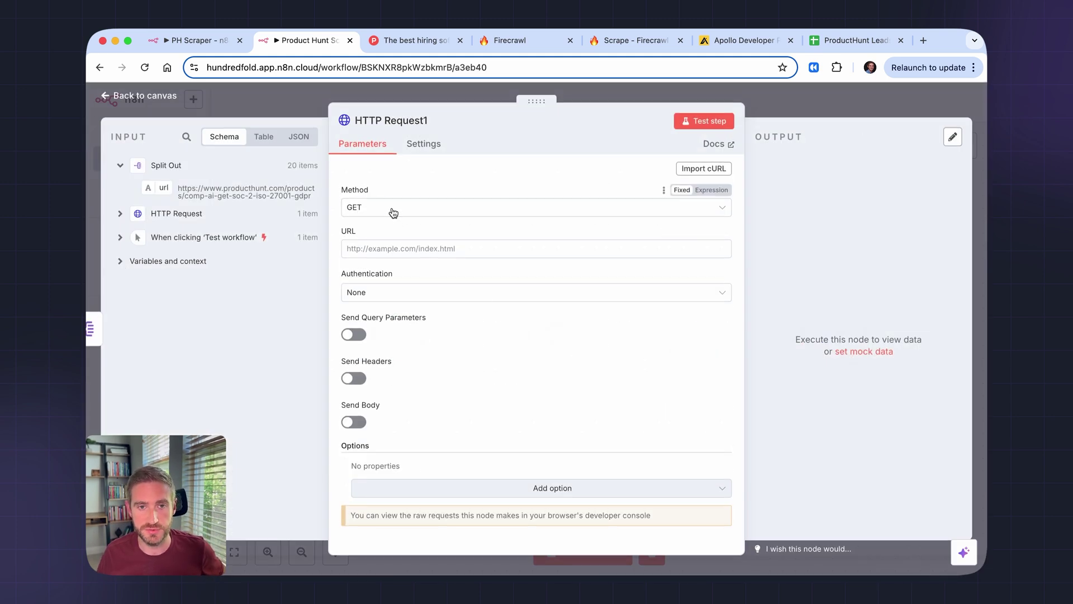
left_click(392, 210)
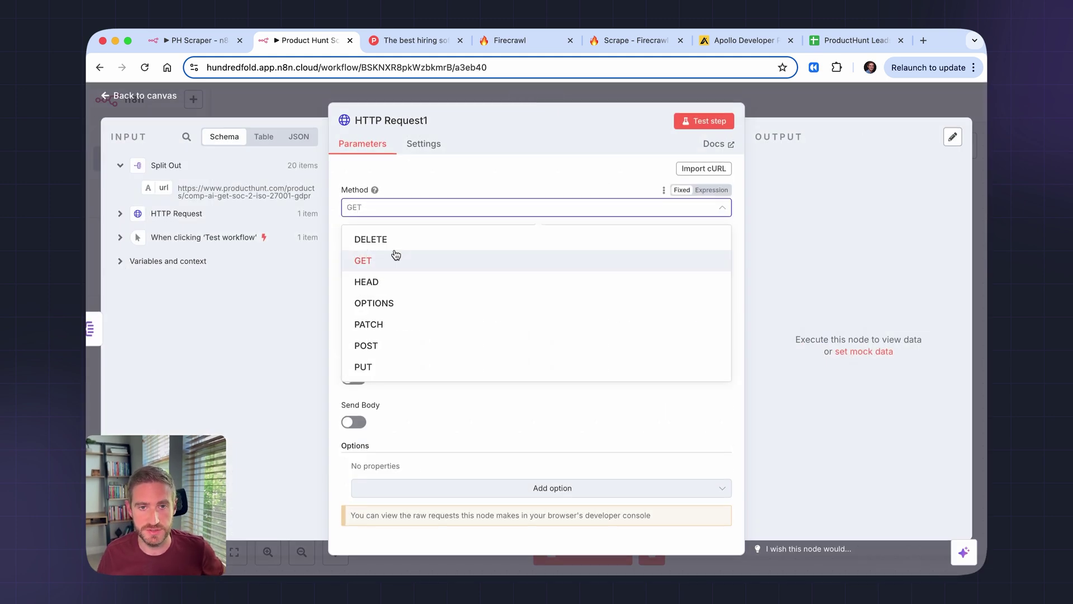
left_click(394, 347)
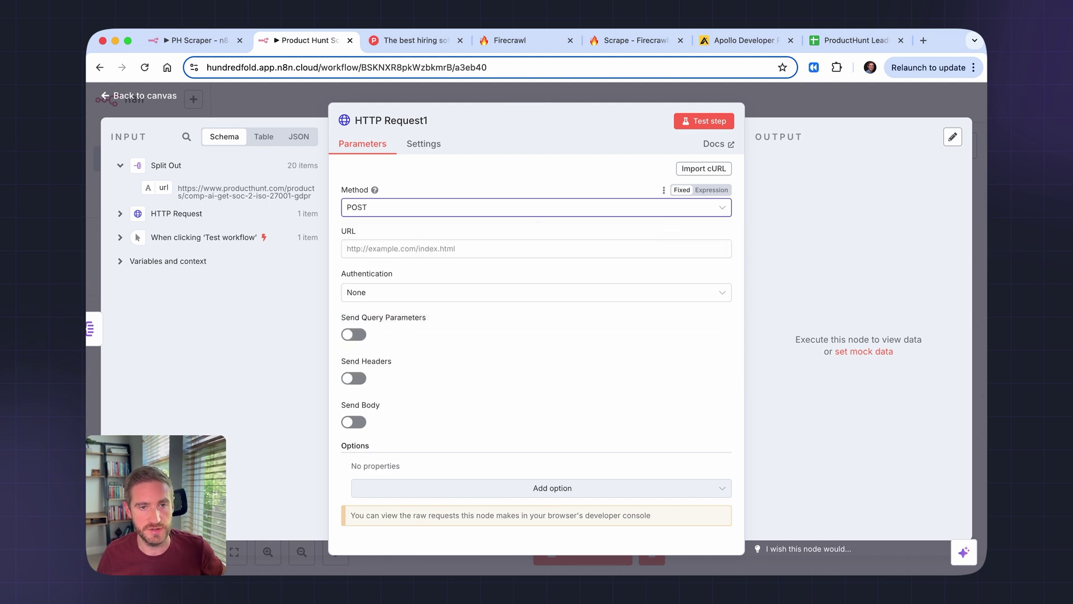
Copy Firecrawl's scrape endpoint URL and set generic Bearer Auth authentication
left_click(623, 43)
left_click_drag(890, 238, 736, 238)
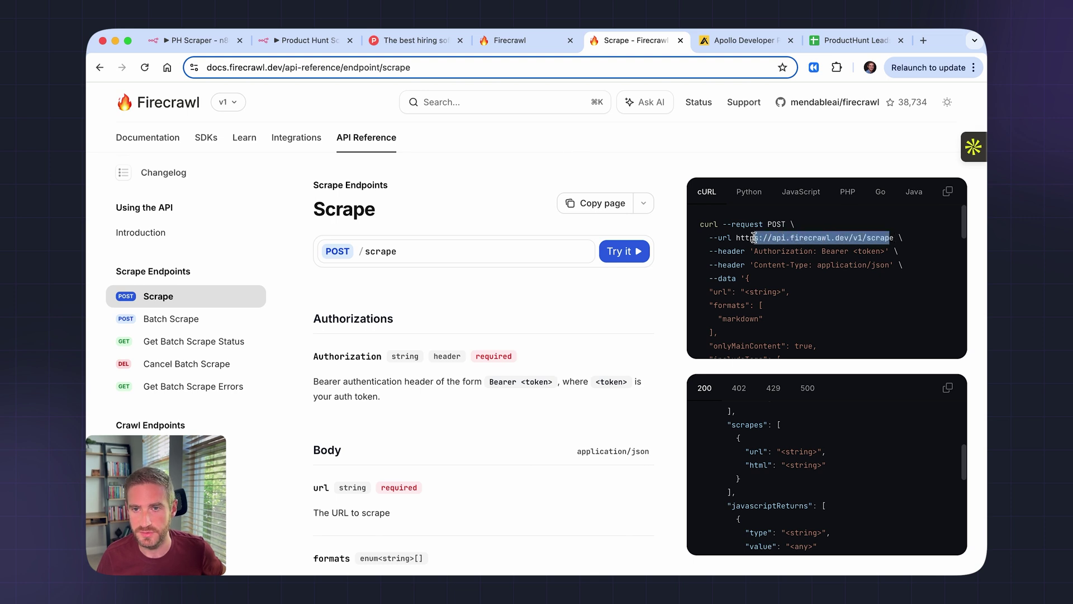
left_click(408, 373)
left_click(391, 338)
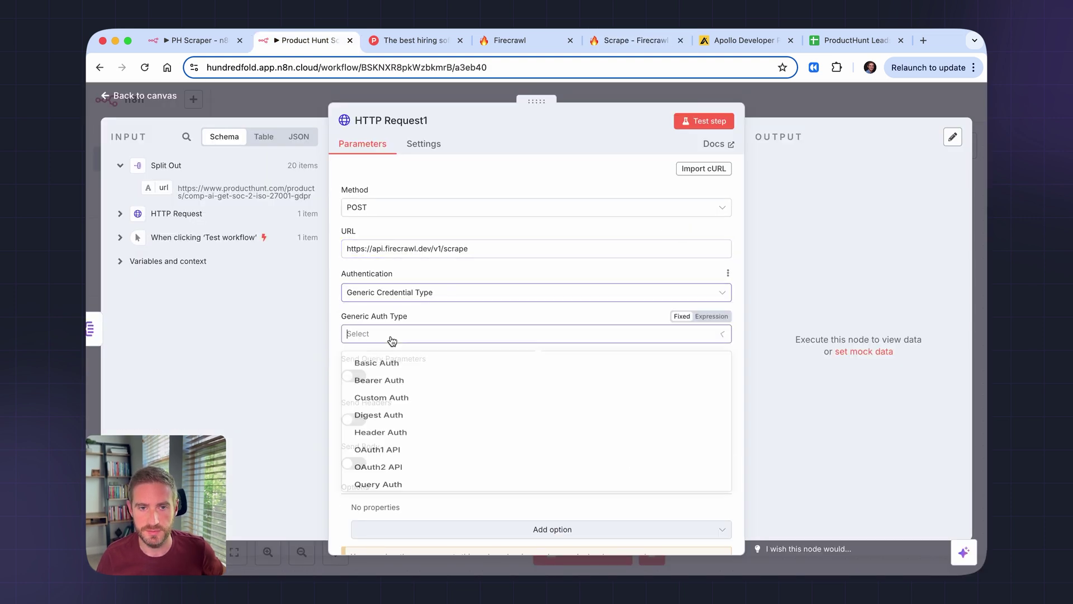
left_click(403, 384)
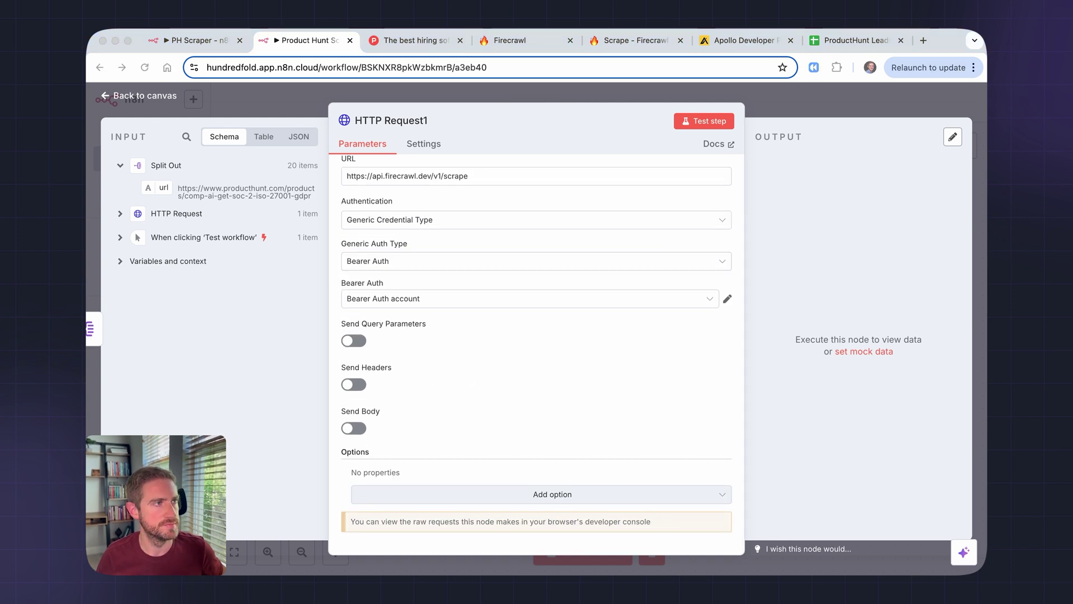
Paste a JSON body with {{ $json.url }} and the extraction prompt, then test the node
left_click(354, 428)
scroll(415, 419, "down", 2)
left_click(408, 395)
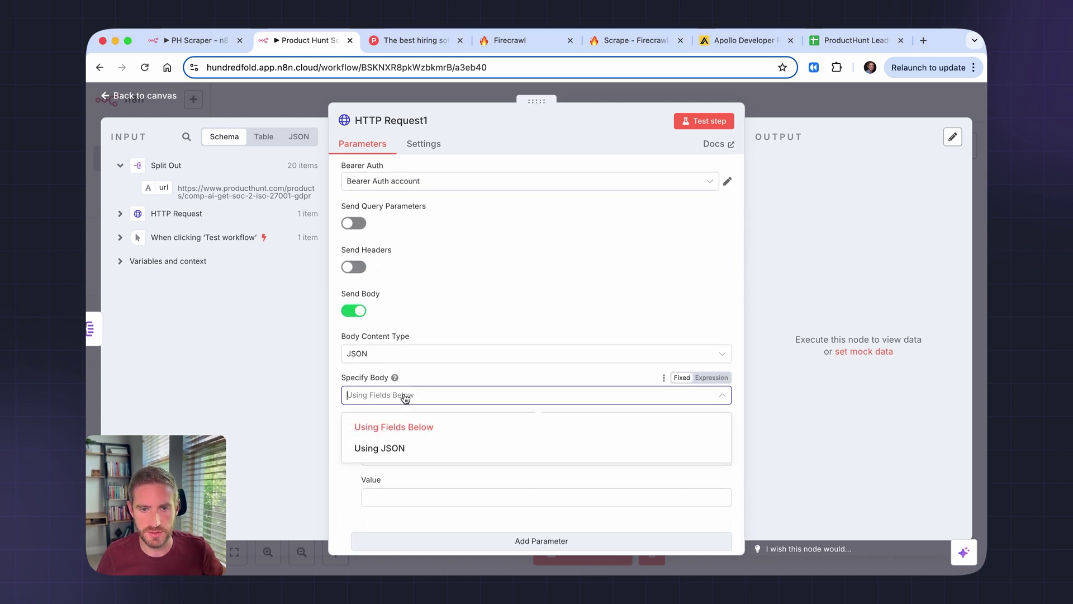
left_click(423, 425)
left_click(397, 424)
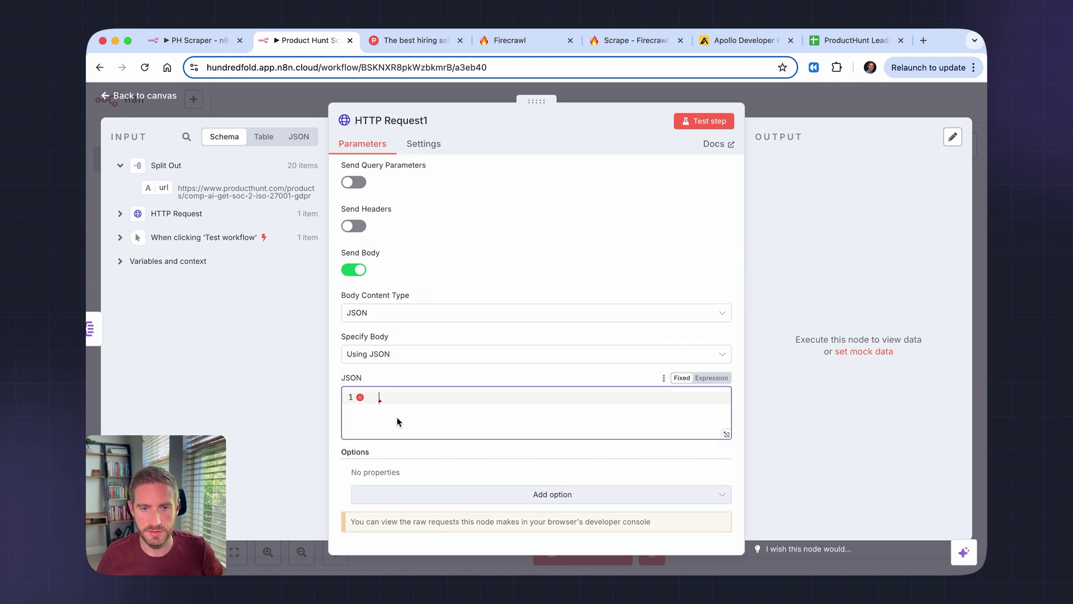
key("ctrl+v")
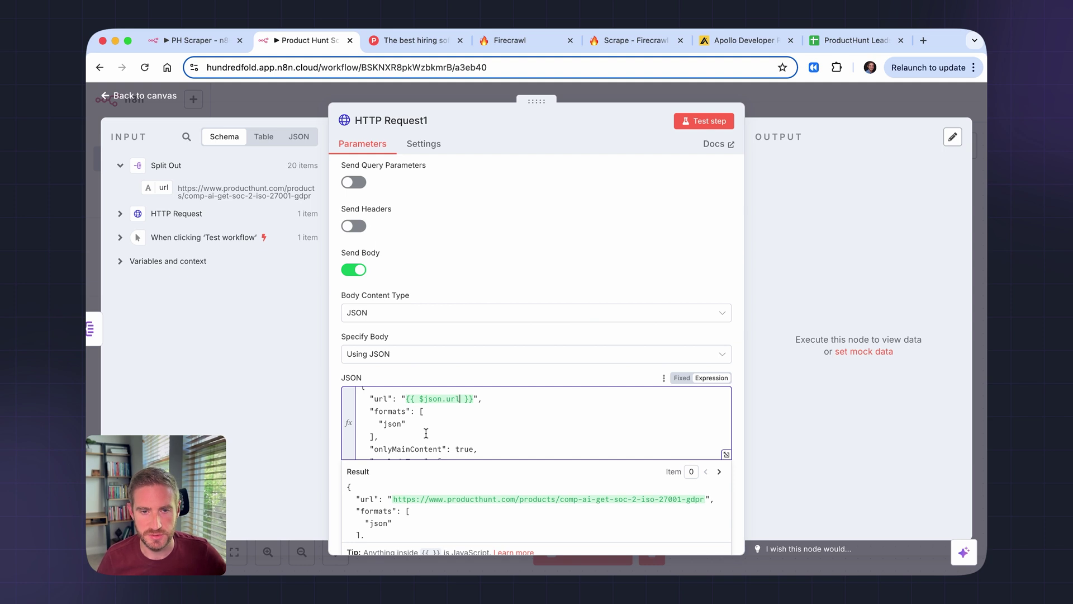
scroll(426, 433, "down", 2)
scroll(432, 432, "down", 2)
scroll(440, 432, "down", 2)
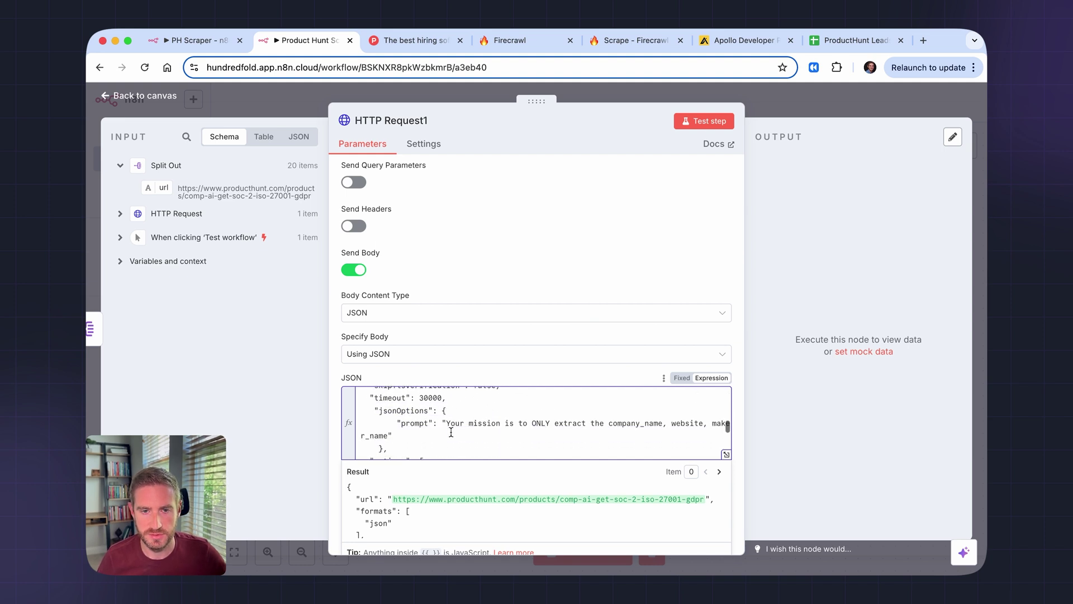
scroll(451, 432, "down", 1)
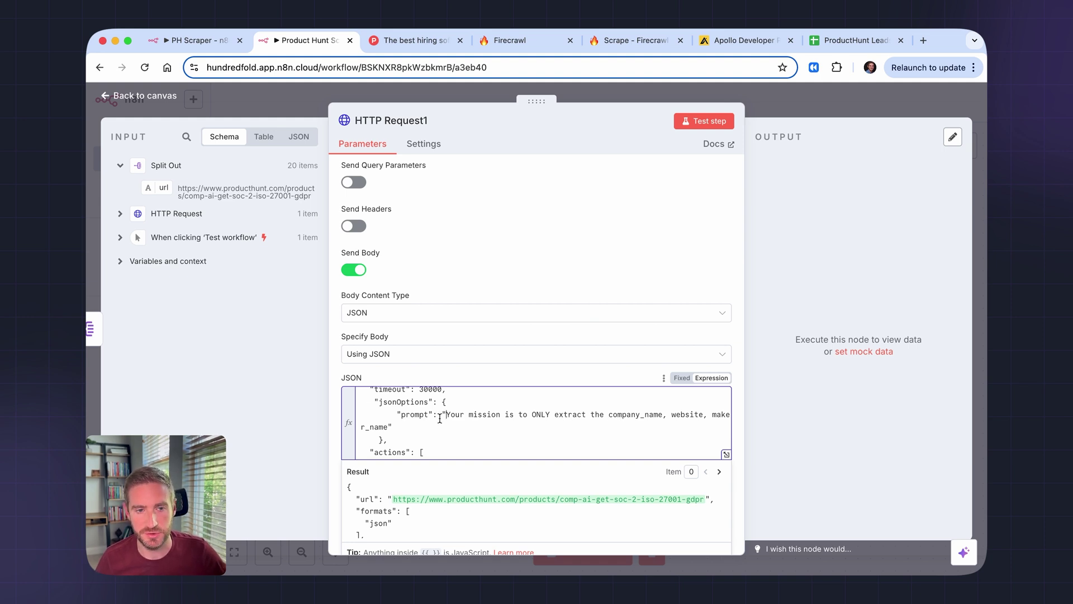
left_click(710, 123)
Add a Limit node set to Keep Last Items before HTTP Request1 and test it
key("Escape")
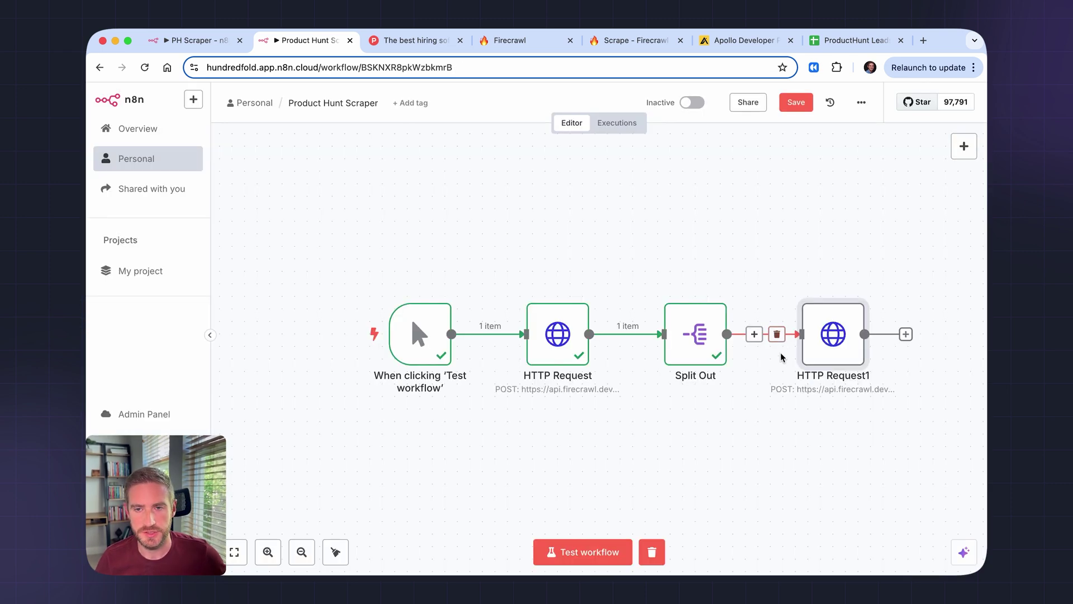
left_click(753, 334)
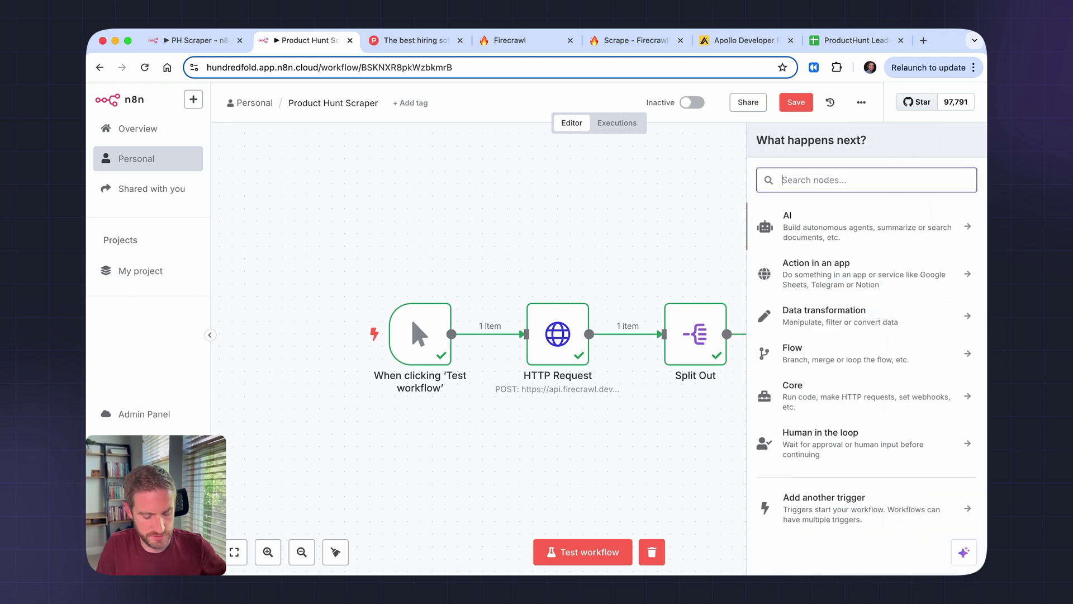
type("limit")
left_click(810, 218)
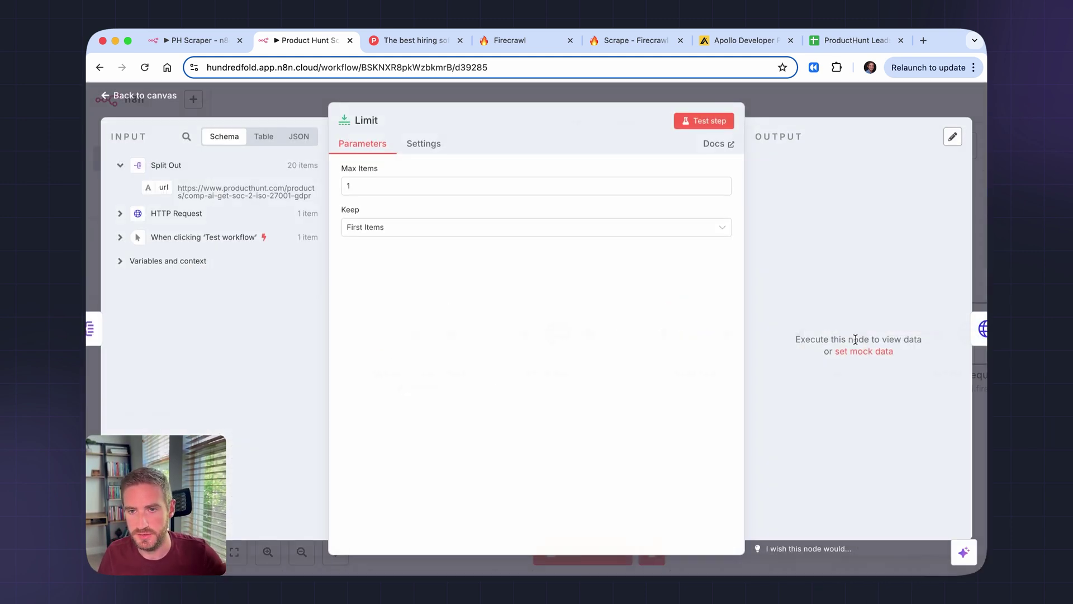
left_click(401, 228)
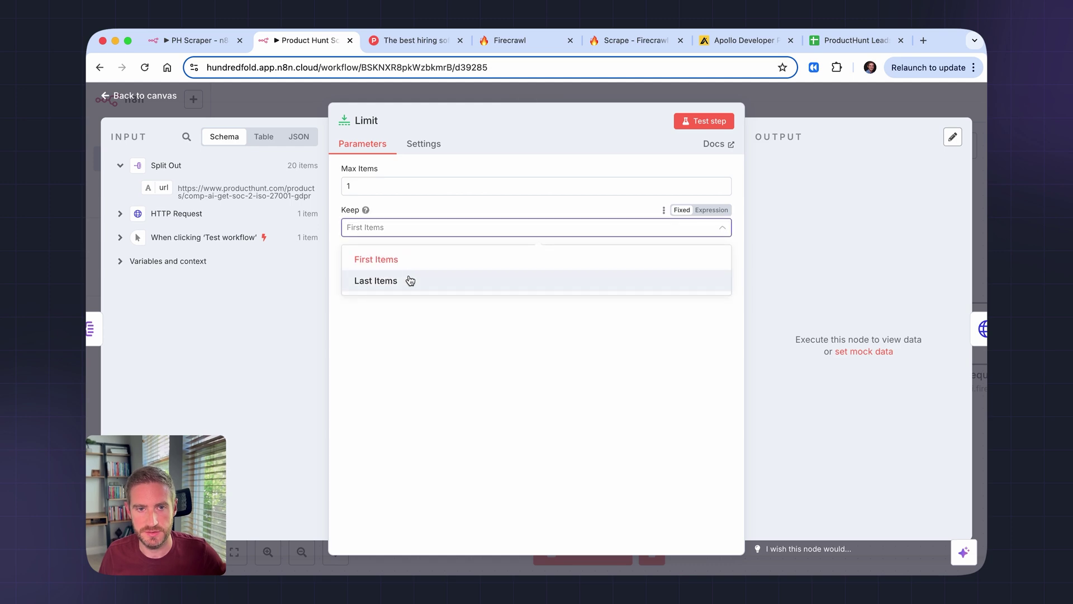
left_click(410, 281)
left_click(705, 122)
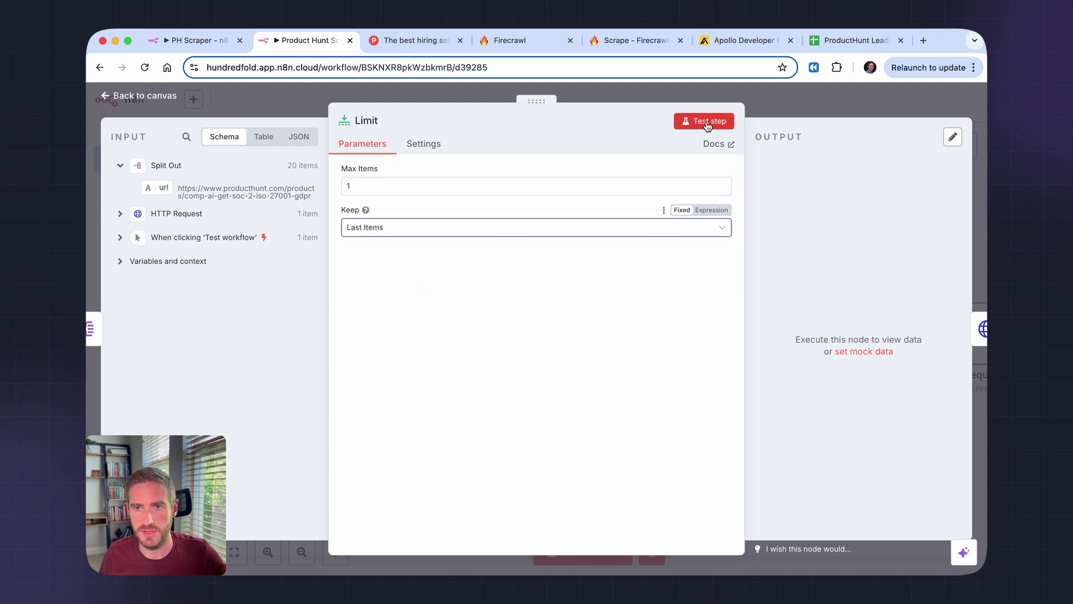
key("Escape")
scroll(821, 365, "right", 4)
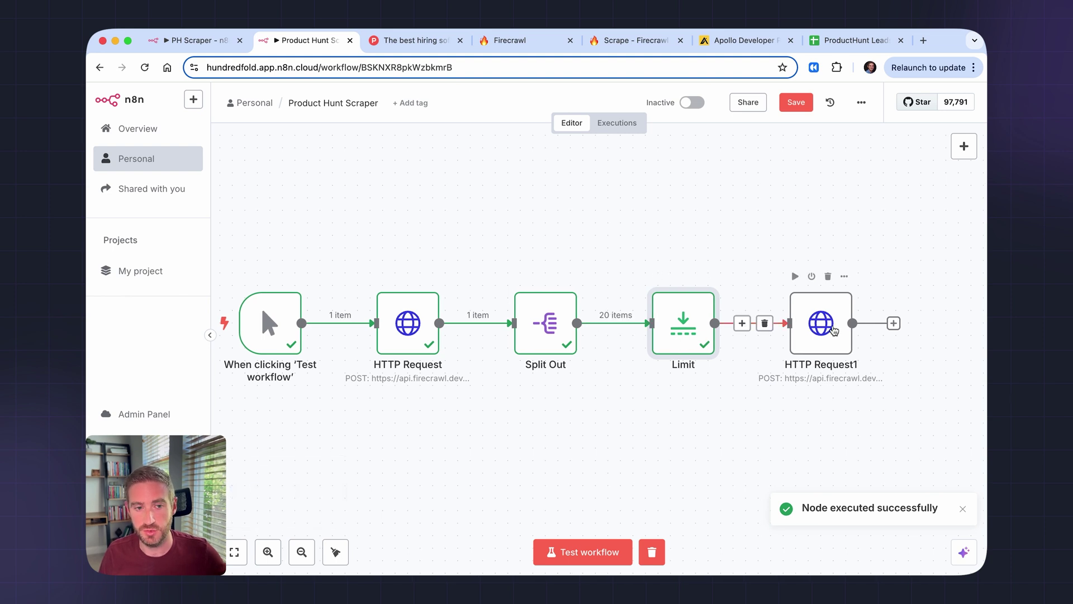
mouse_move(821, 324)
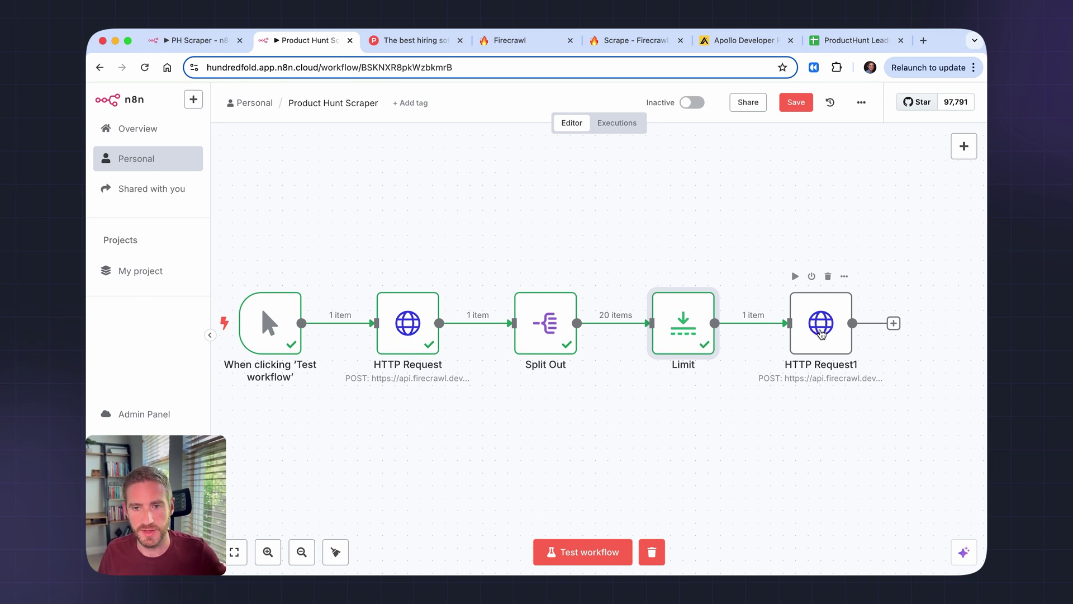
scroll(818, 332, "right", 3)
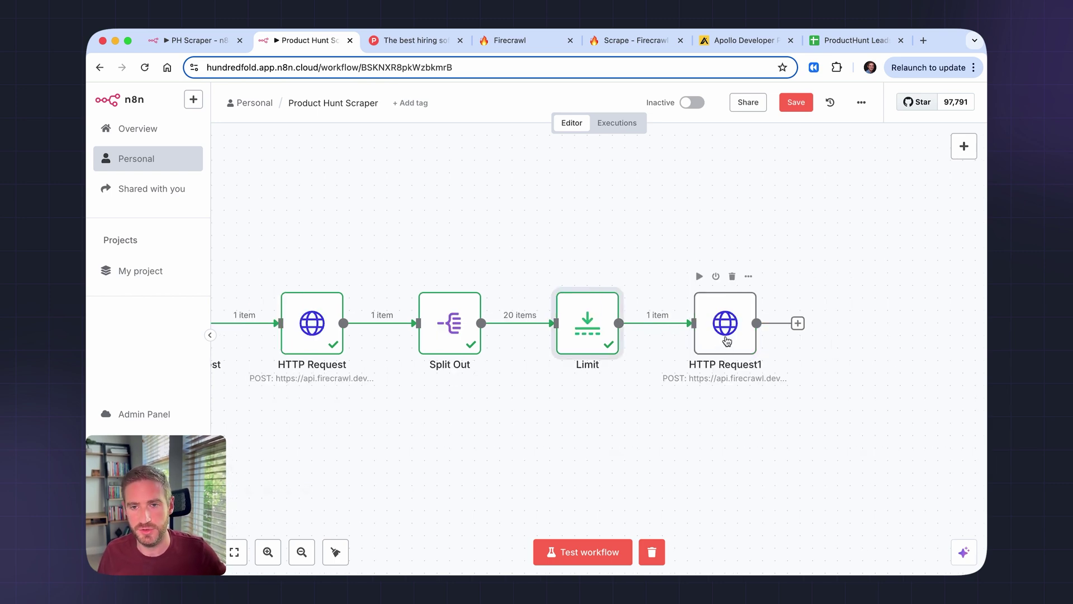
Test HTTP Request1 and check Advomate's company_name, website and maker_name in Schema view
double_click(725, 340)
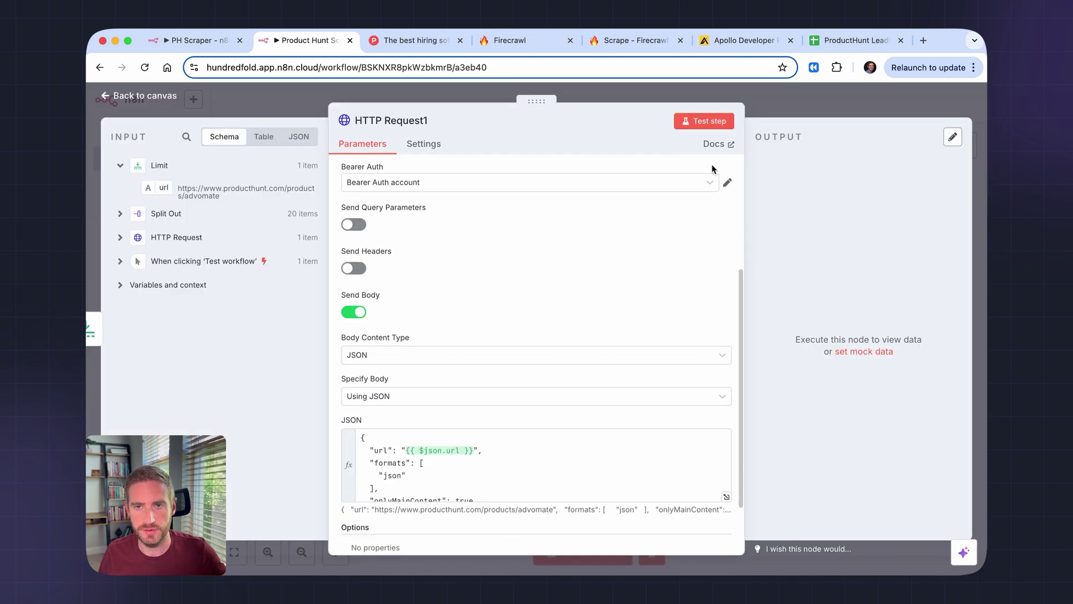
left_click(712, 121)
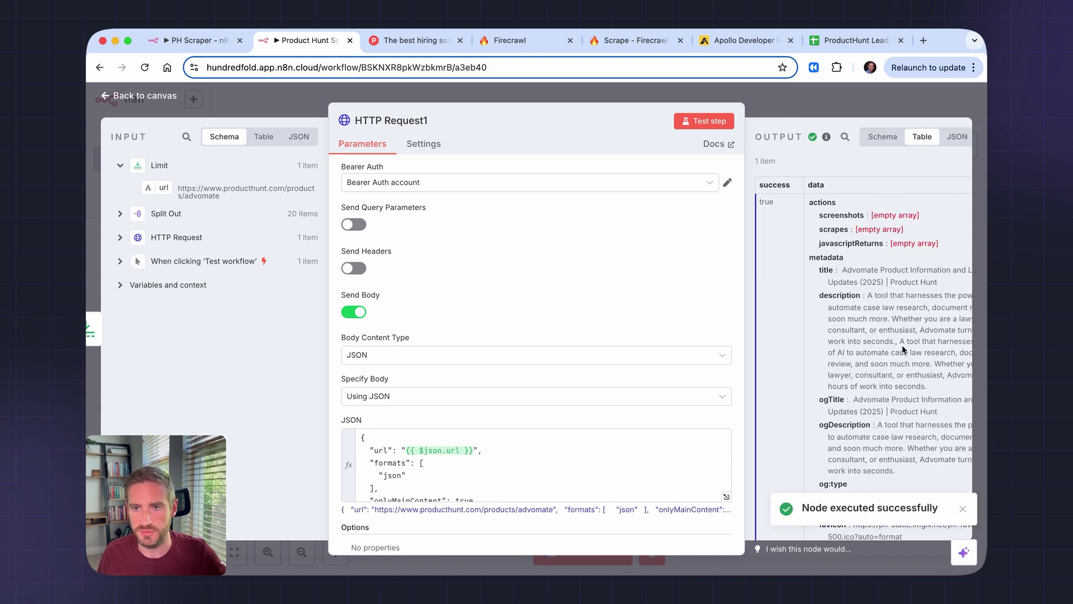
scroll(909, 379, "down", 2)
scroll(908, 379, "down", 2)
scroll(909, 379, "down", 2)
scroll(909, 380, "down", 2)
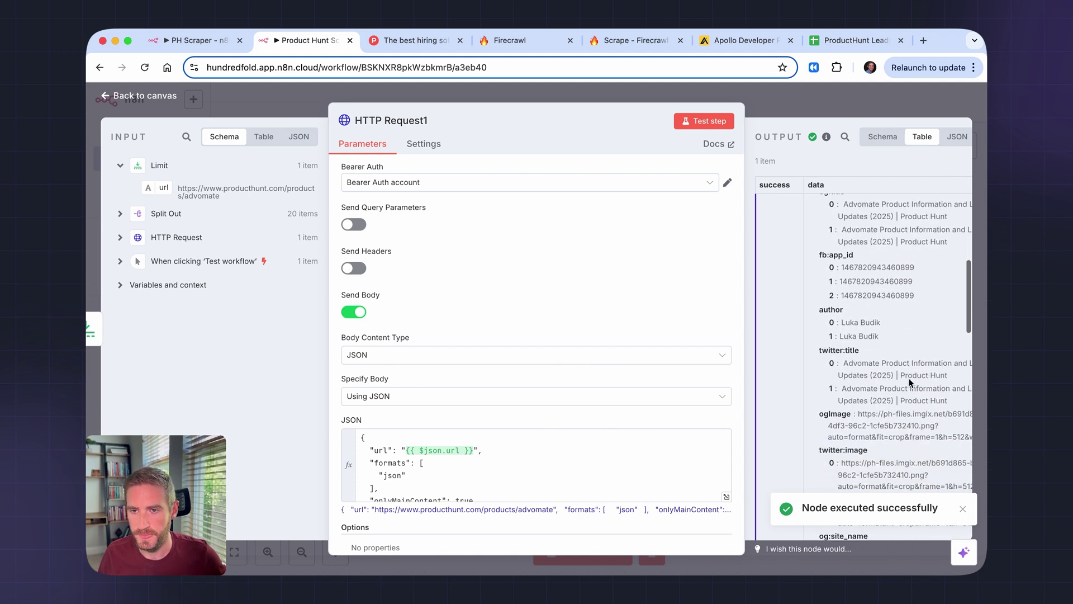
scroll(910, 382, "down", 1)
scroll(909, 383, "down", 2)
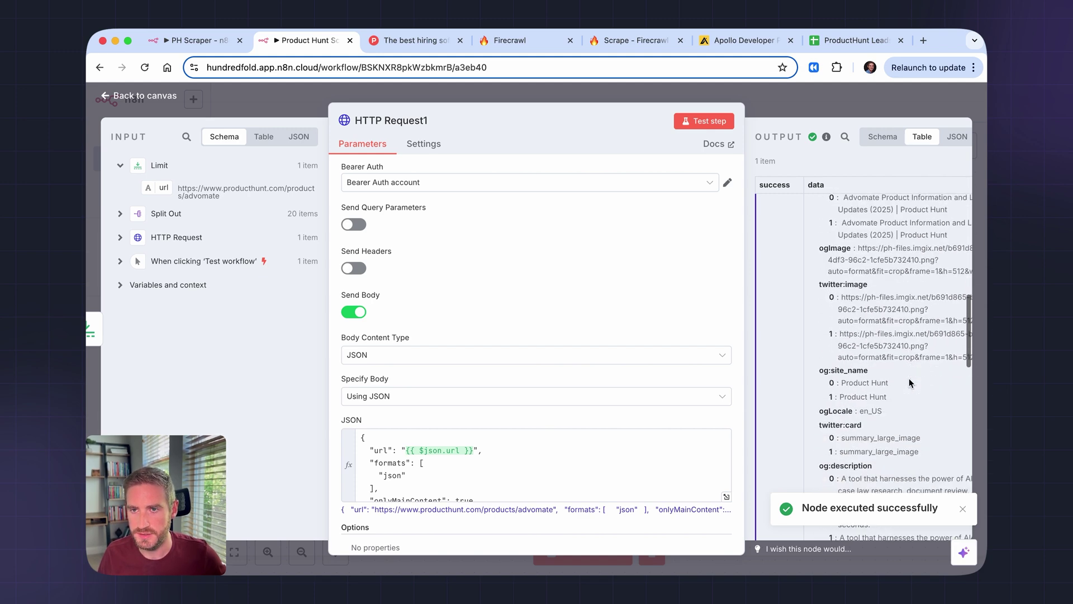
left_click(882, 137)
left_click(775, 305)
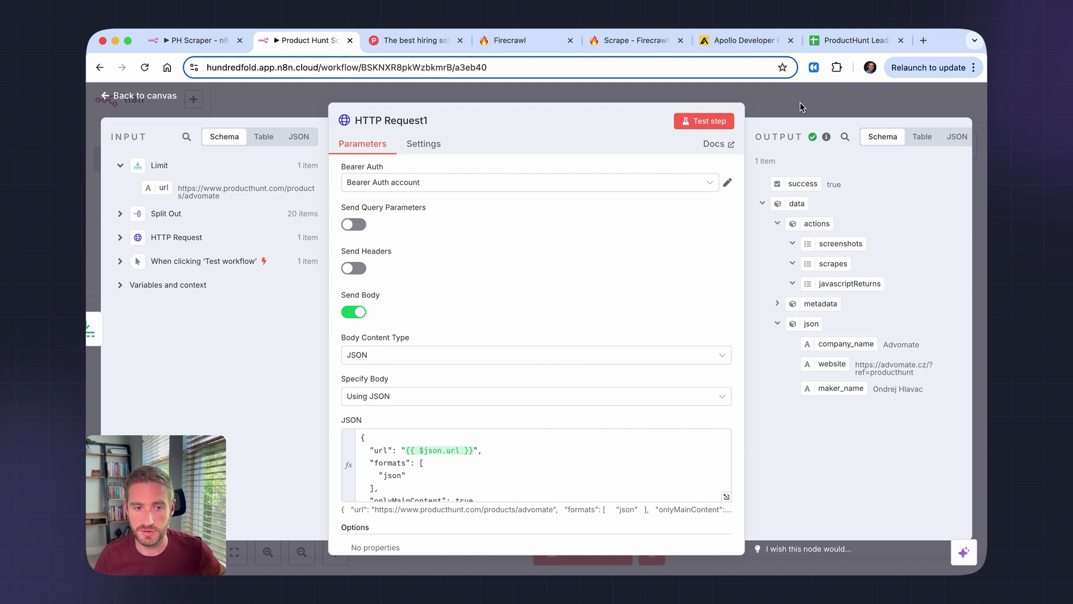
Add a new HTTP Request node after HTTP Request1
left_click(801, 102)
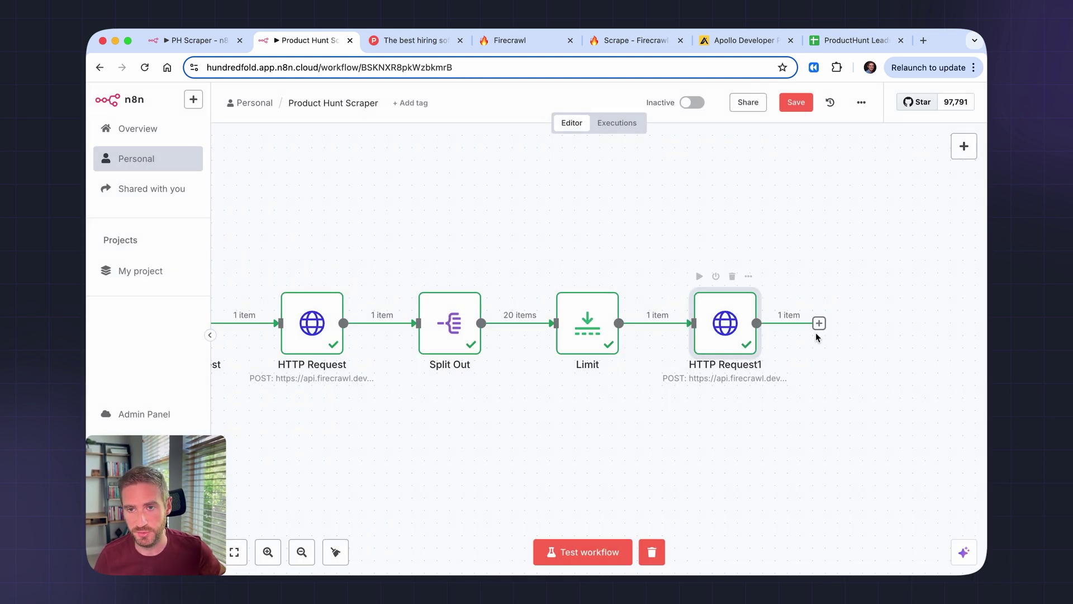
left_click(816, 323)
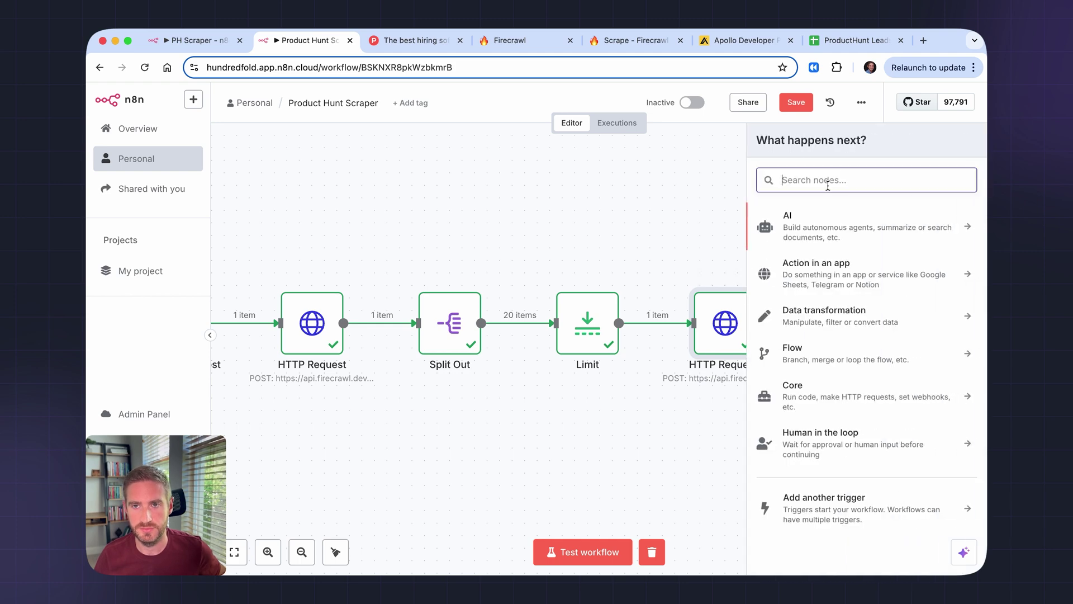
type("http")
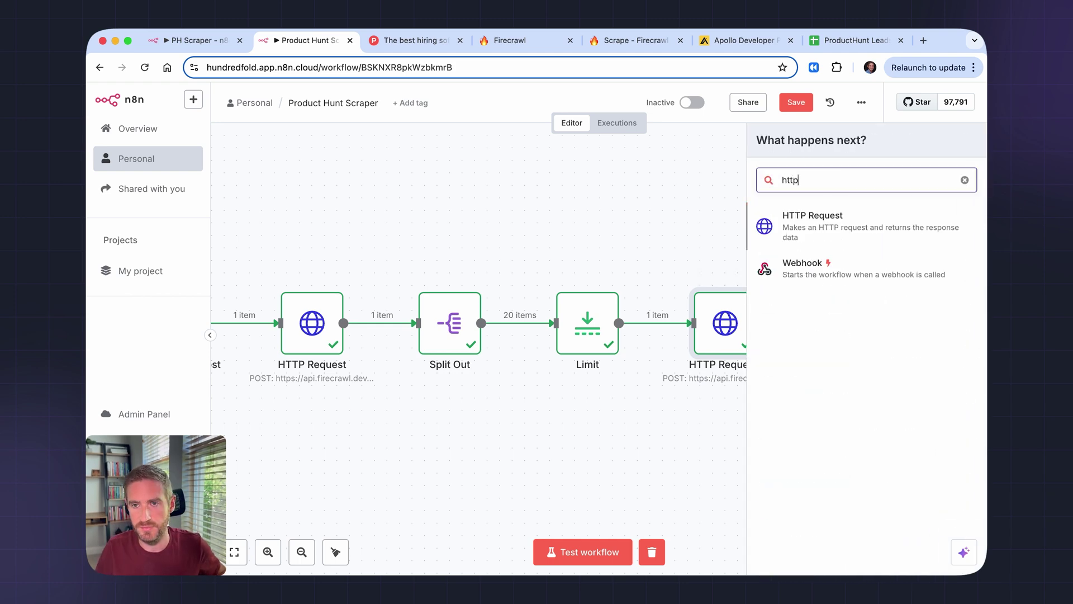
left_click(820, 220)
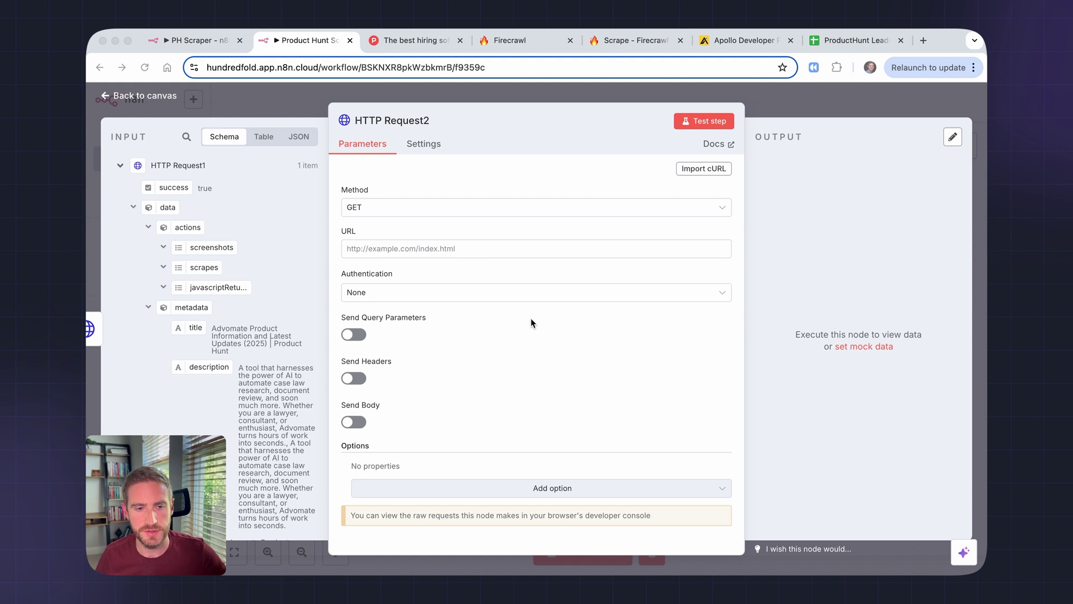
Check the master key on Apollo Developer's API keys page, then go back to n8n
left_click(737, 39)
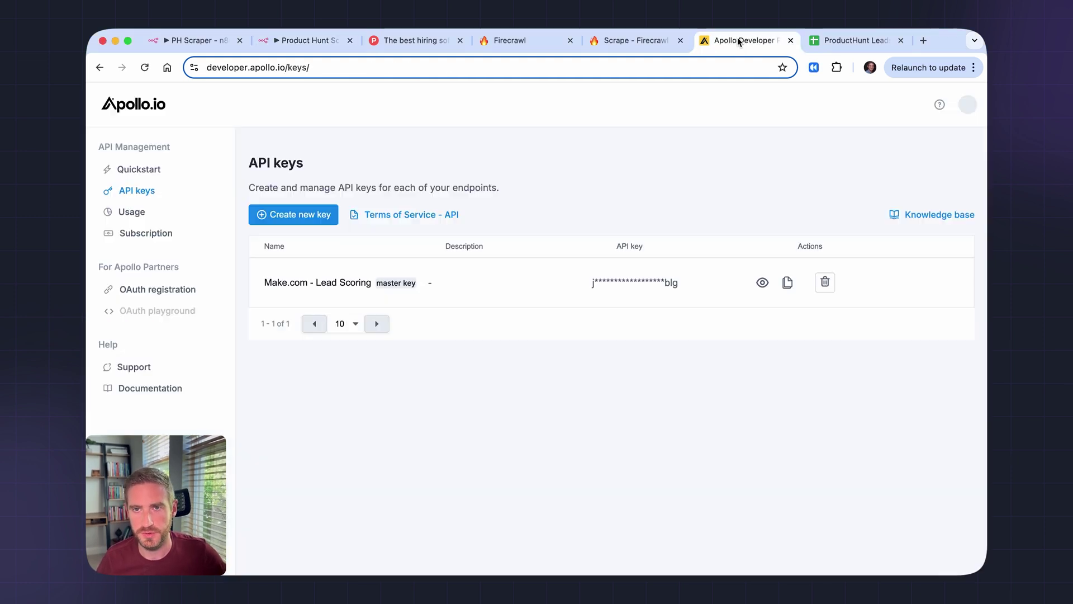
left_click(312, 70)
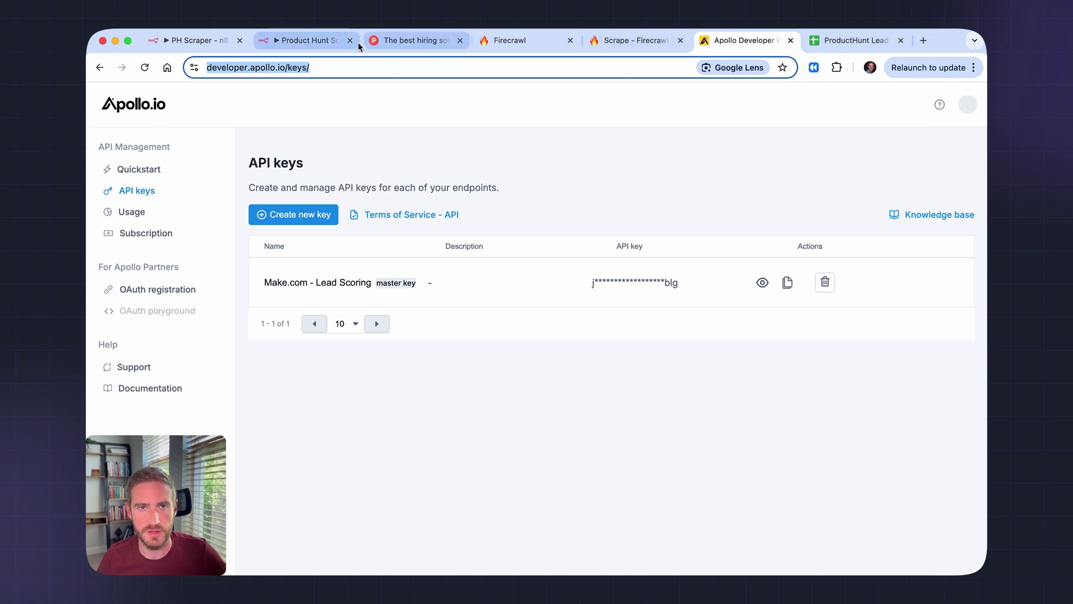
left_click(302, 40)
Set HTTP Request2 to POST and paste Apollo's people/match endpoint as the URL
left_click(384, 344)
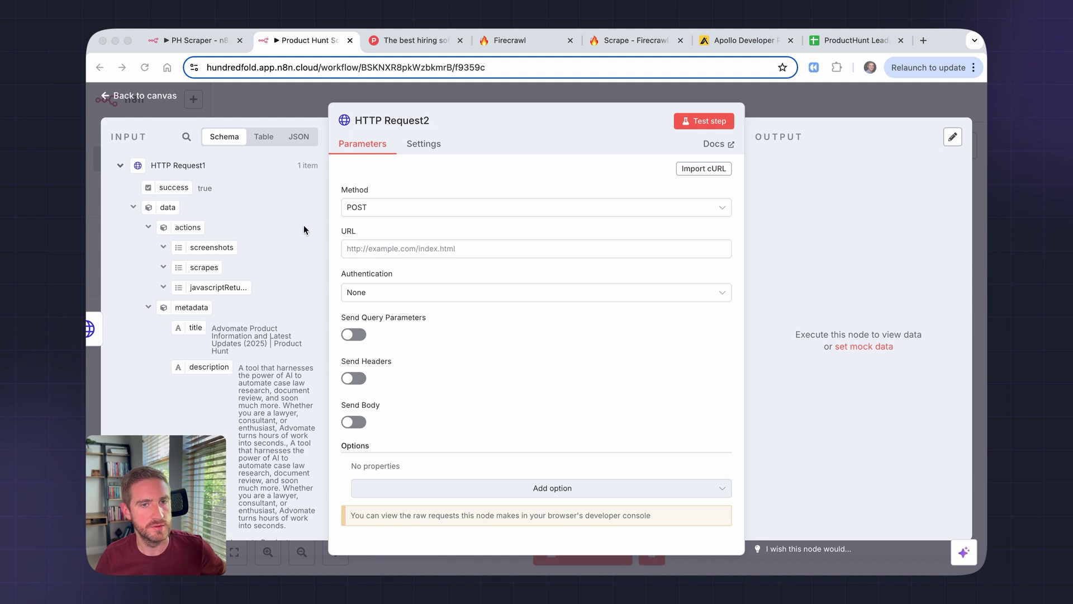
left_click(403, 210)
left_click(393, 353)
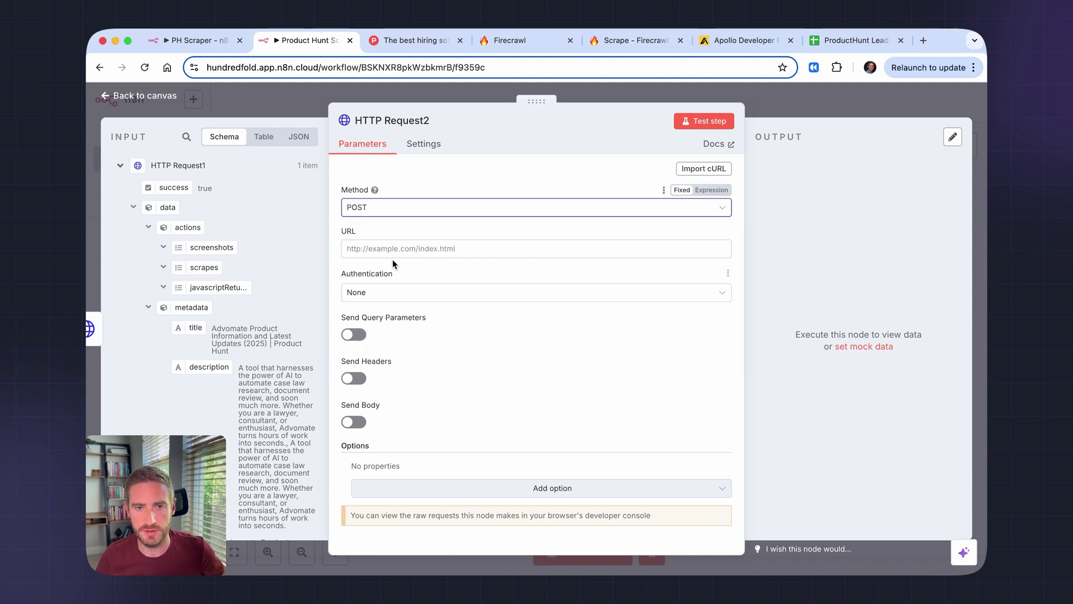
key("Tab")
type("https://api.apollo.io/api/v1/people/match")
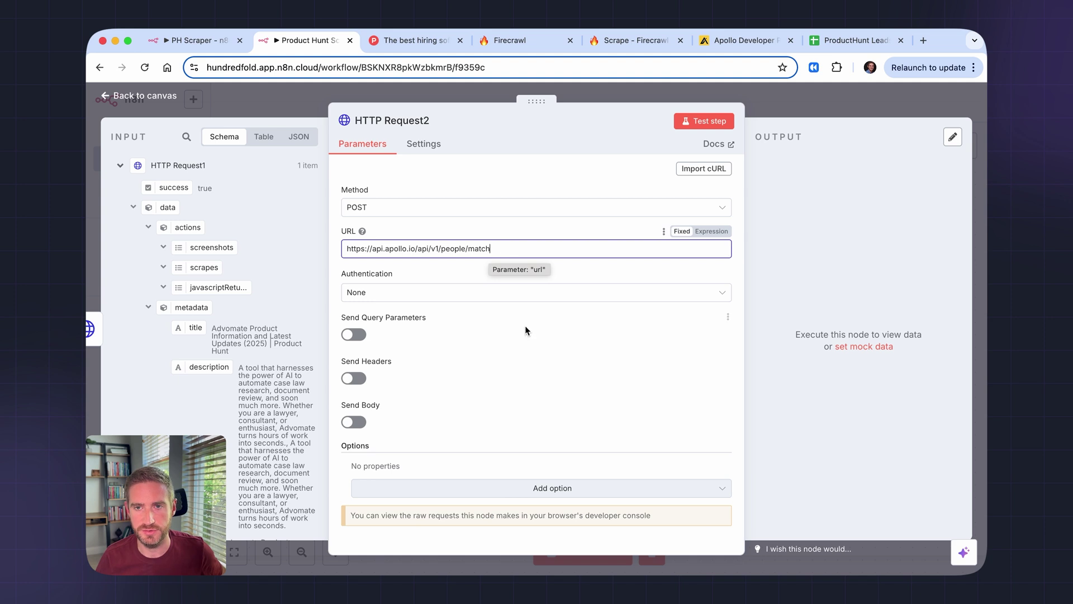
Choose Generic Credential Type with Header Auth, then close the new credential dialog unsaved
left_click(418, 299)
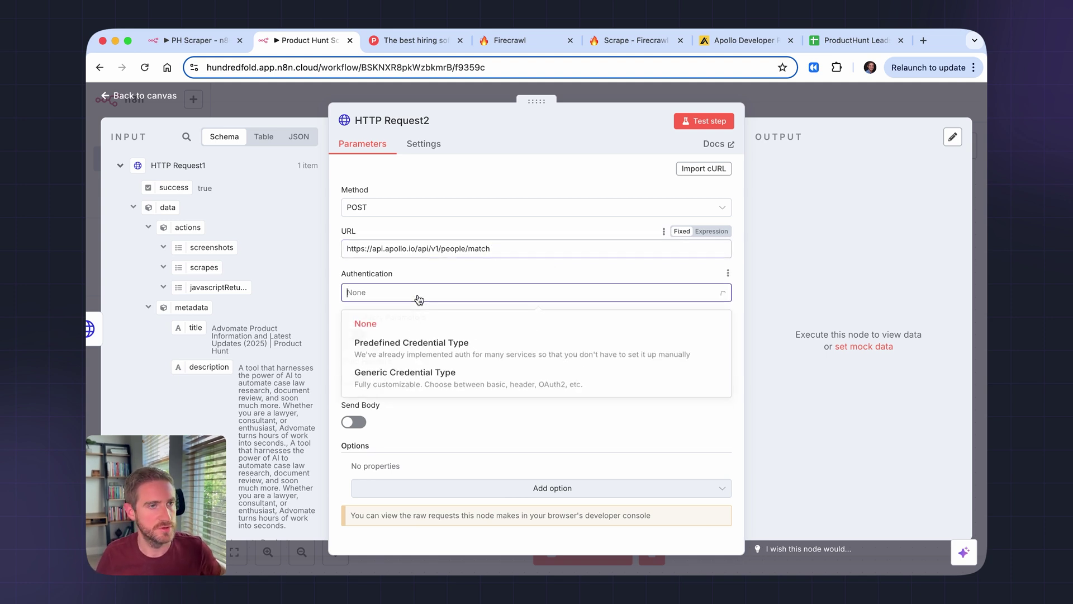
left_click(426, 374)
left_click(405, 339)
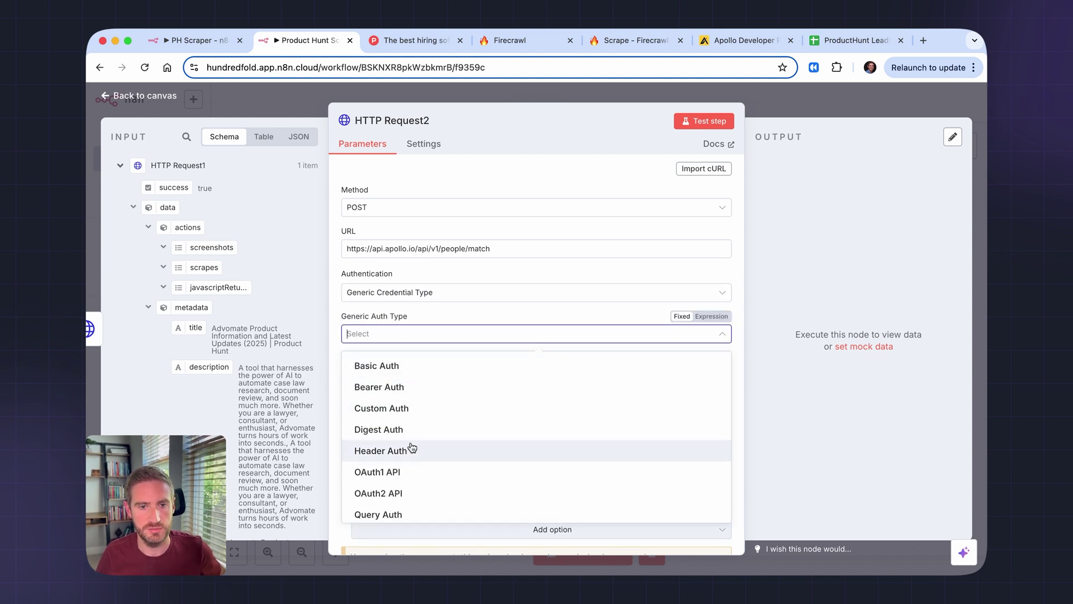
left_click(412, 449)
left_click(428, 376)
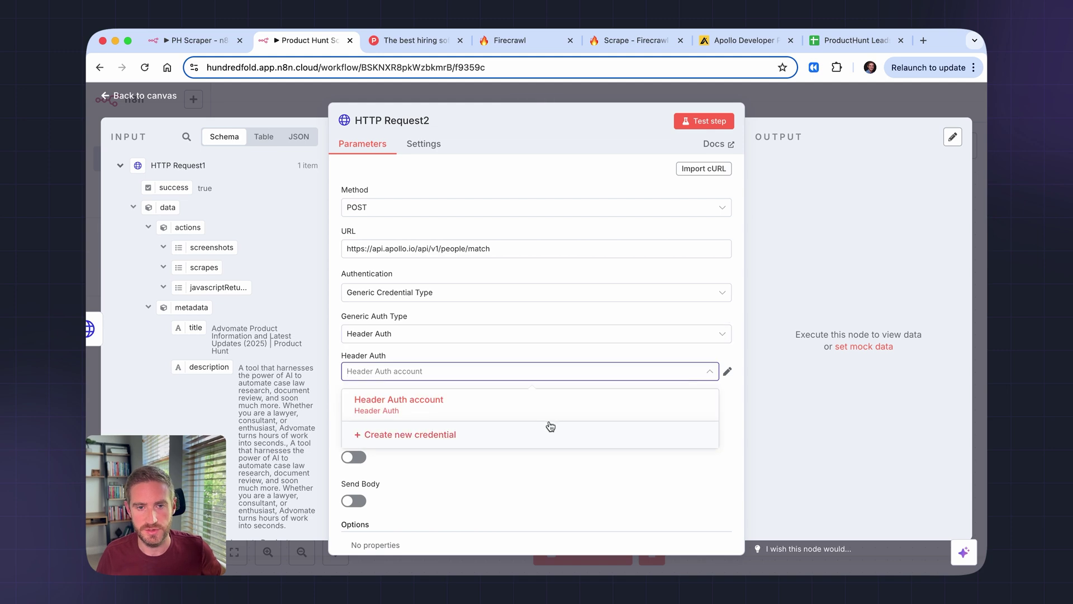
left_click(550, 426)
left_click(443, 282)
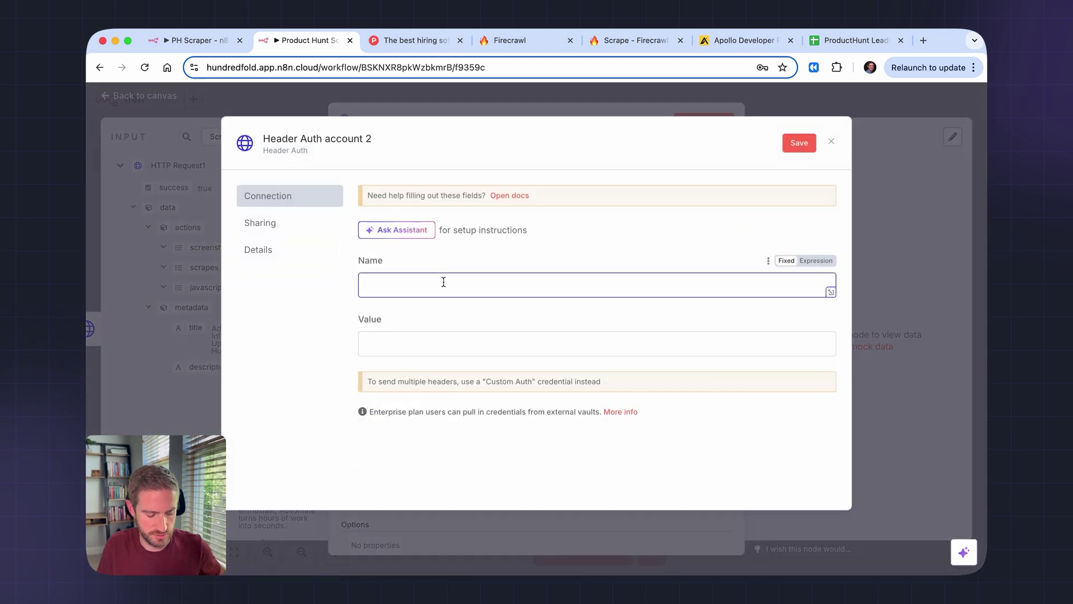
type("x-api-key")
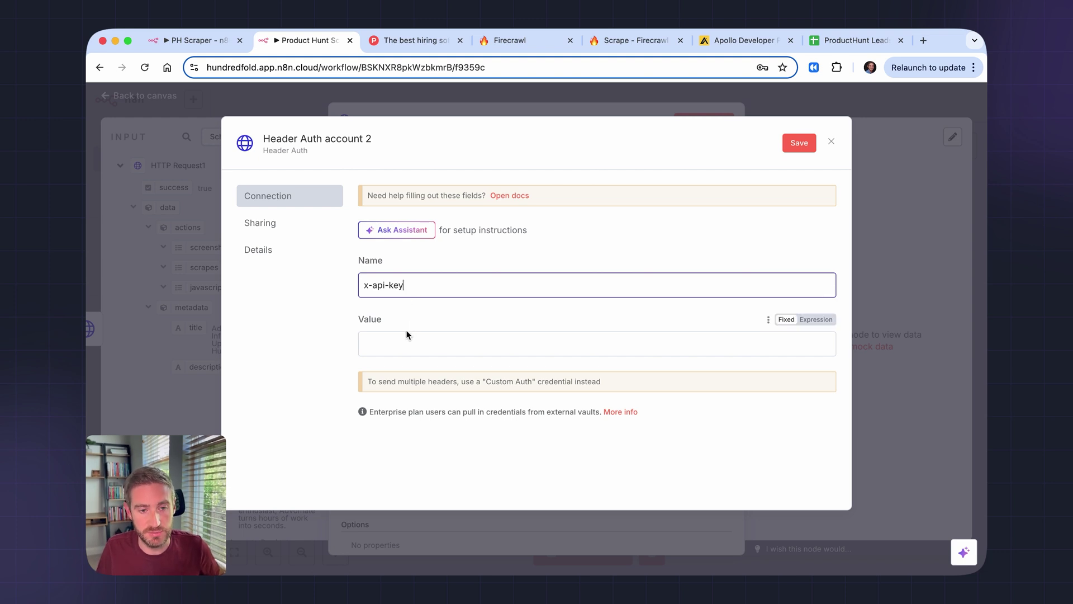
mouse_move(595, 343)
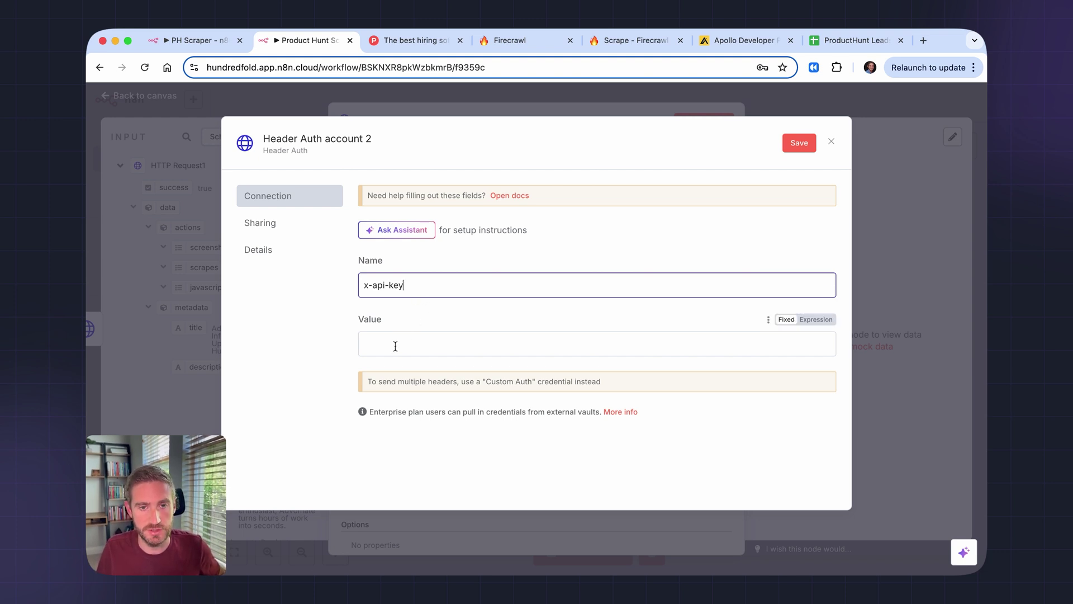
left_click(395, 346)
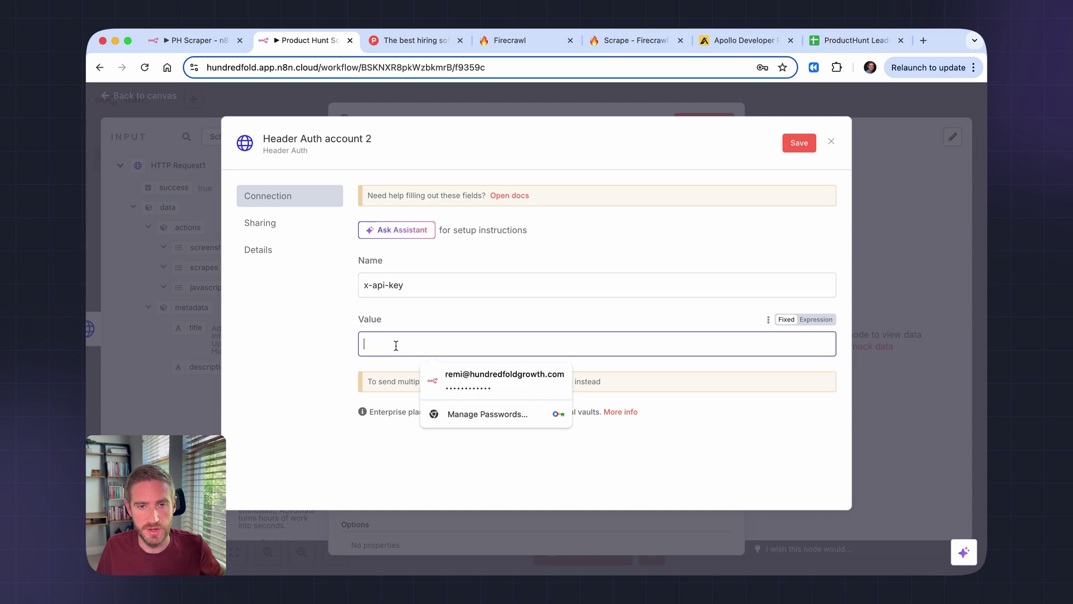
left_click(442, 311)
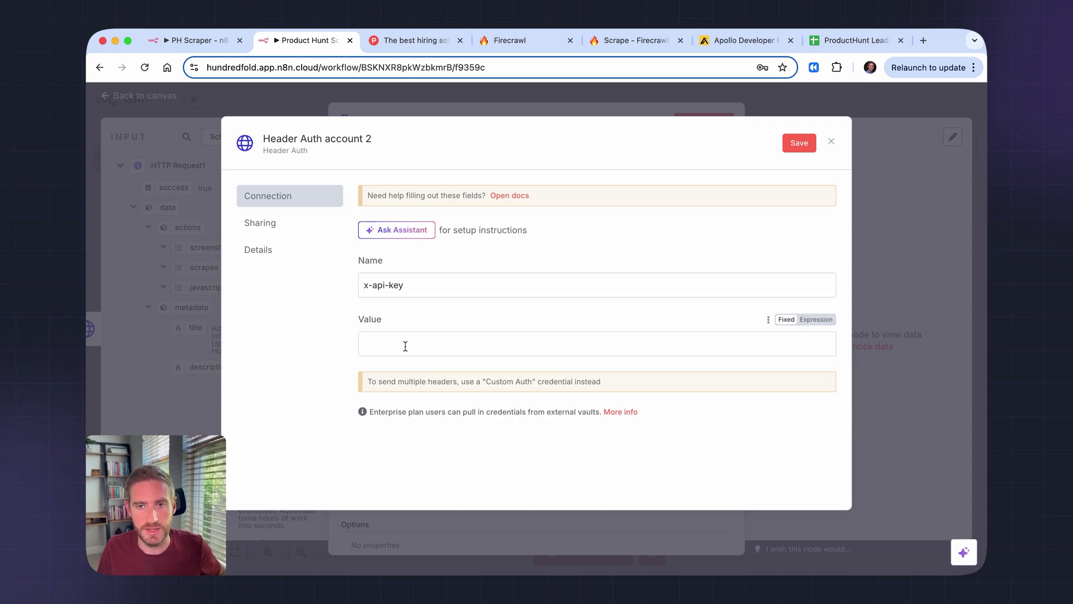
left_click(832, 143)
Discard the unsaved credential and add query parameters name and organization_name
left_click(570, 362)
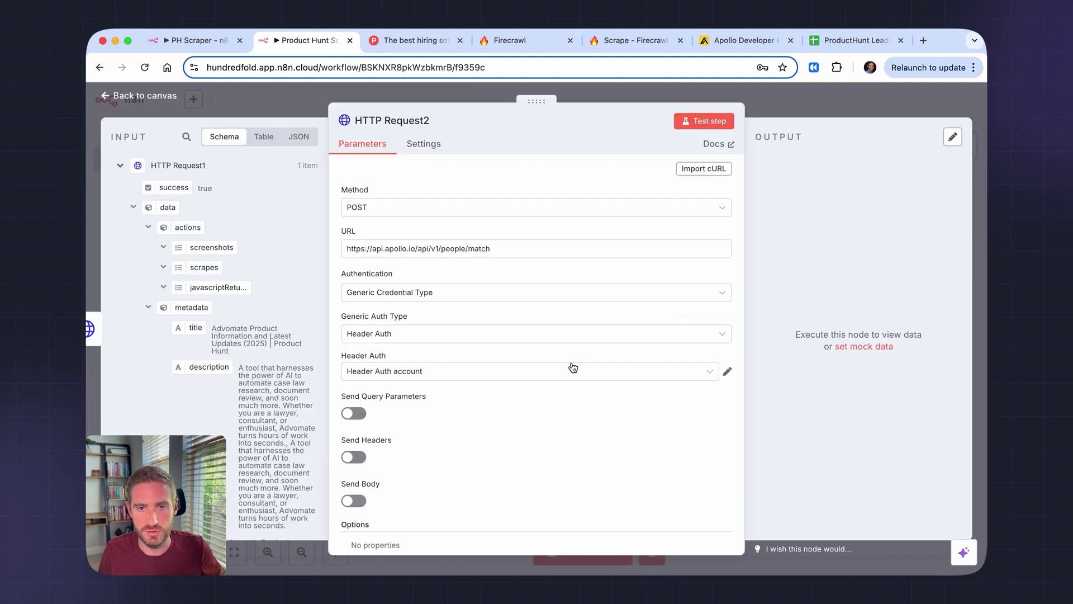
scroll(431, 384, "down", 2)
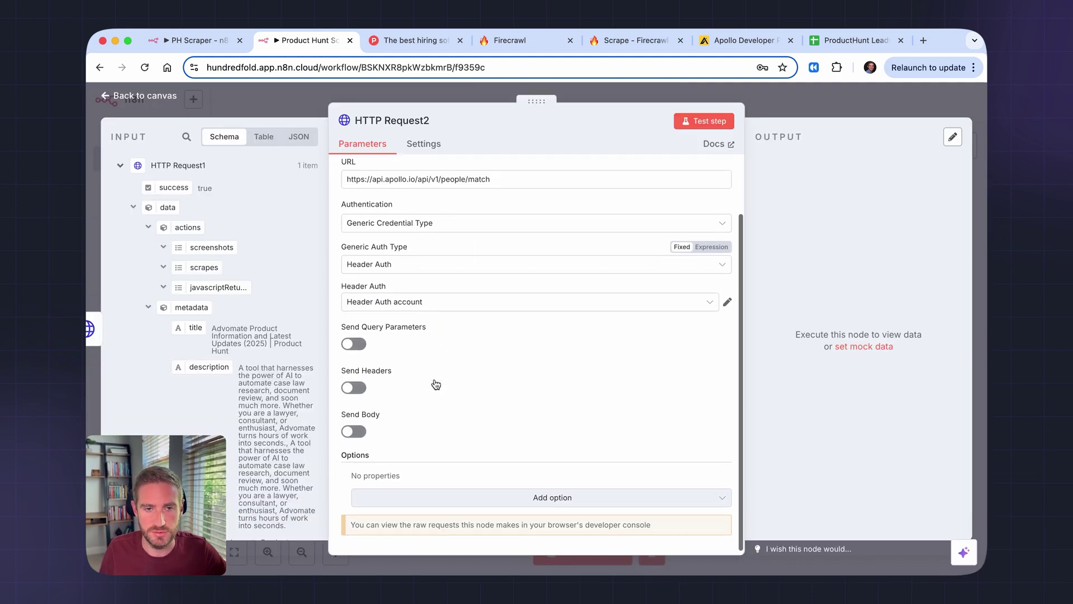
left_click(354, 341)
scroll(457, 341, "down", 2)
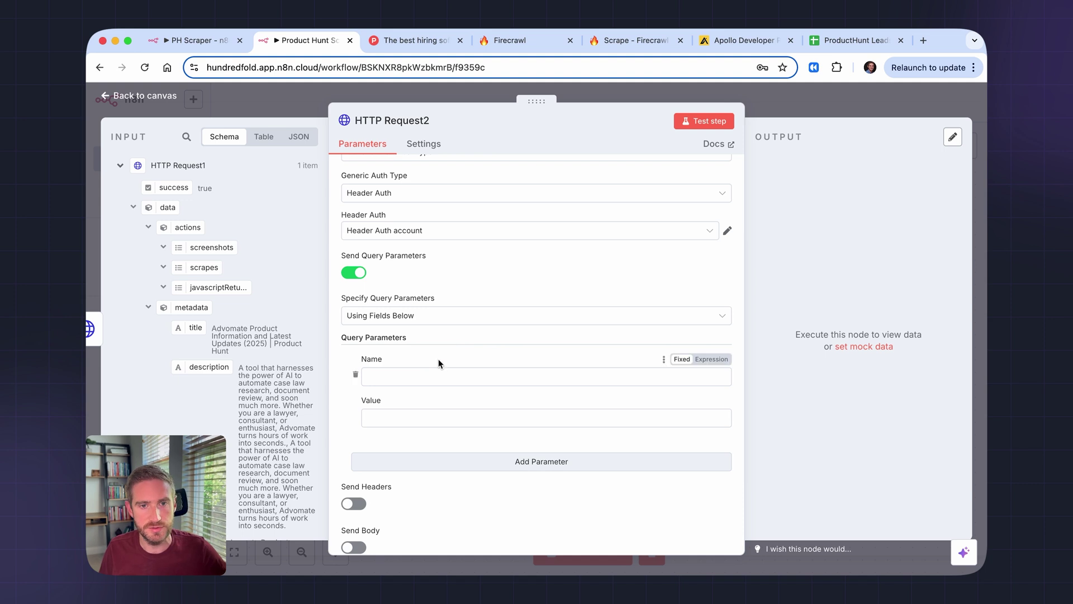
left_click(438, 376)
type("name")
left_click(403, 462)
scroll(403, 452, "down", 1)
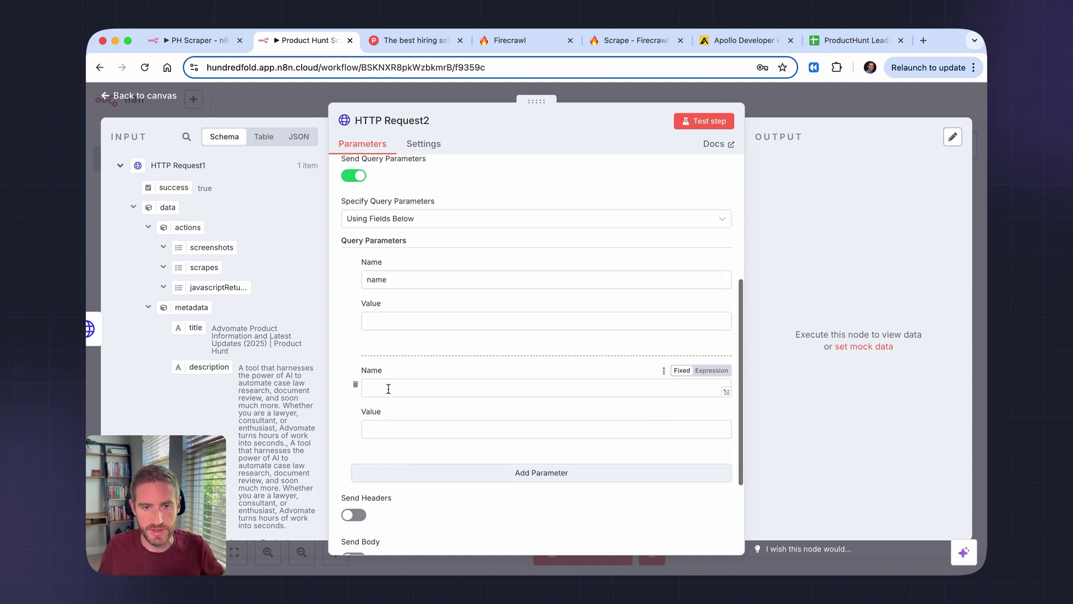
left_click(388, 388)
type("organ")
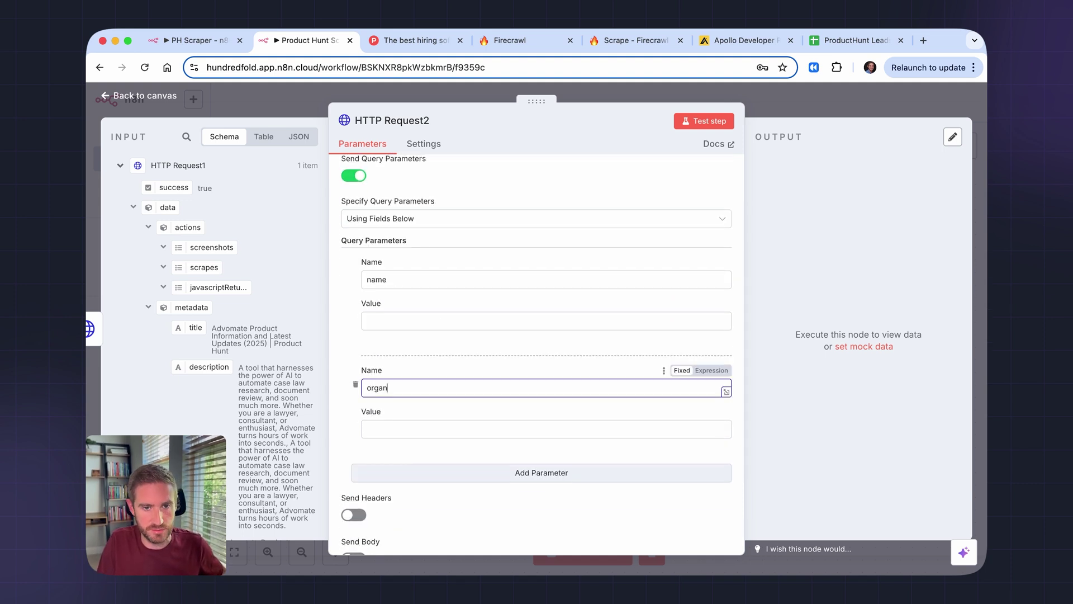
type("ization_name")
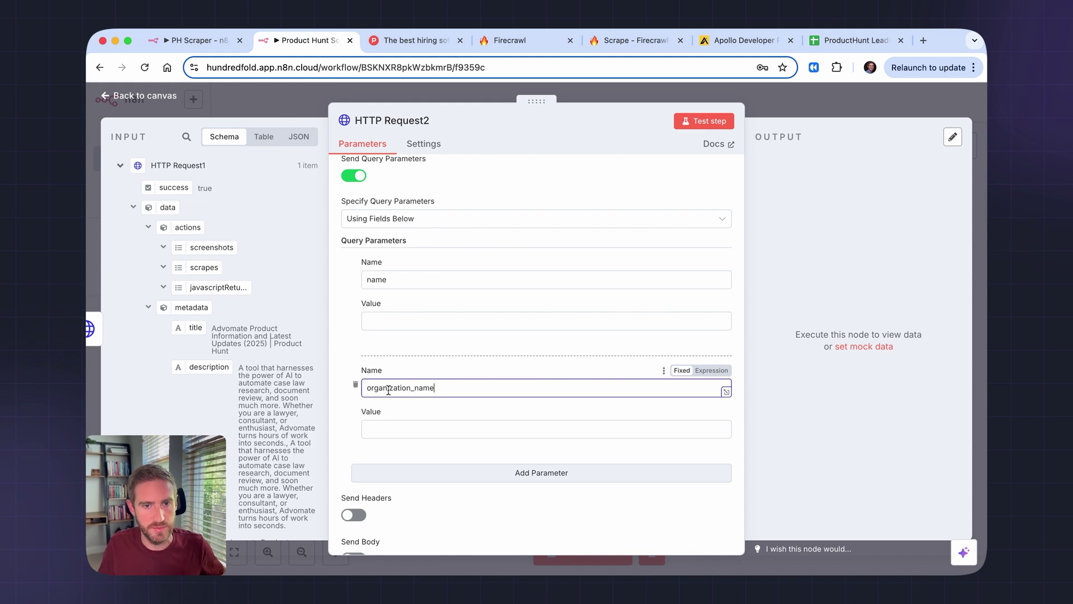
scroll(235, 364, "down", 5)
scroll(235, 364, "down", 5)
scroll(235, 363, "down", 5)
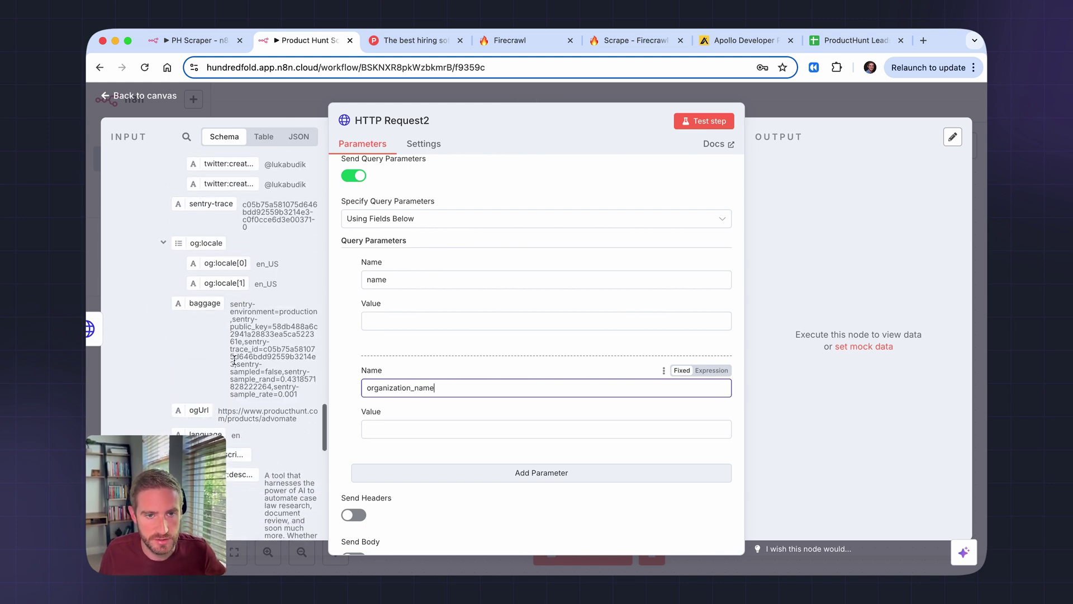
scroll(236, 363, "down", 5)
scroll(234, 364, "down", 5)
scroll(235, 364, "down", 5)
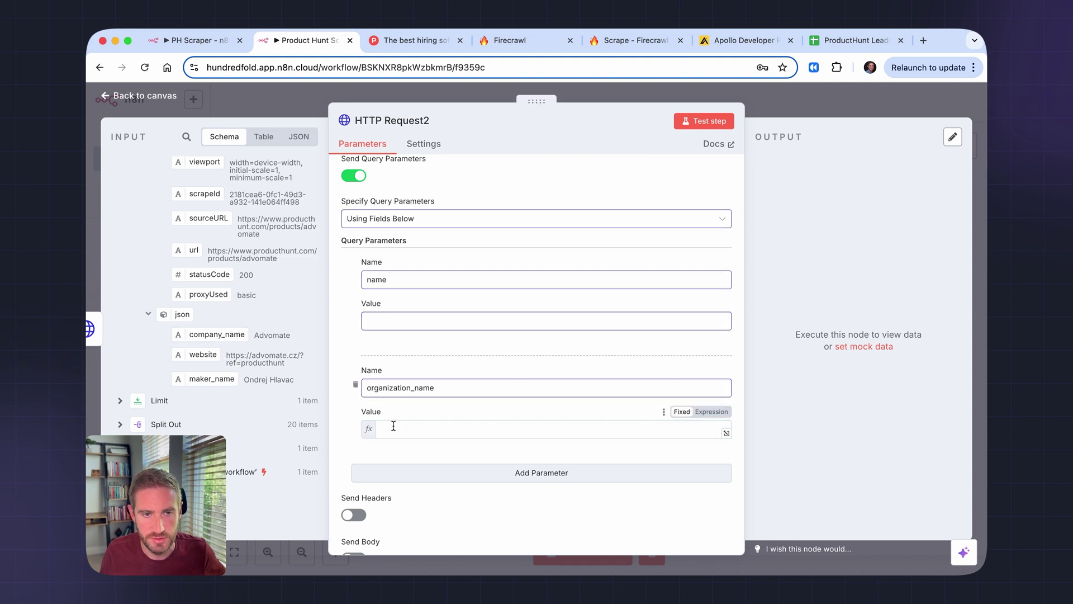
Map company_name and maker_name into the parameter values and test the Apollo match
left_click_drag(215, 334, 394, 429)
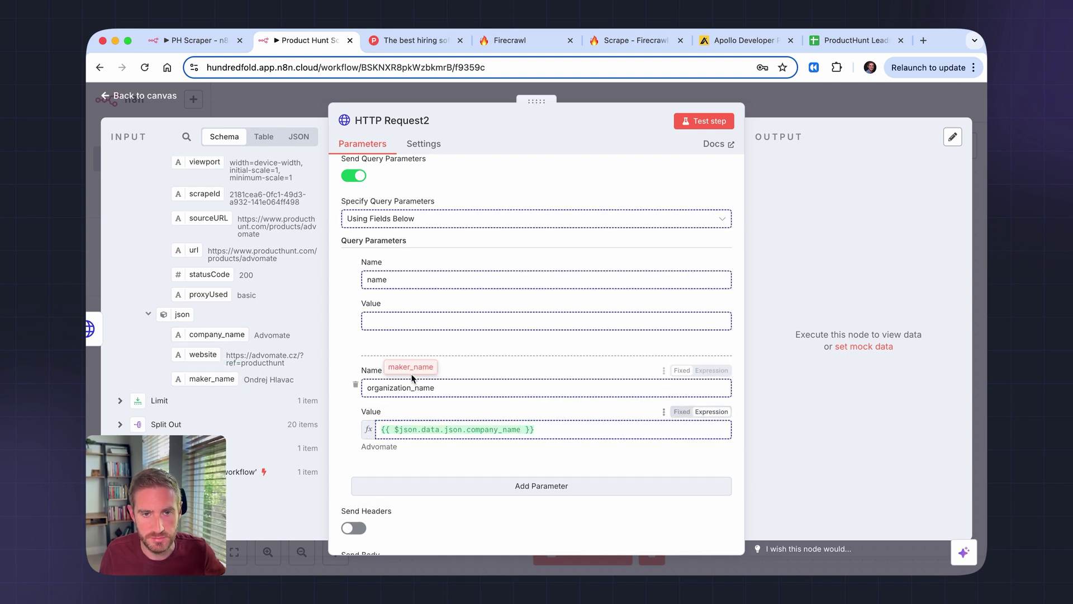
left_click_drag(207, 380, 461, 321)
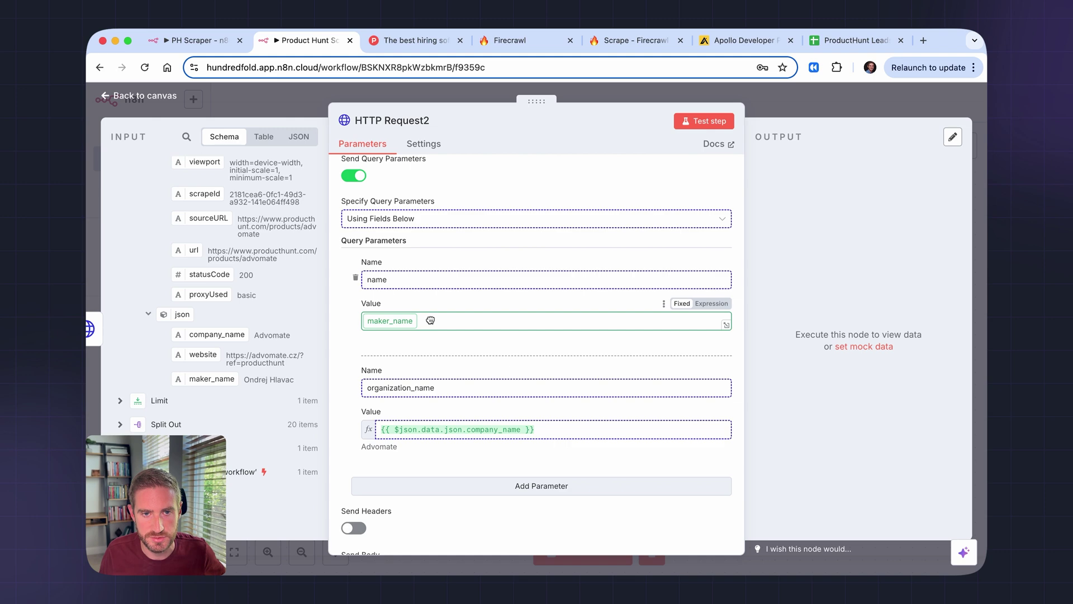
left_click(710, 119)
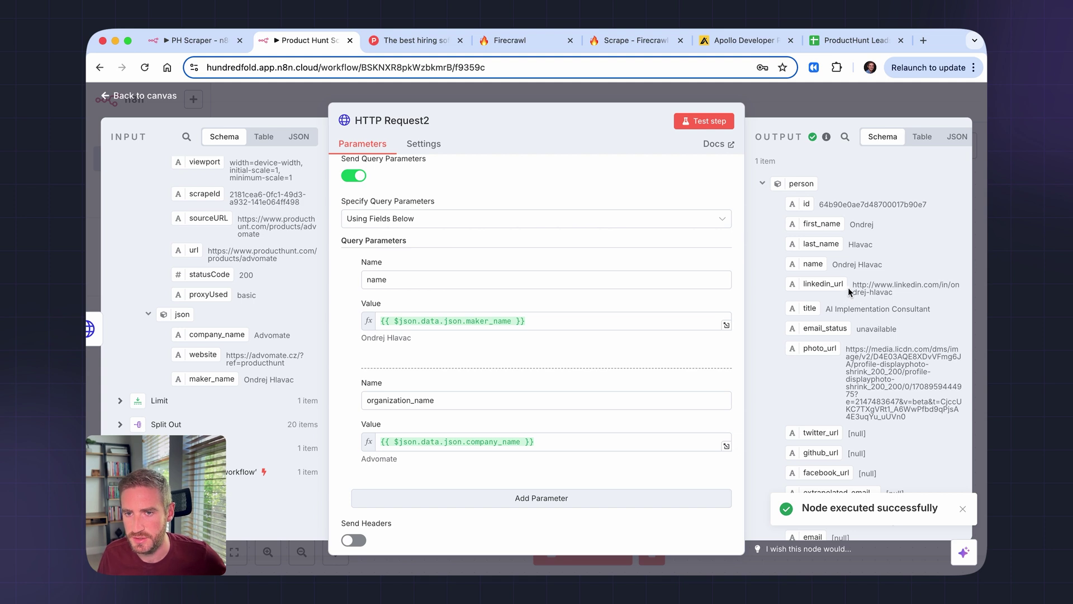
scroll(902, 298, "down", 1)
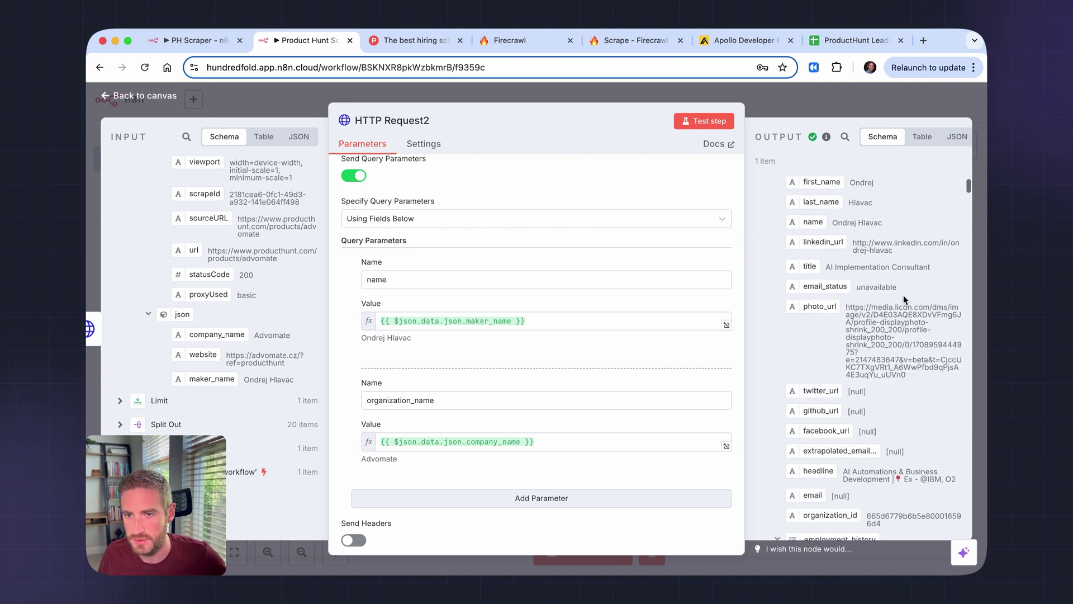
scroll(822, 336, "down", 2)
scroll(823, 336, "down", 2)
scroll(823, 339, "down", 2)
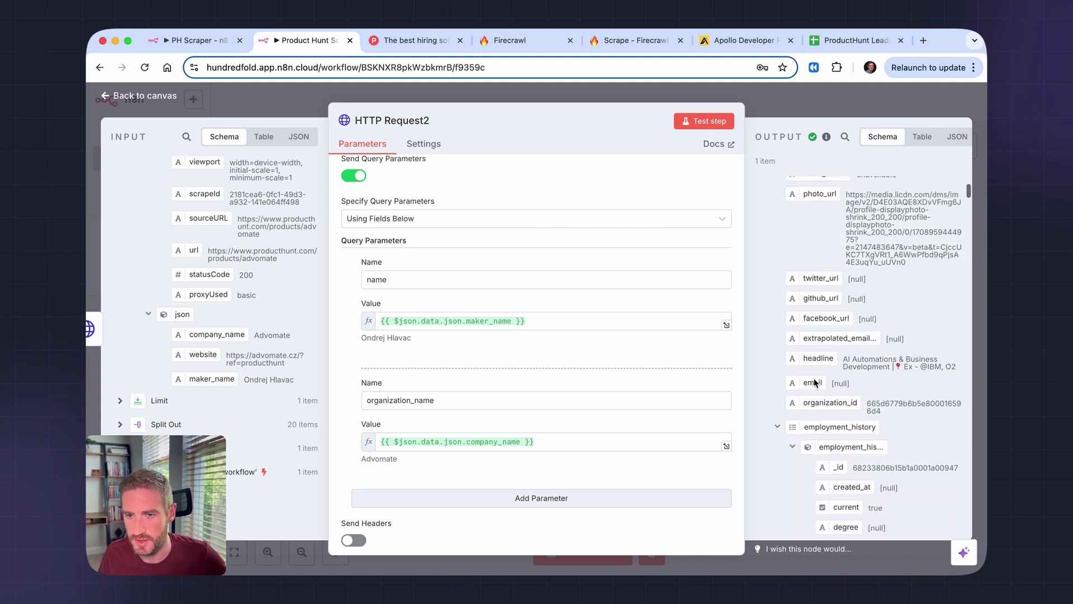
scroll(818, 361, "down", 1)
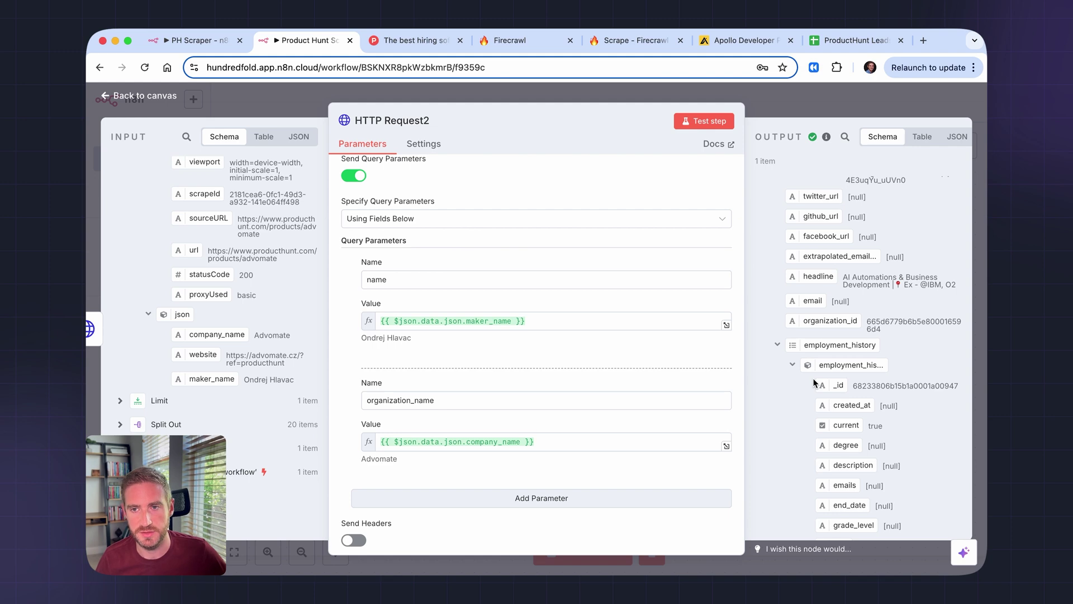
scroll(813, 382, "down", 1)
scroll(813, 382, "down", 3)
scroll(813, 382, "down", 3)
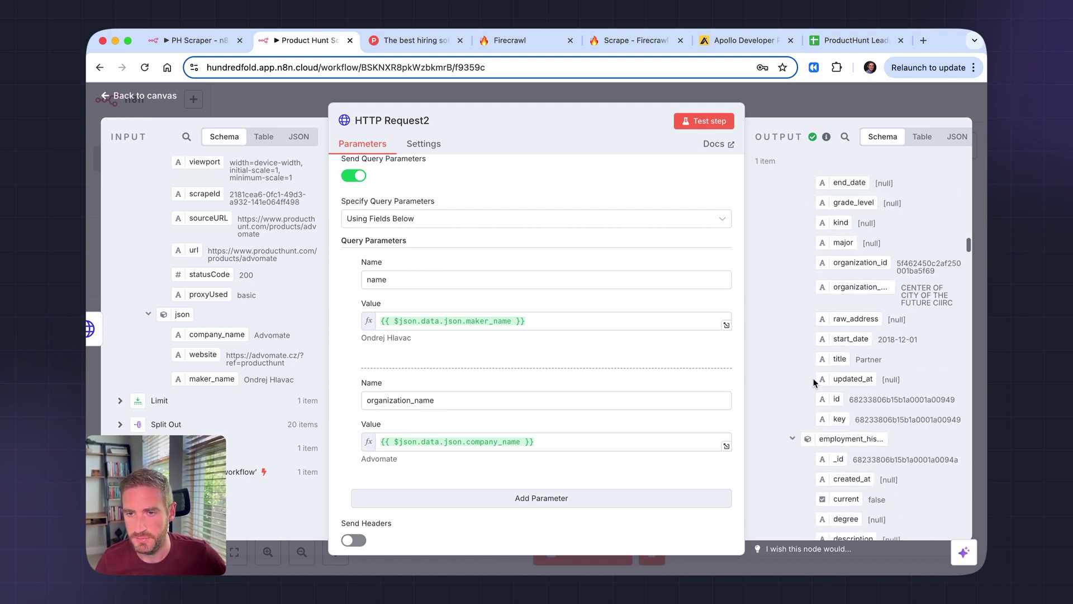
scroll(813, 381, "down", 2)
scroll(814, 383, "down", 3)
scroll(813, 382, "down", 3)
scroll(813, 382, "down", 3)
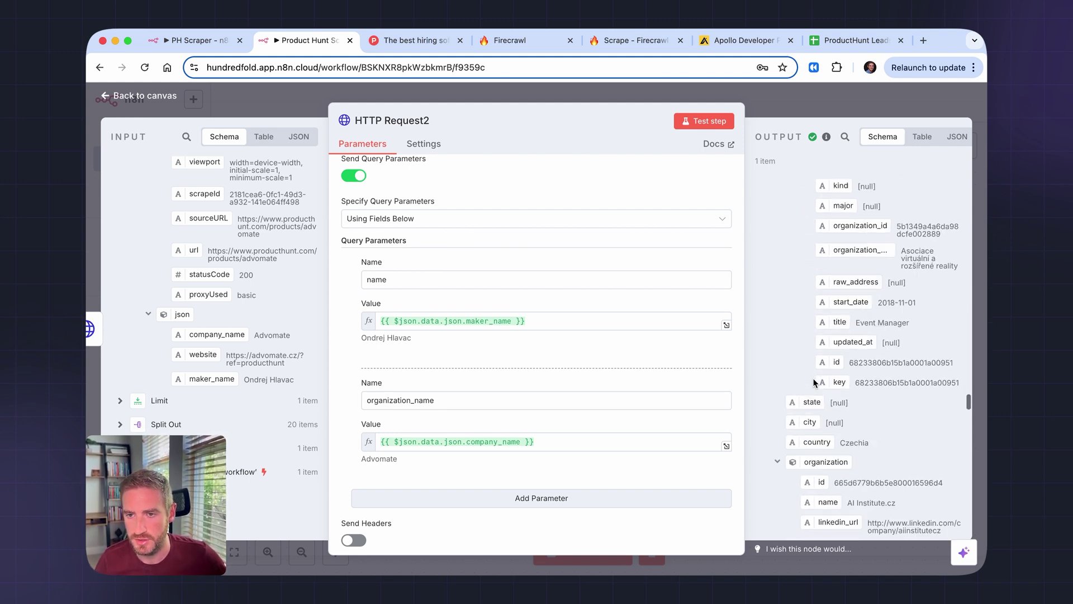
scroll(813, 382, "down", 3)
scroll(814, 383, "up", 4)
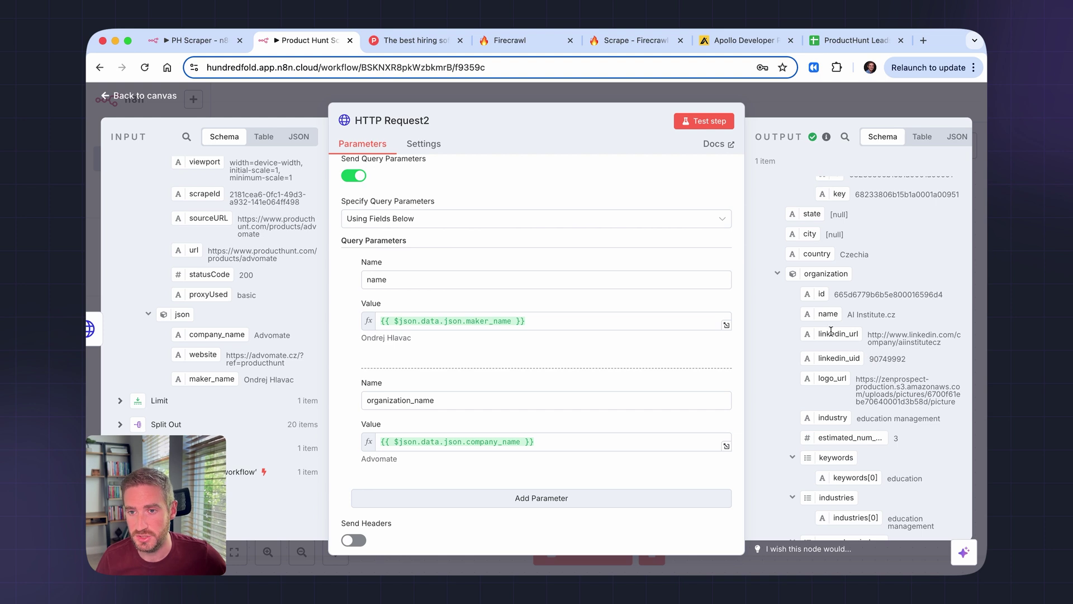
scroll(872, 365, "down", 1)
scroll(873, 371, "down", 2)
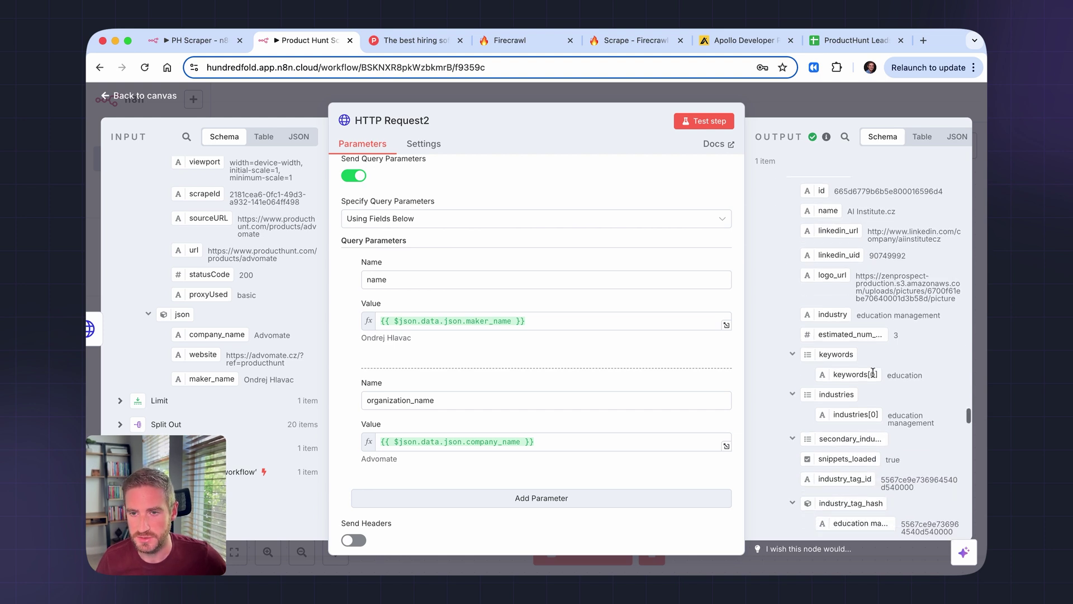
Add a Google Sheets 'Append row in sheet' node after HTTP Request2
left_click(797, 104)
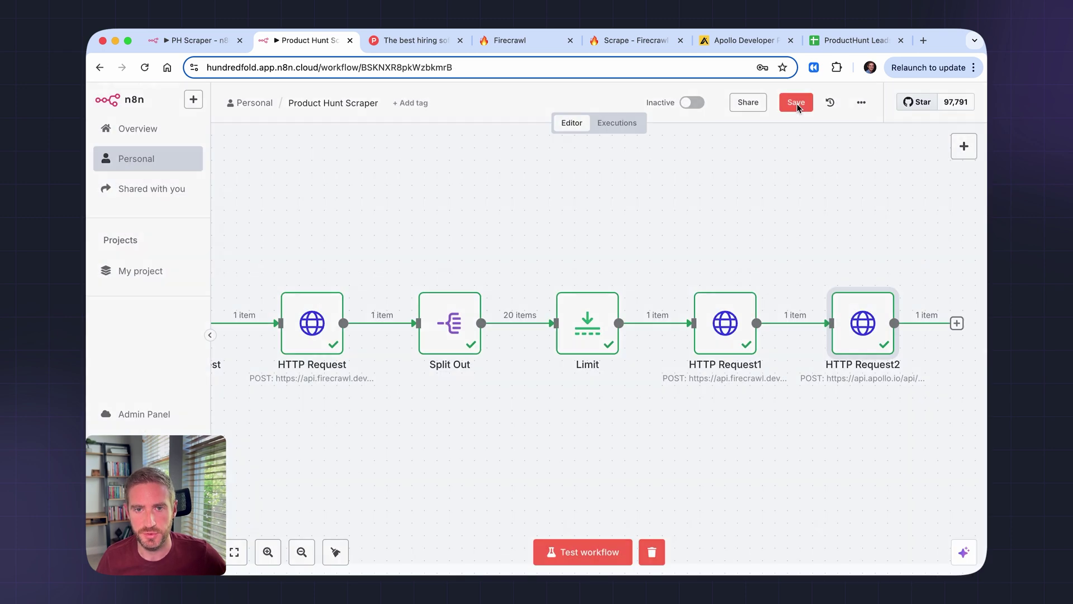
scroll(814, 316, "right", 3)
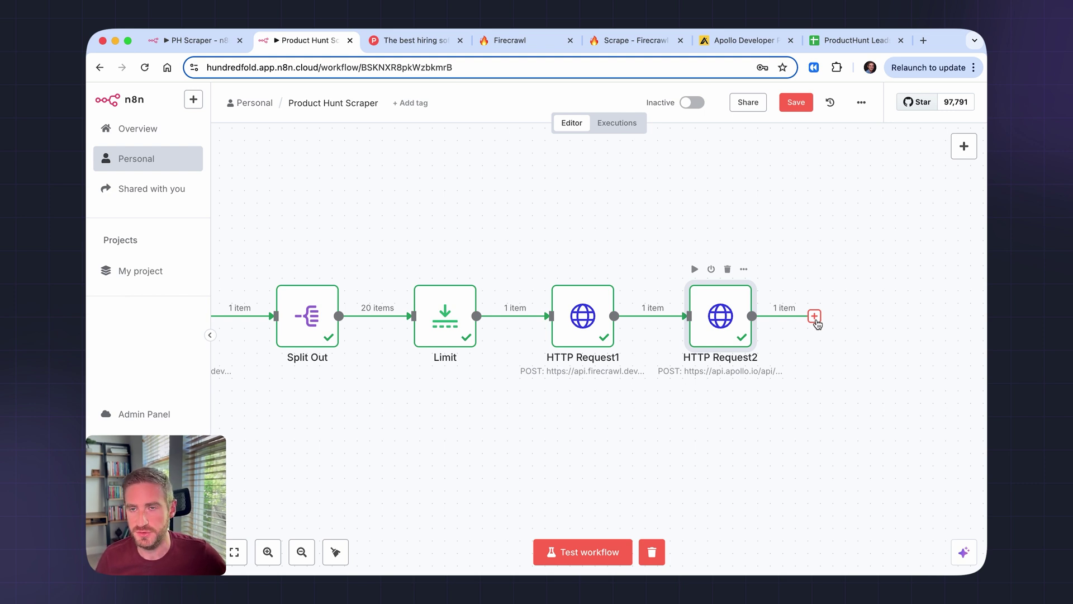
key("Tab")
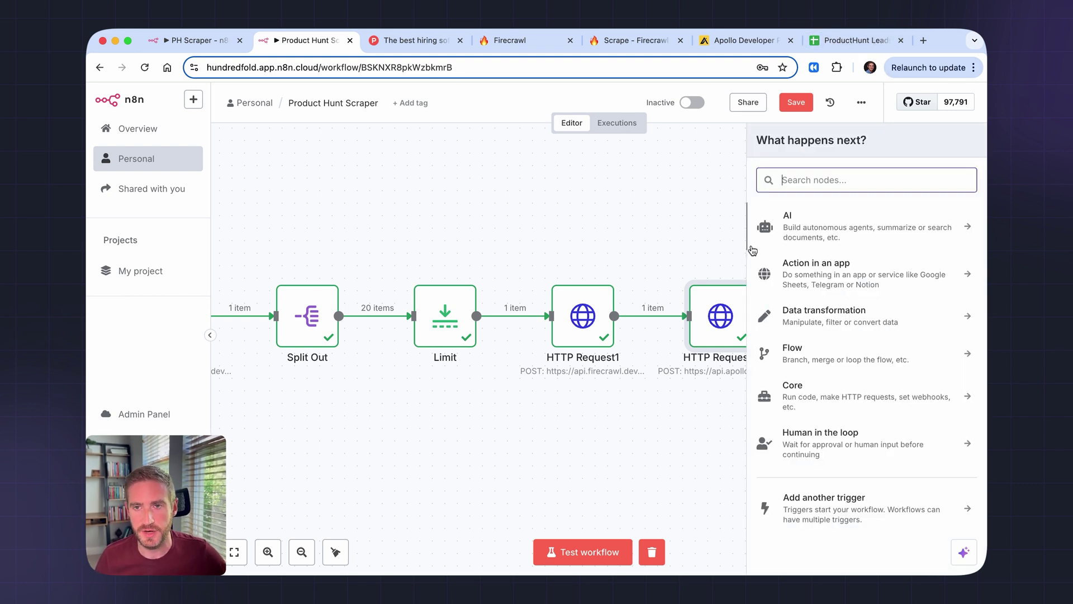
type("go")
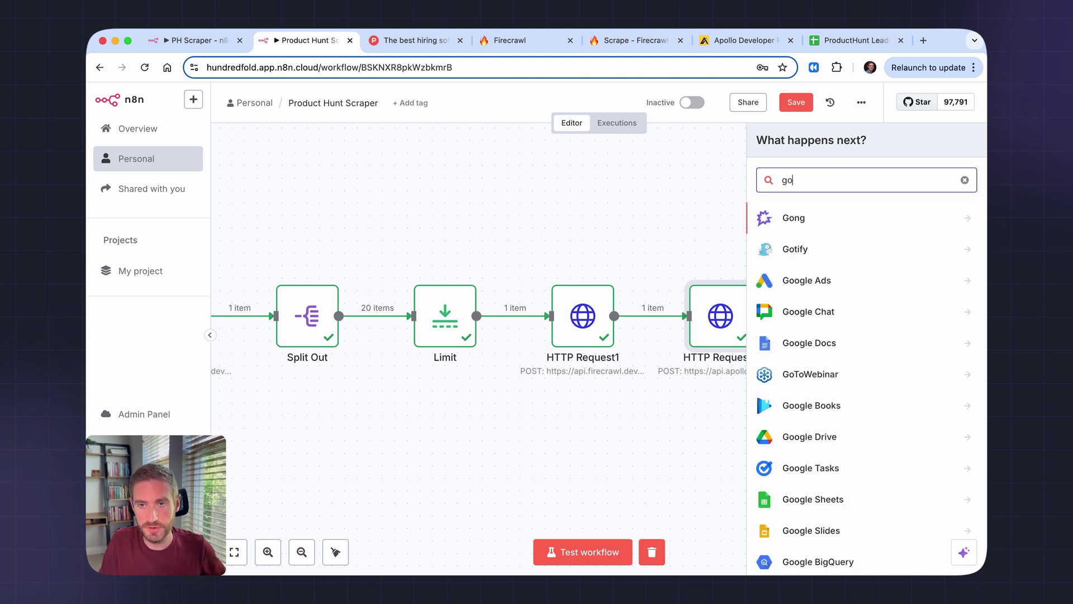
type("ogle")
type(" sh")
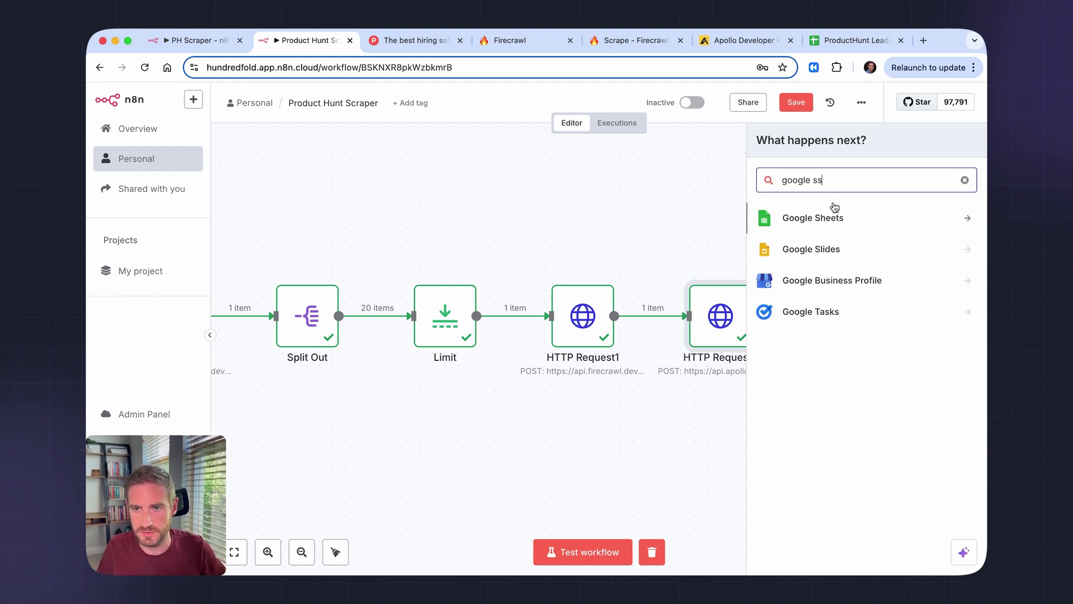
left_click(833, 212)
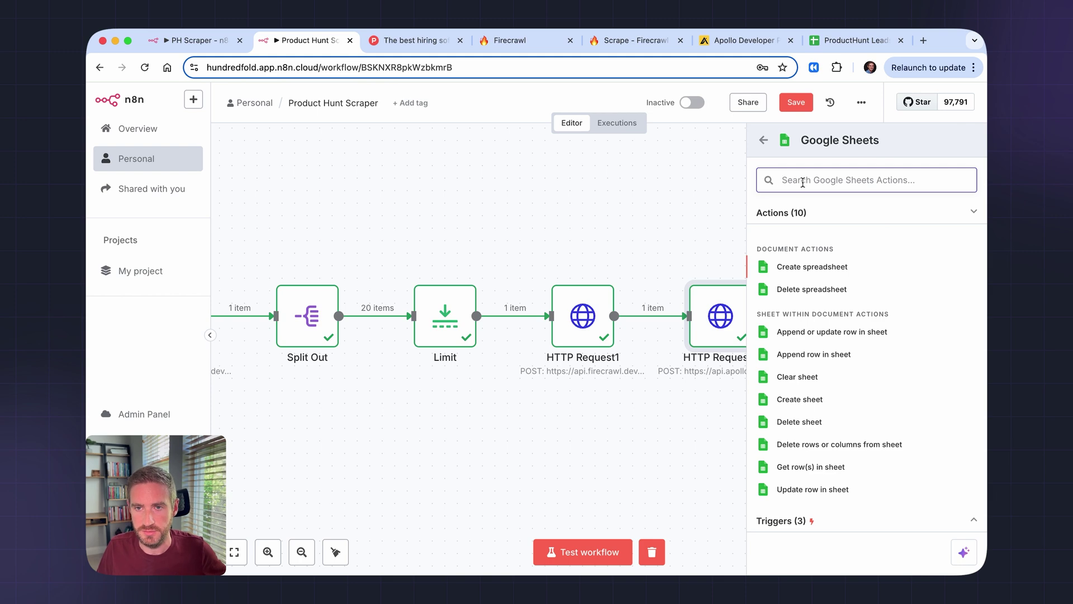
left_click(818, 354)
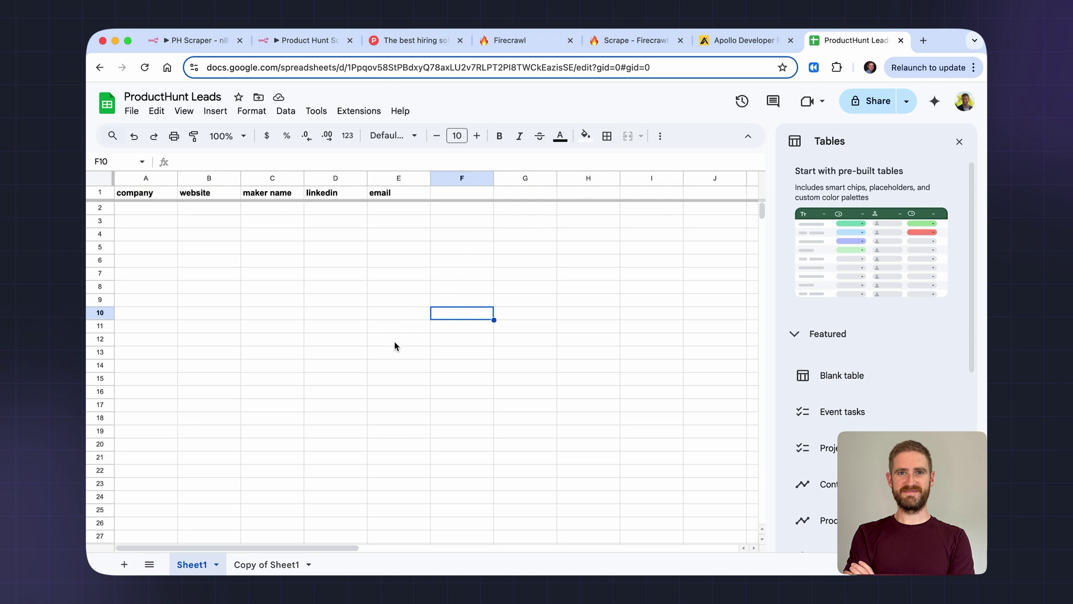
Select the ProductHunt Leads header cells A1:E1, company through email, then return to n8n
left_click_drag(140, 194, 386, 196)
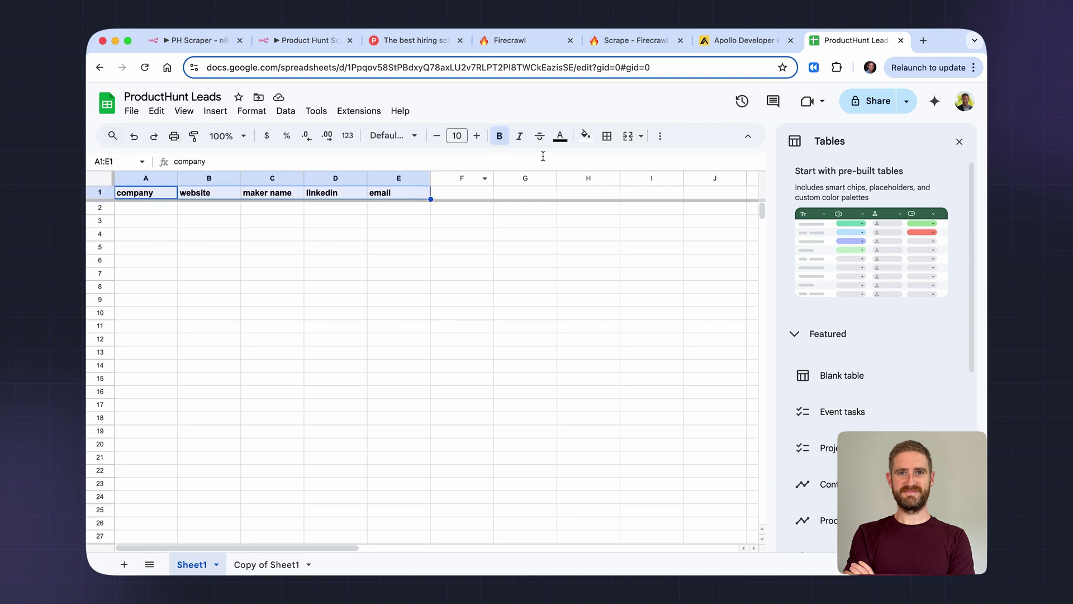
left_click(289, 42)
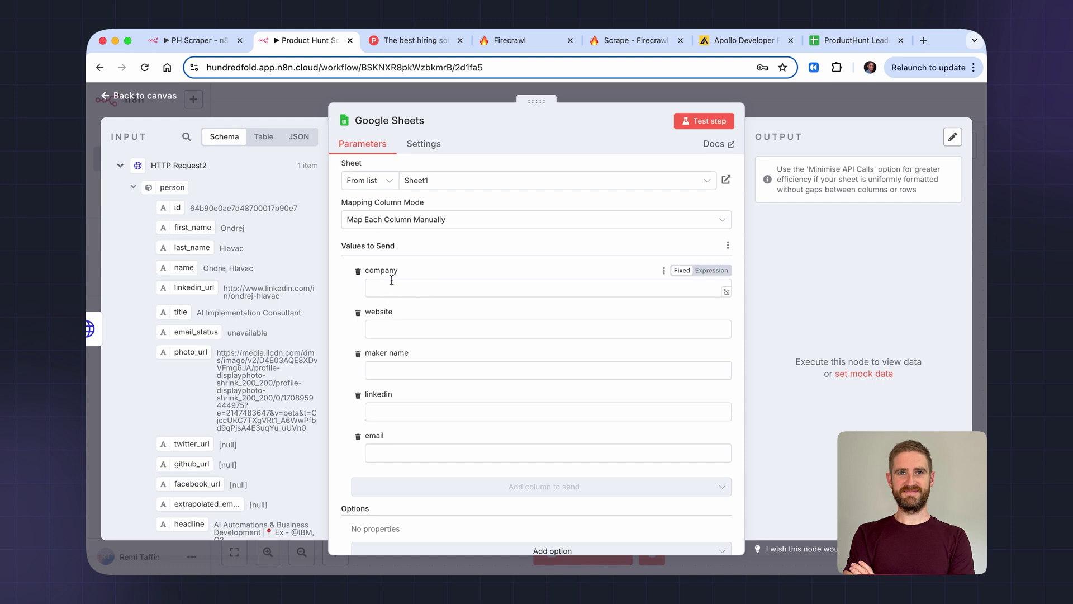
scroll(267, 348, "down", 3)
scroll(267, 349, "down", 3)
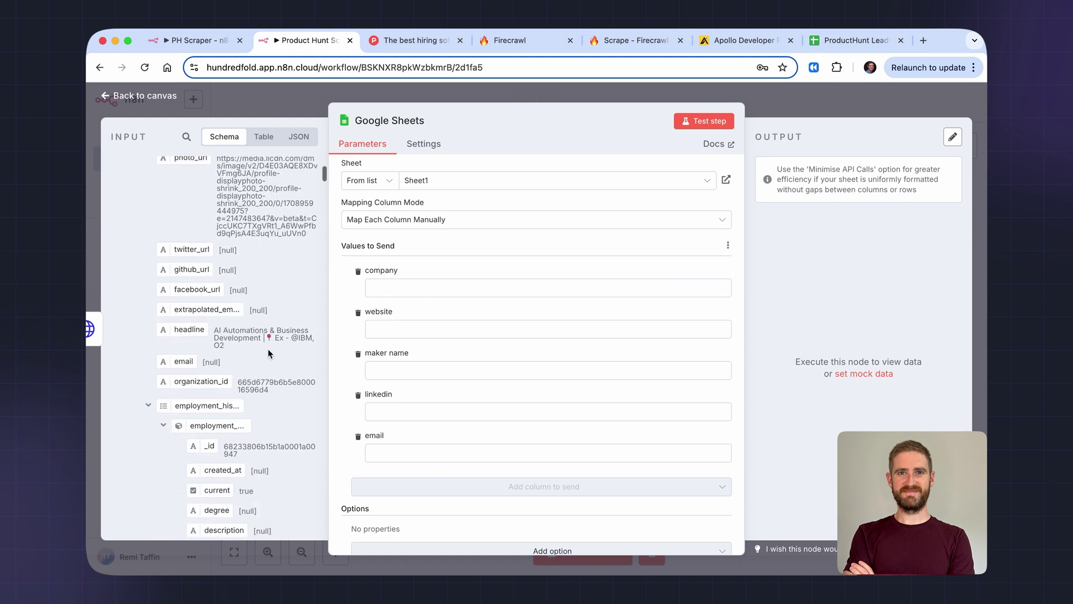
scroll(267, 349, "down", 3)
scroll(267, 349, "down", 3)
scroll(268, 349, "down", 3)
scroll(268, 348, "down", 3)
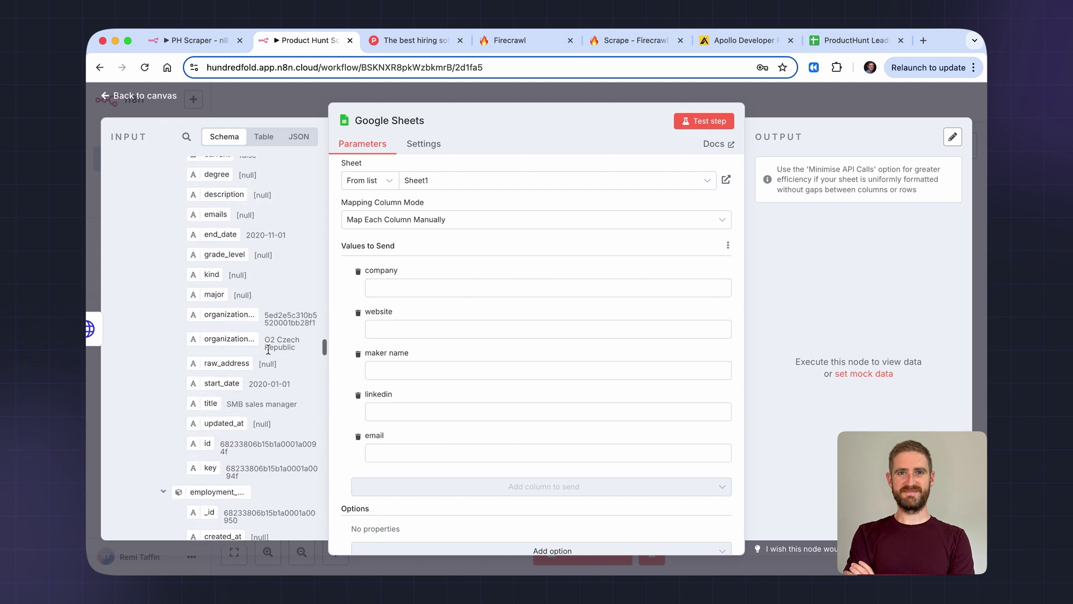
scroll(267, 349, "down", 3)
scroll(267, 349, "up", 5)
scroll(233, 262, "up", 5)
scroll(255, 209, "up", 5)
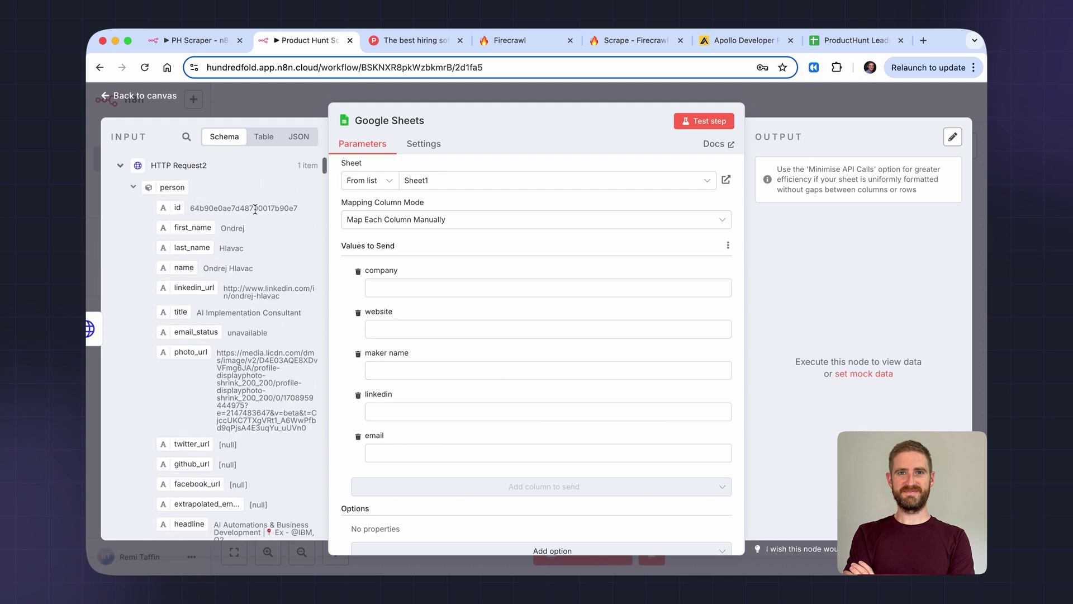
Map company_name, website and maker_name from HTTP Request1 into the sheet columns
left_click(121, 165)
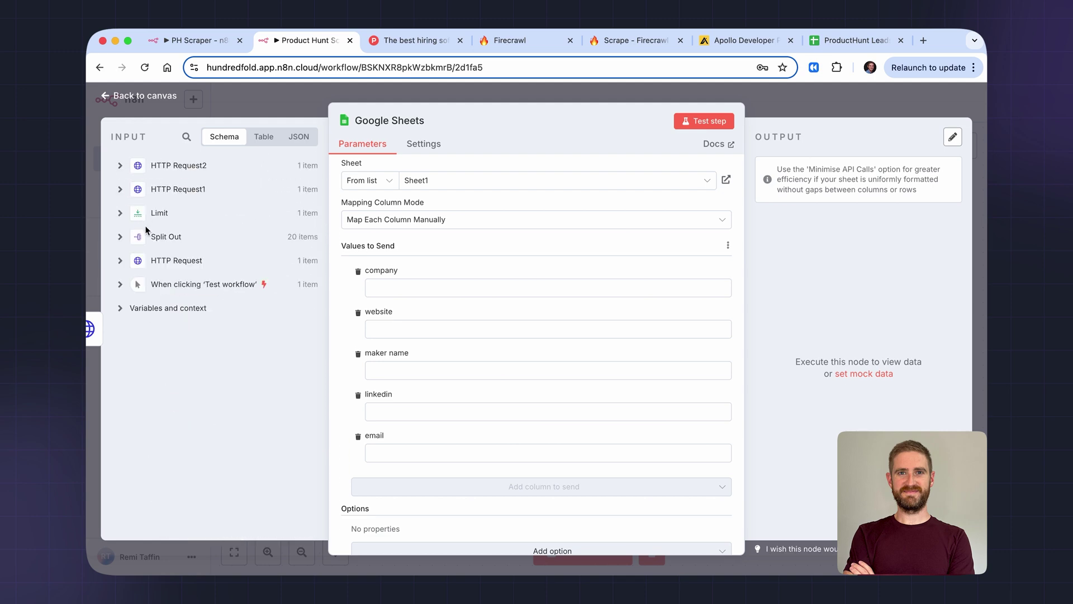
left_click(121, 192)
scroll(168, 288, "down", 3)
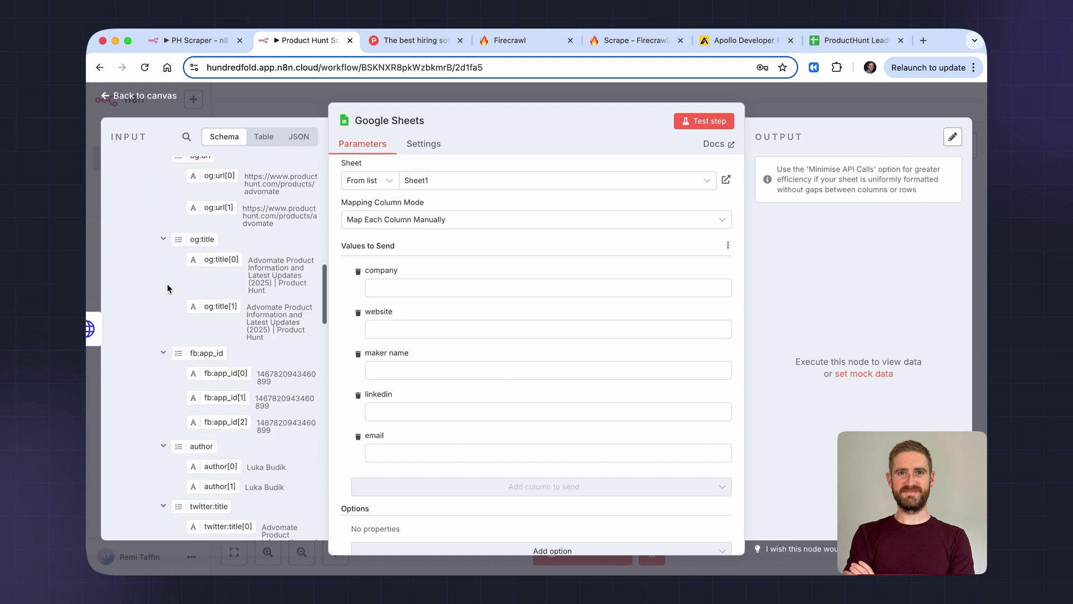
scroll(168, 288, "down", 3)
scroll(167, 288, "down", 3)
scroll(166, 288, "down", 3)
scroll(167, 287, "down", 3)
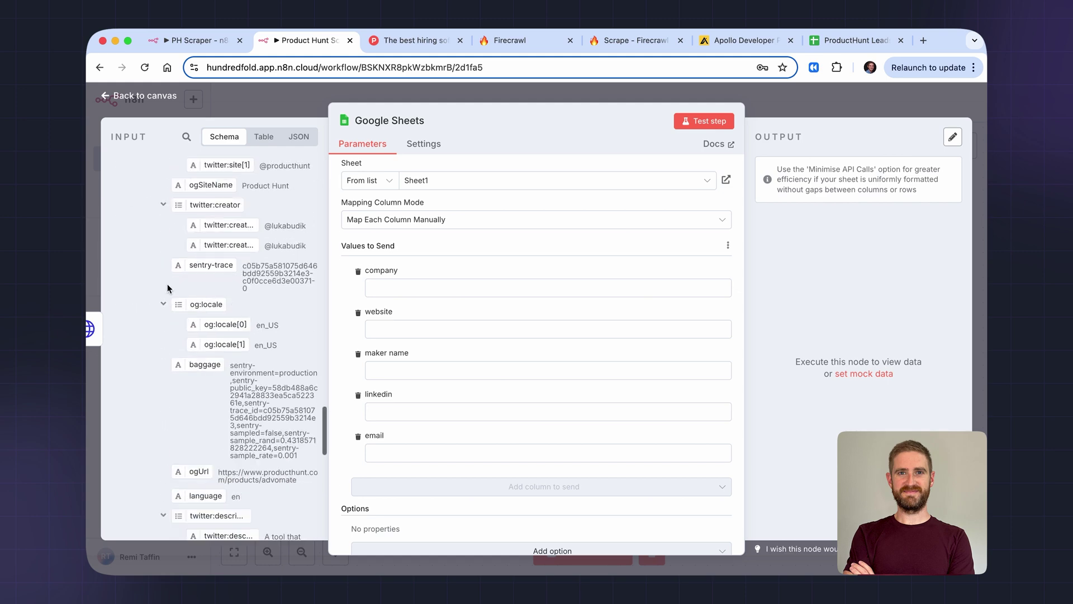
scroll(167, 287, "down", 3)
scroll(168, 288, "down", 3)
scroll(167, 287, "down", 3)
scroll(168, 288, "down", 3)
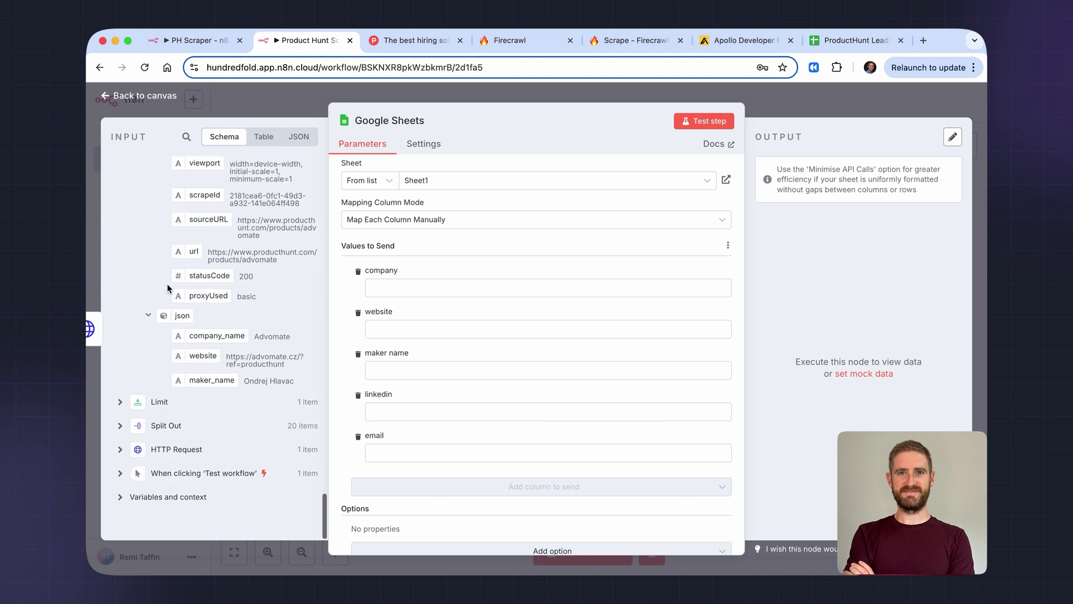
mouse_move(217, 335)
left_mouse_down()
mouse_move(330, 293)
mouse_move(378, 289)
left_mouse_up()
left_click_drag(203, 355, 397, 345)
left_click_drag(211, 380, 400, 398)
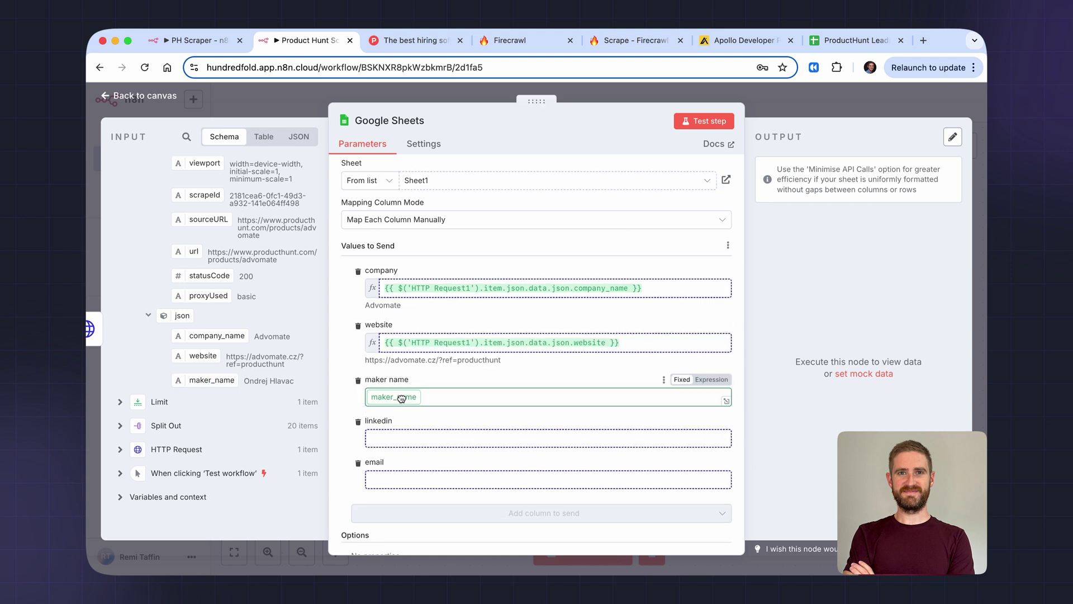
scroll(377, 377, "down", 1)
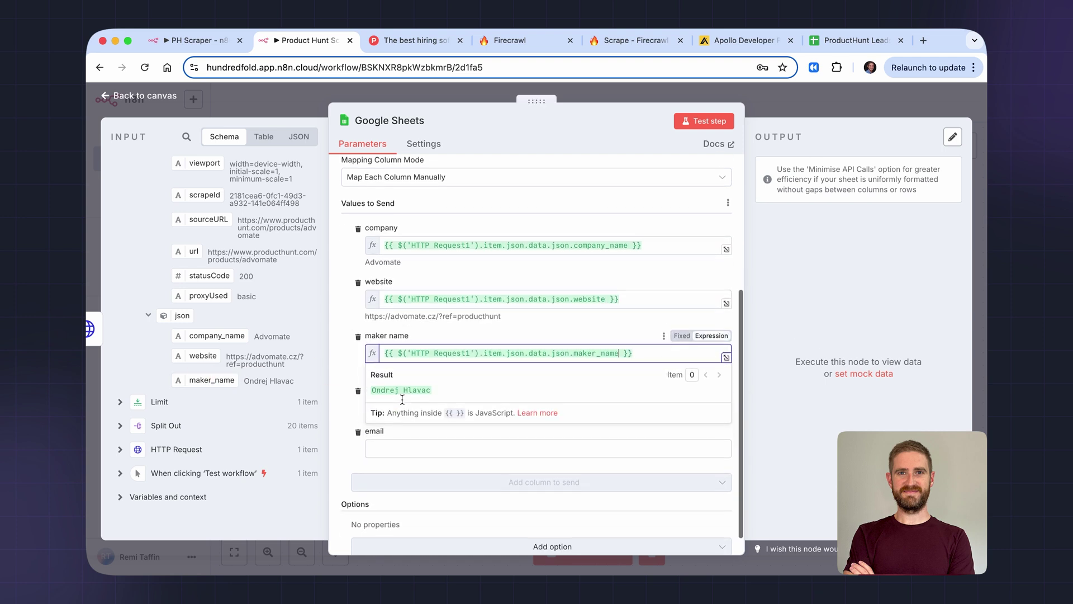
left_click(348, 352)
scroll(348, 352, "down", 1)
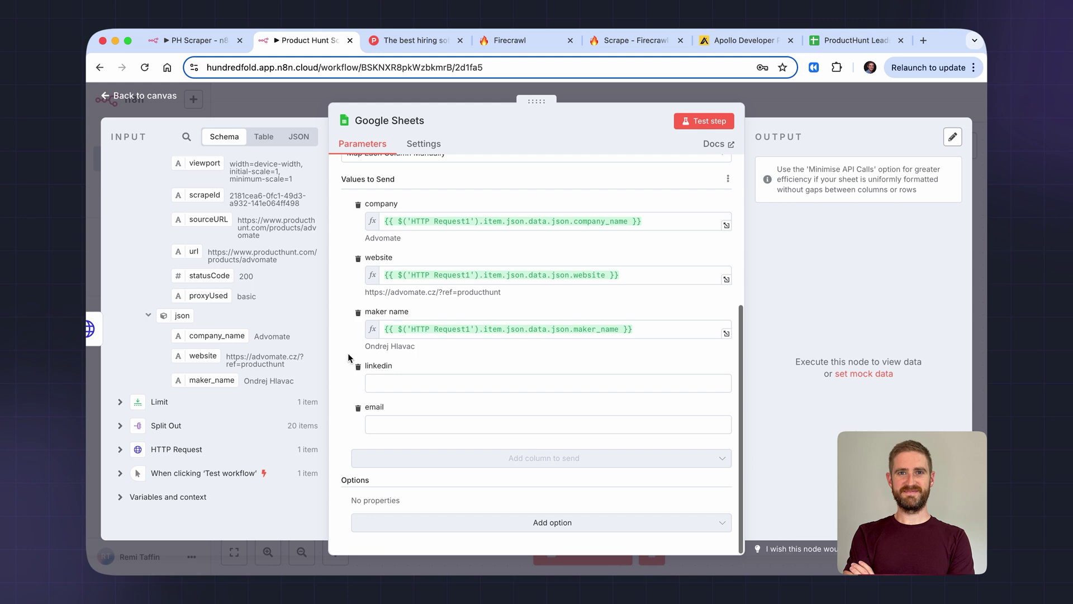
scroll(282, 356, "up", 3)
scroll(252, 319, "up", 5)
scroll(227, 276, "up", 5)
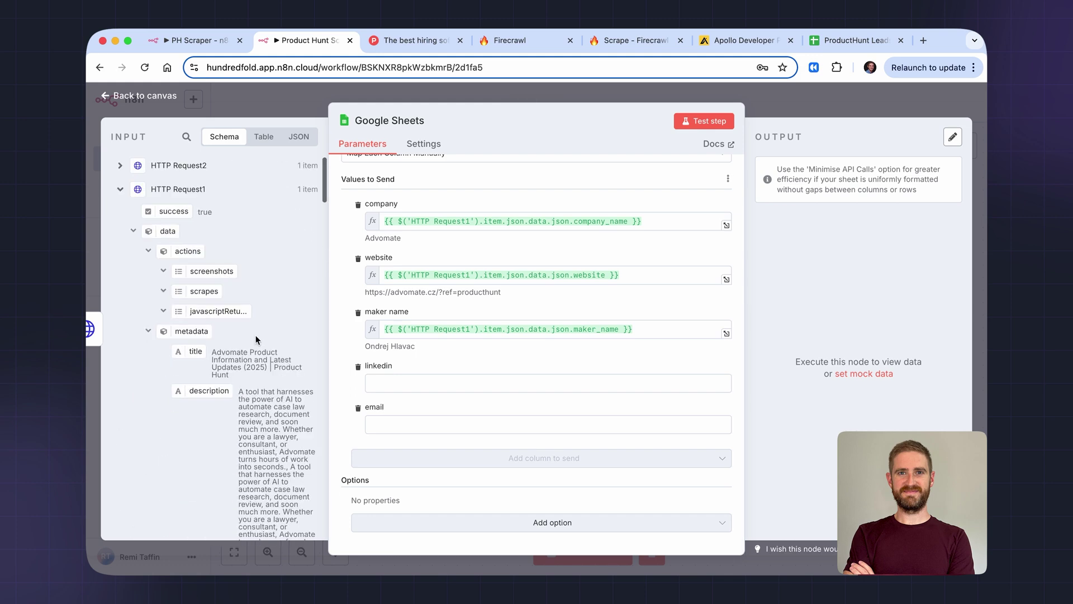
Map Apollo's linkedin_url and email from HTTP Request2 into the linkedin and email columns
left_click(120, 189)
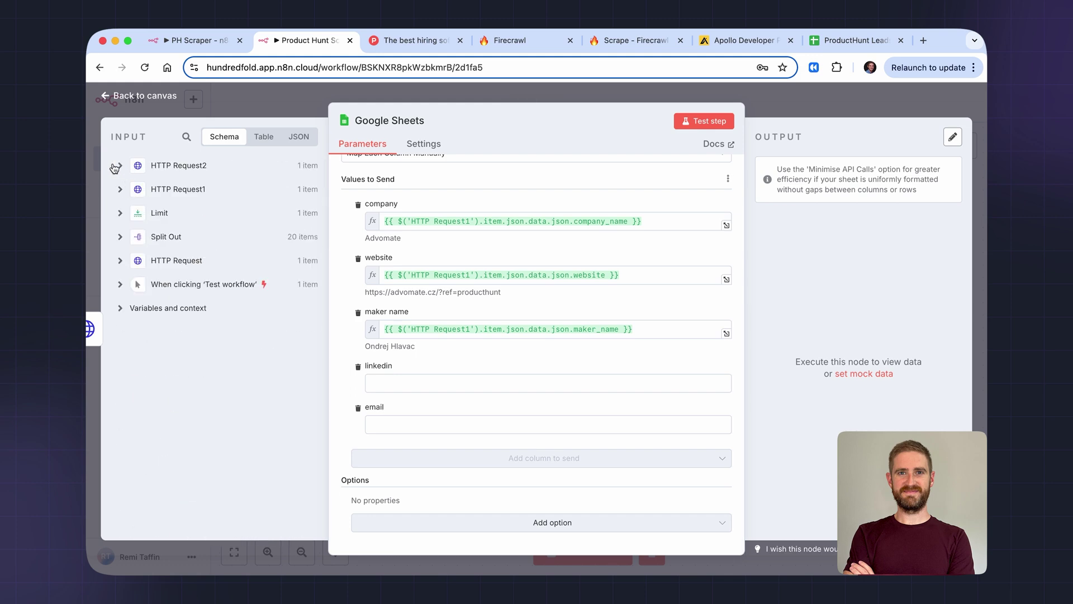
left_click(120, 166)
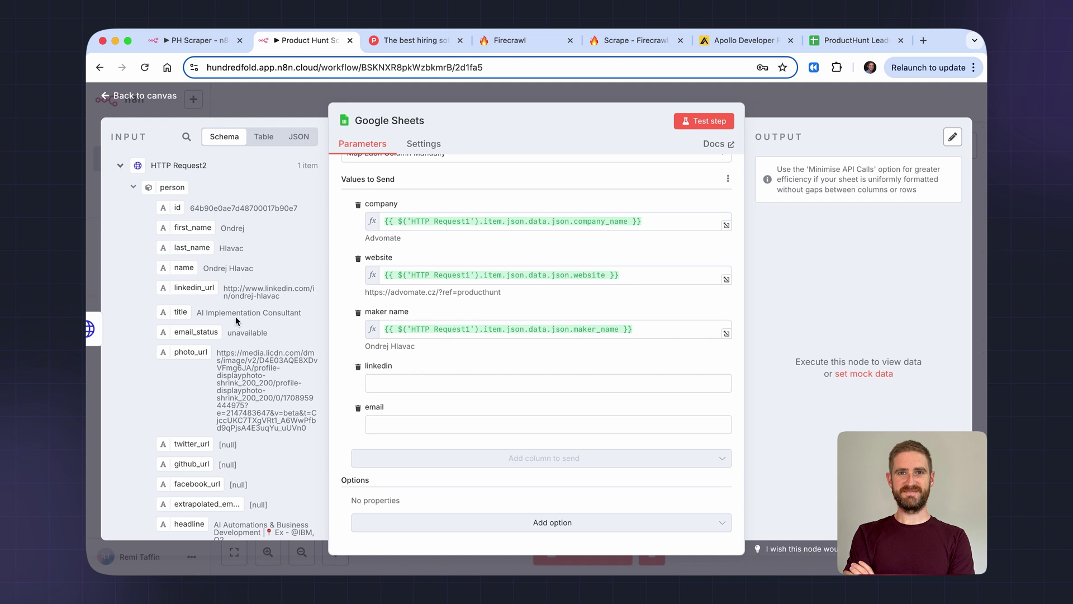
scroll(223, 253, "down", 3)
scroll(222, 254, "down", 3)
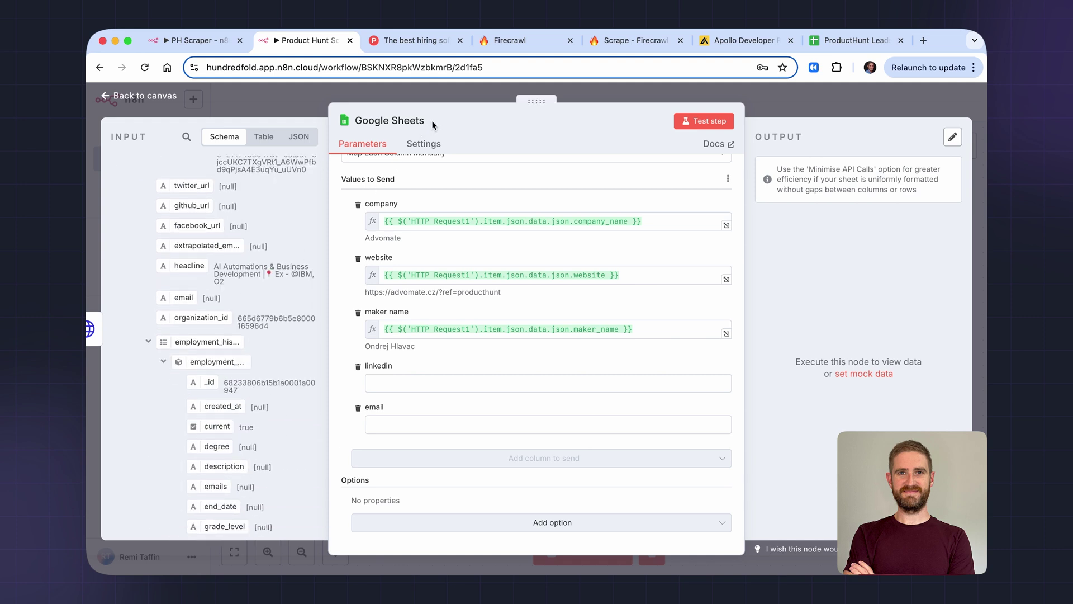
scroll(226, 306, "down", 1)
scroll(225, 308, "down", 2)
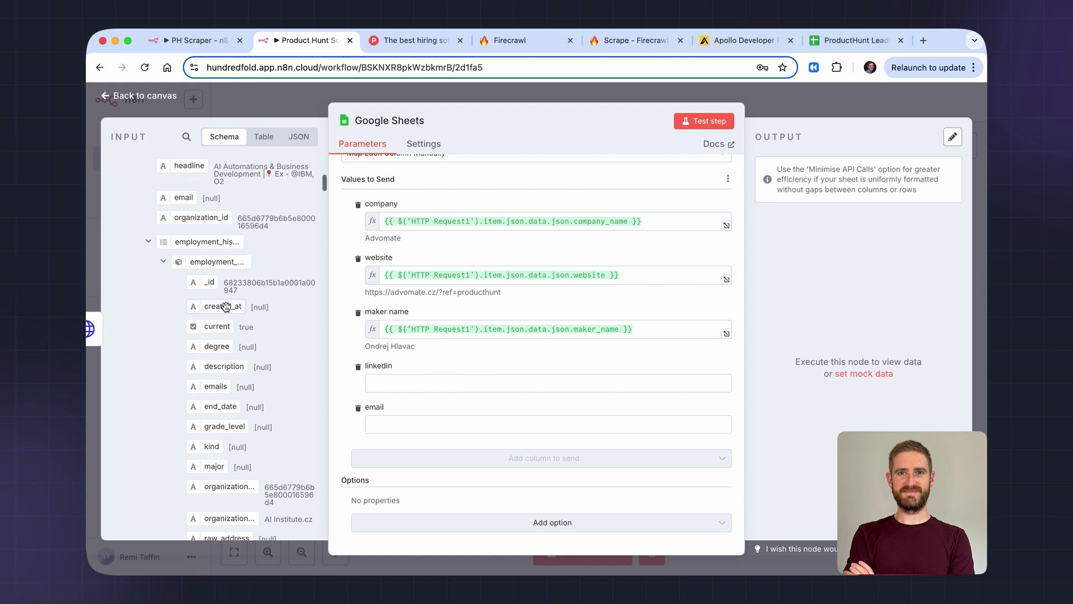
scroll(226, 306, "down", 2)
scroll(225, 309, "down", 2)
scroll(227, 310, "down", 2)
scroll(225, 305, "up", 15)
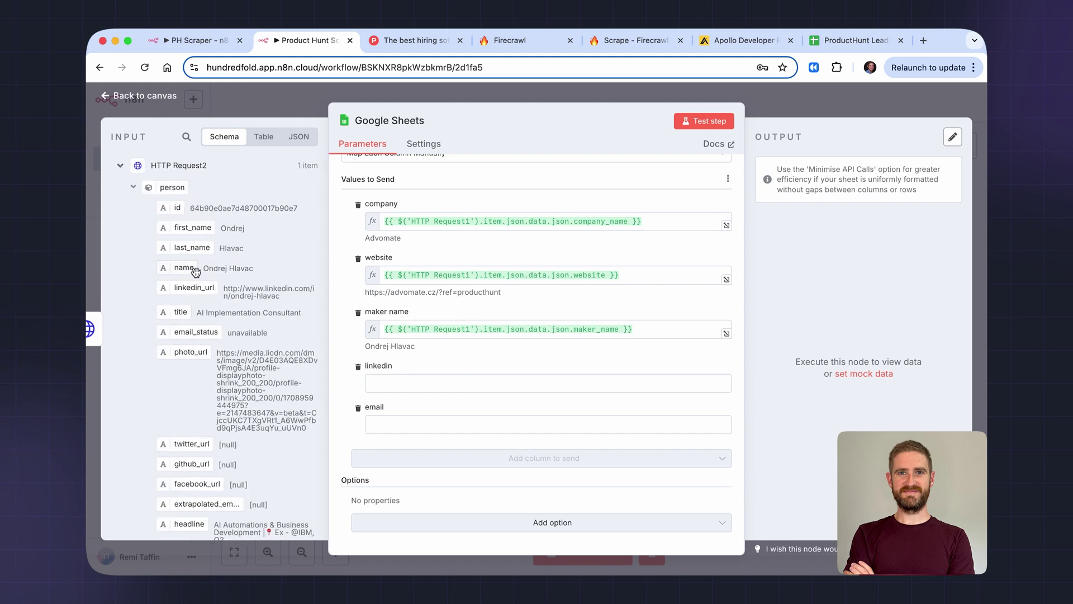
left_click_drag(194, 288, 394, 394)
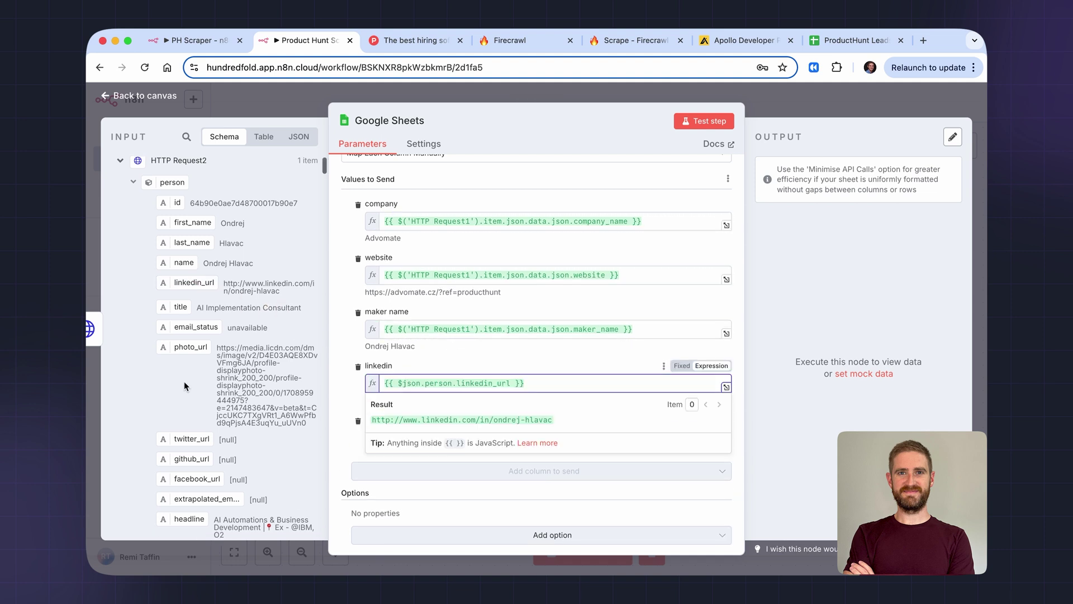
scroll(184, 381, "down", 2)
left_click_drag(186, 437, 407, 442)
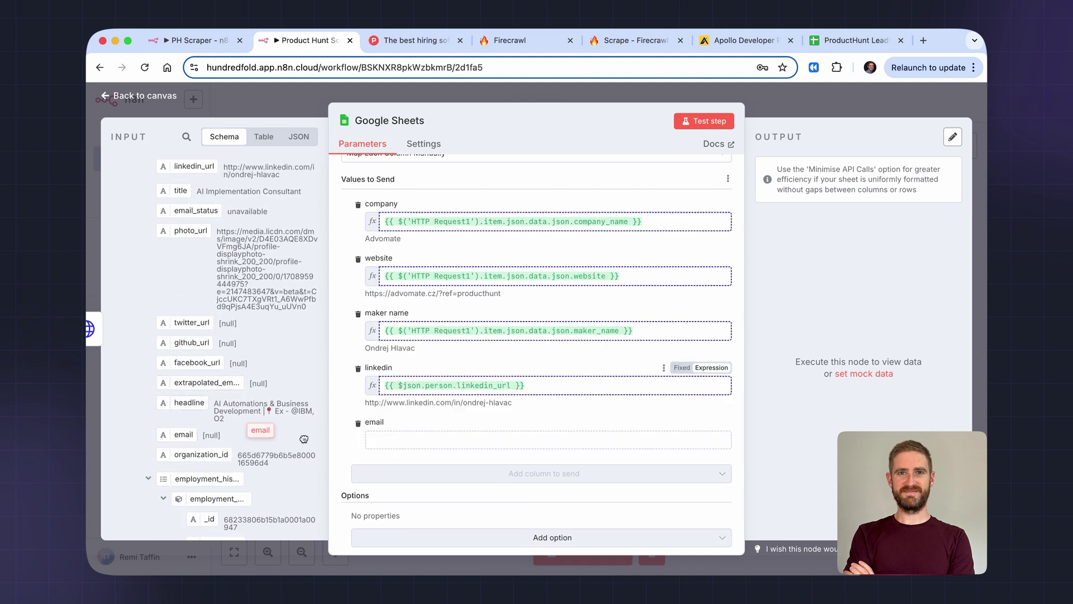
Append a test lead row and verify it in the ProductHunt Leads sheet
left_click(707, 123)
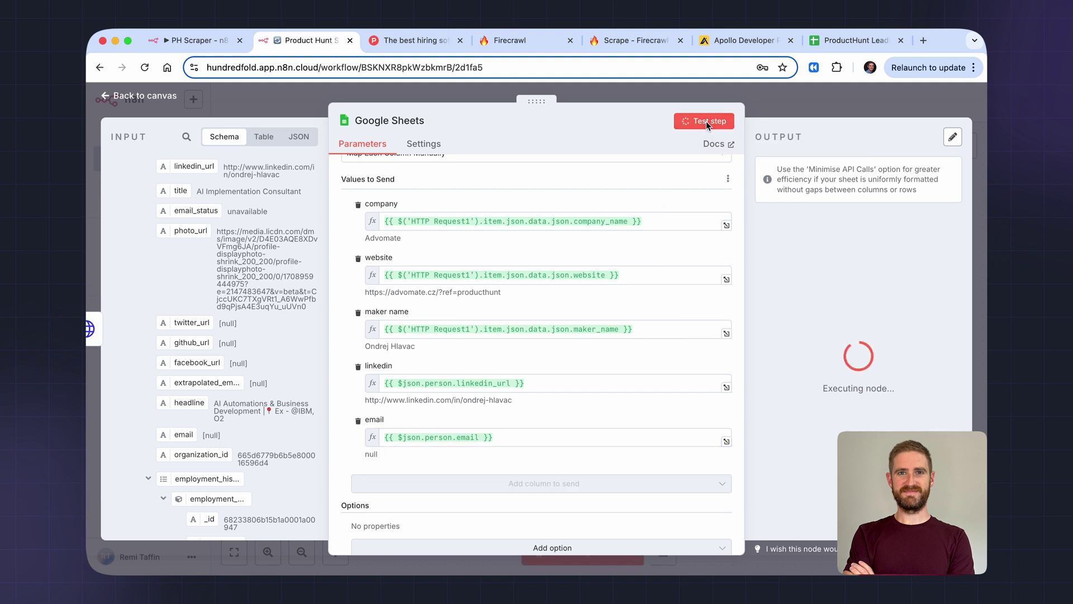
left_click(856, 41)
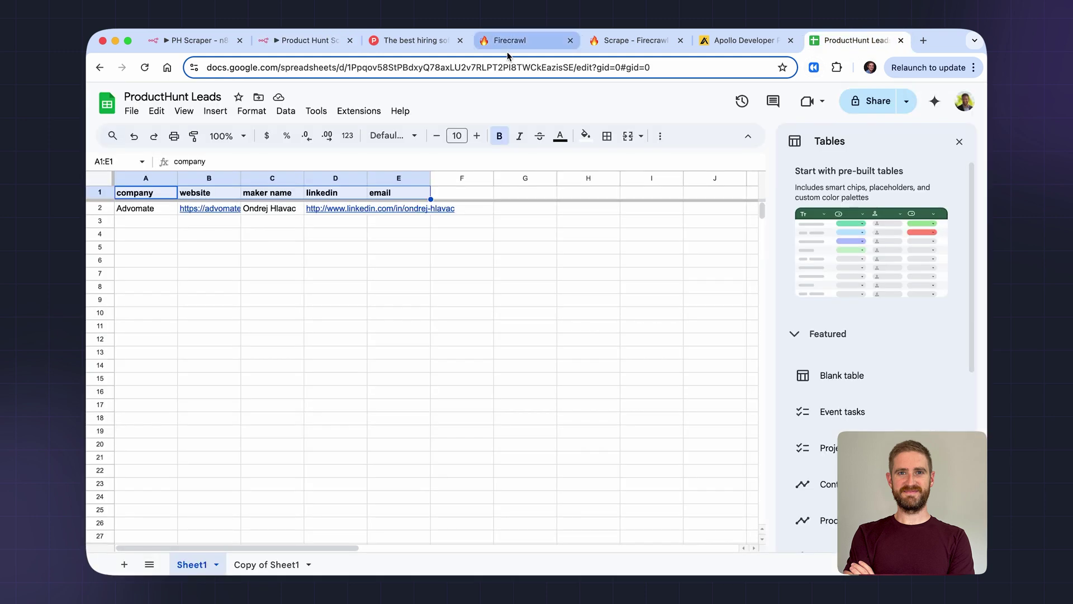
left_click(309, 40)
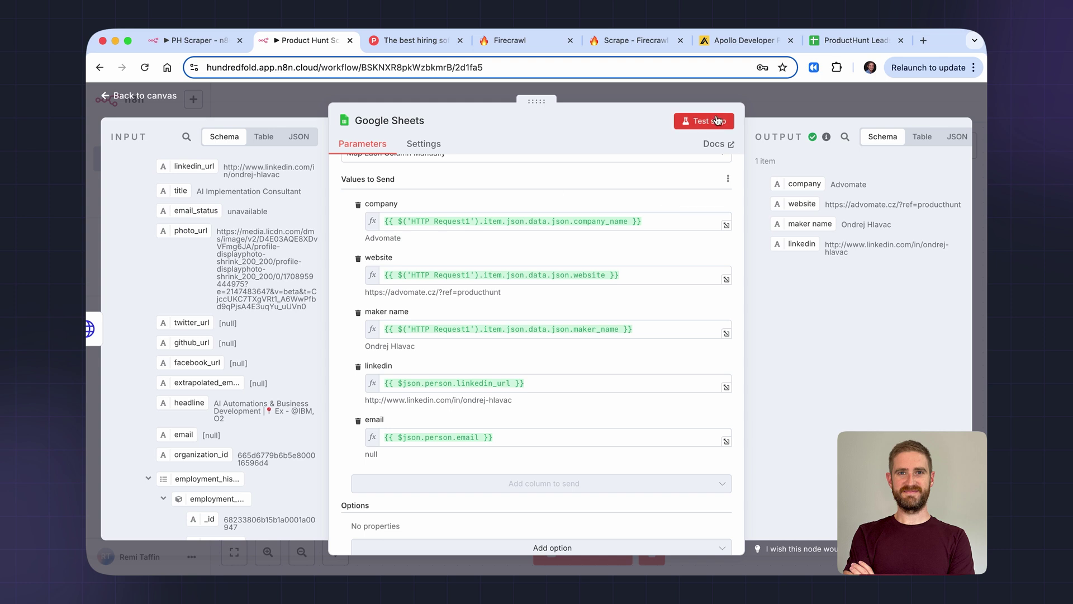
Delete the Limit node and run the whole workflow on all items
key("Escape")
left_click(445, 310)
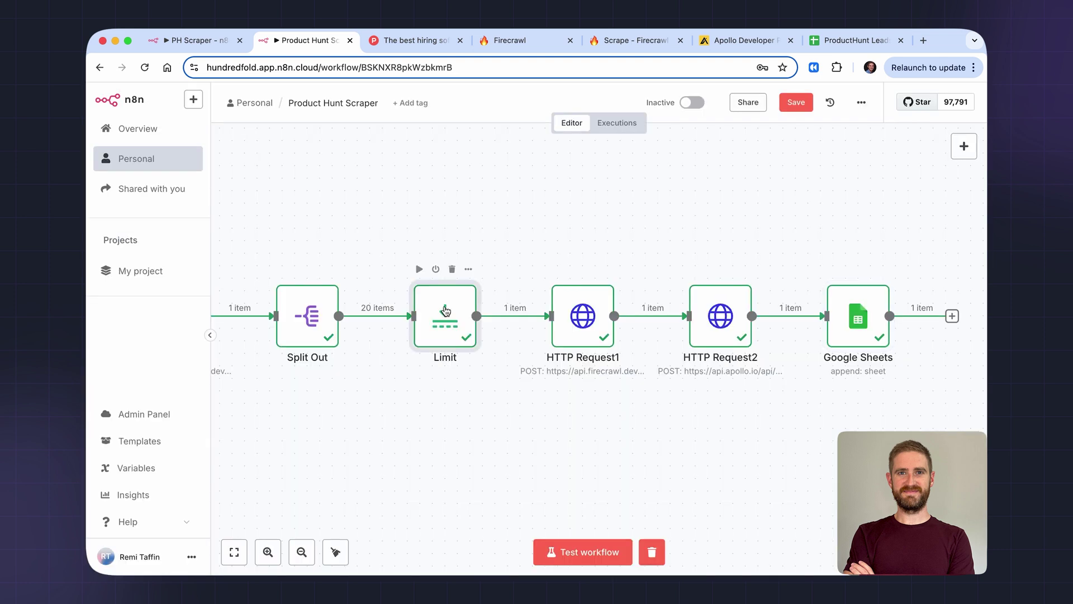
left_click(452, 271)
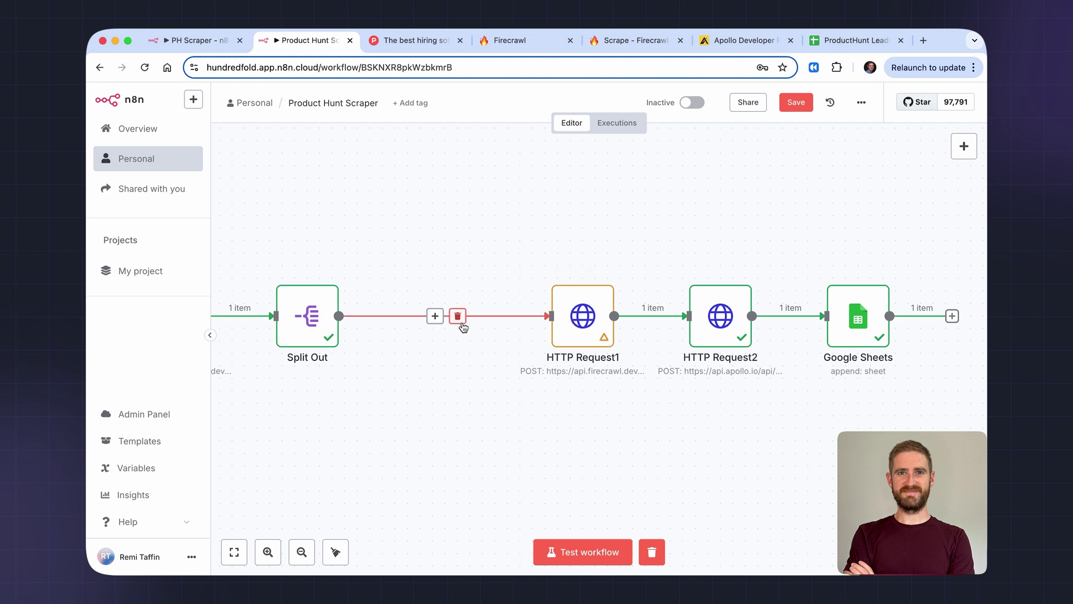
left_click(588, 552)
Review the 21 lead rows, Advomate to Tramitit, in ProductHunt Leads
key("super+9")
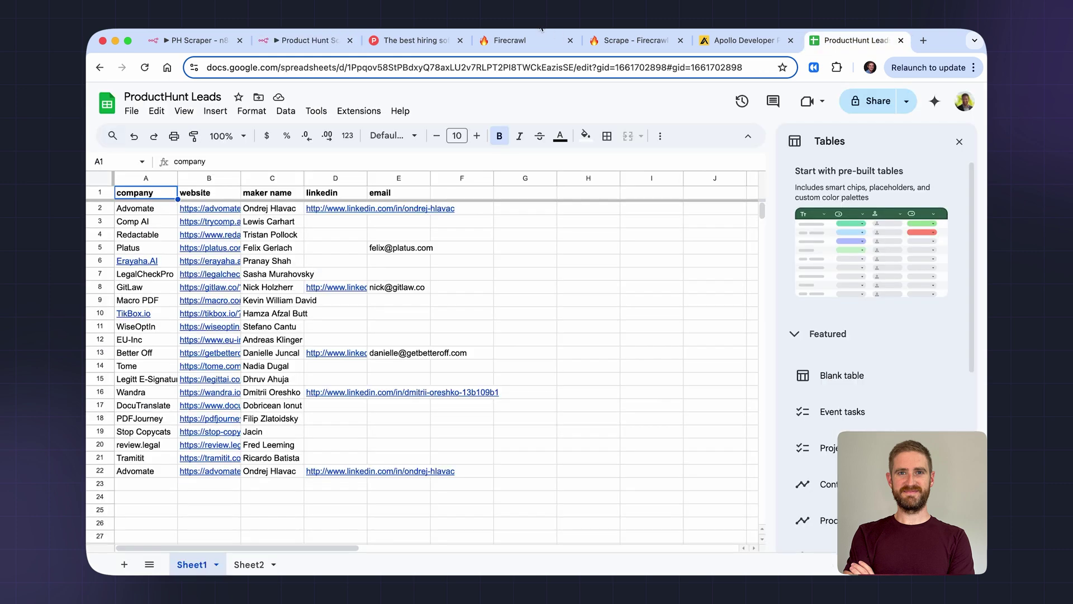